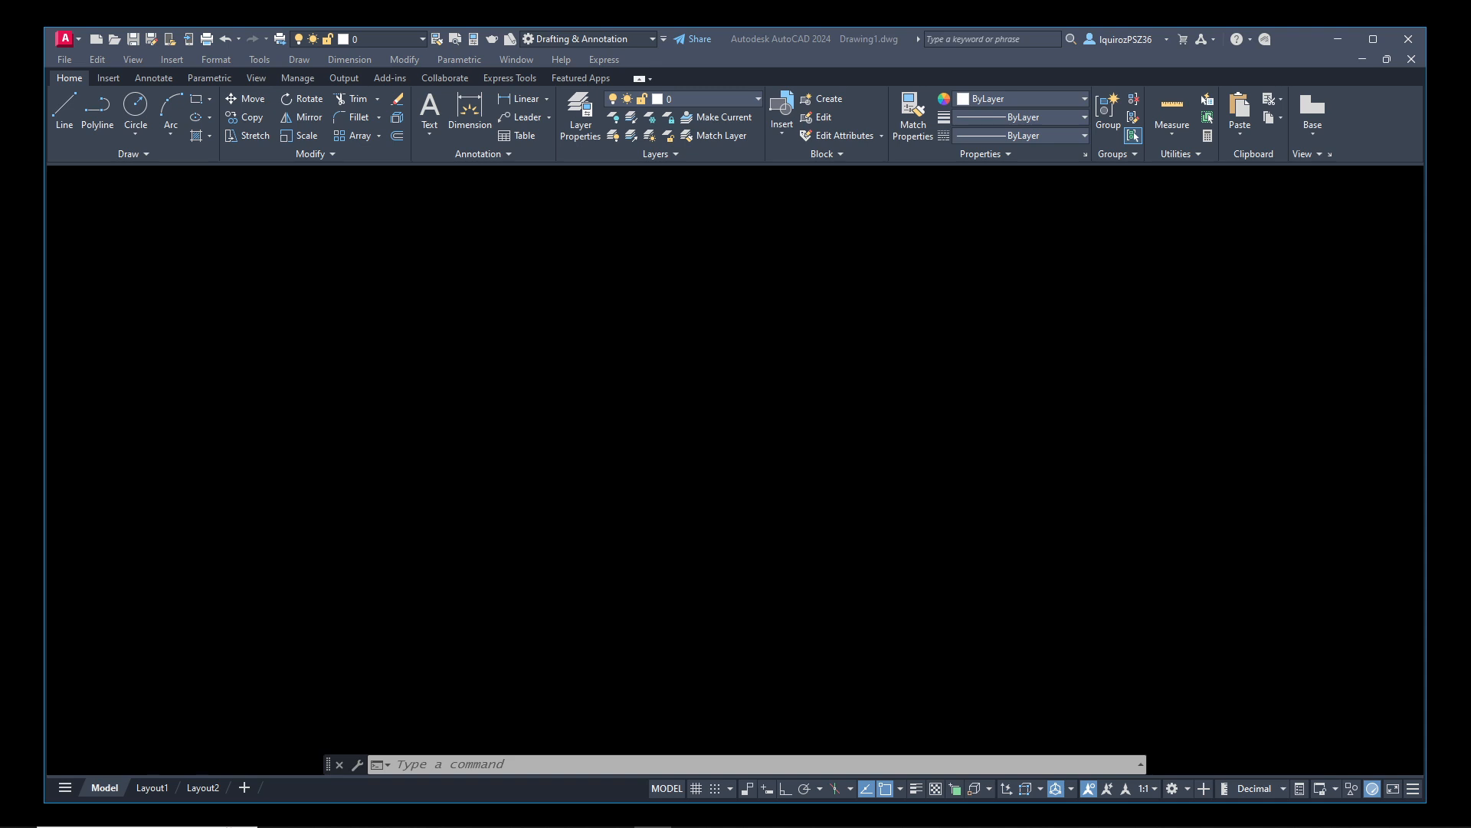
{"action": "left_click", "coordinate": [604, 290]}
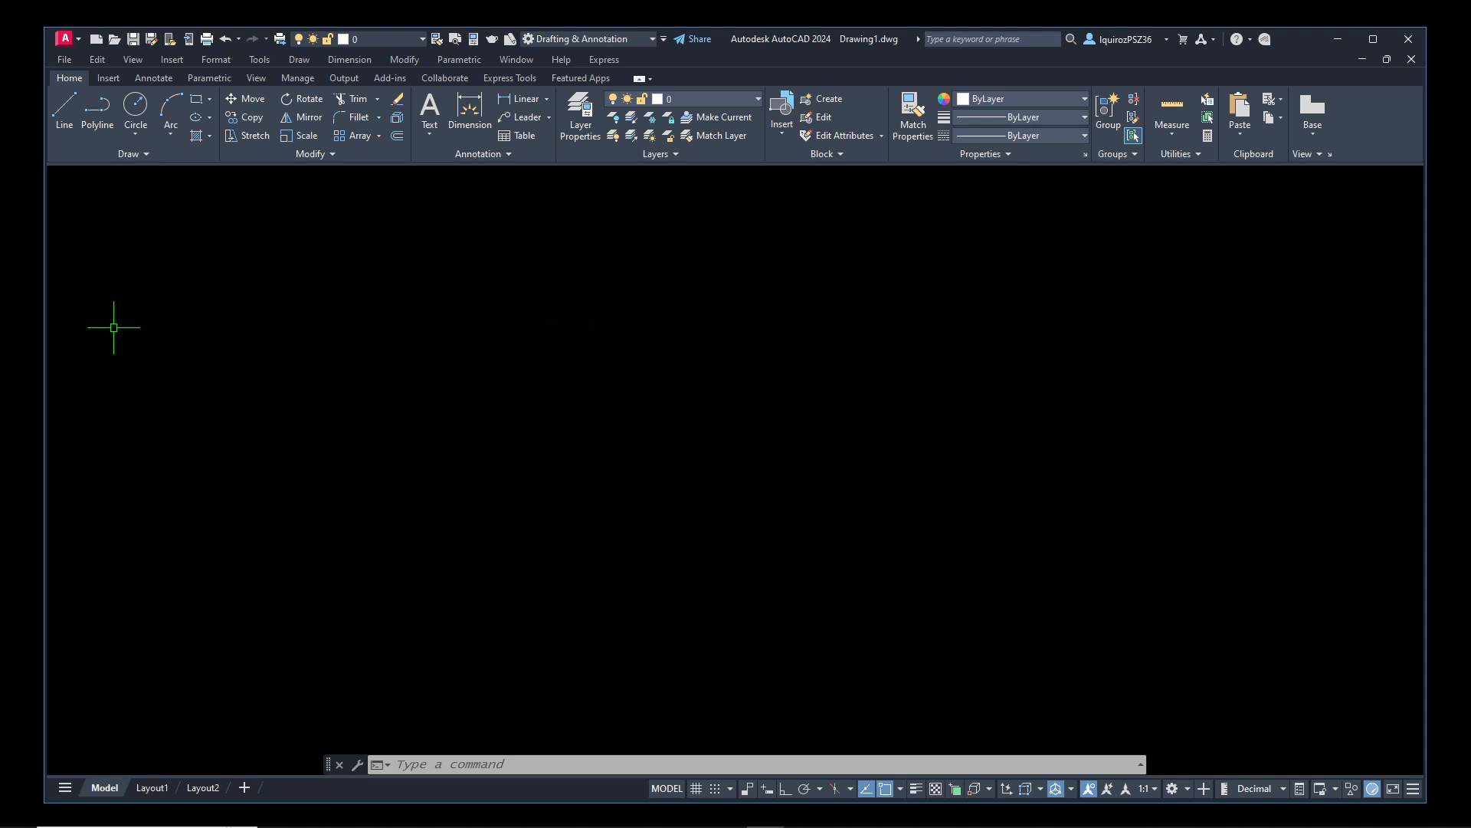
{"action": "key", "text": "alt+Tab"}
{"action": "left_click", "coordinate": [712, 327]}
{"action": "type", "text": "Dist"}
{"action": "mouse_move", "coordinate": [732, 299]}
{"action": "left_mouse_down"}
{"action": "mouse_move", "coordinate": [682, 378]}
{"action": "mouse_move", "coordinate": [771, 292]}
{"action": "mouse_move", "coordinate": [763, 283]}
{"action": "left_mouse_up"}
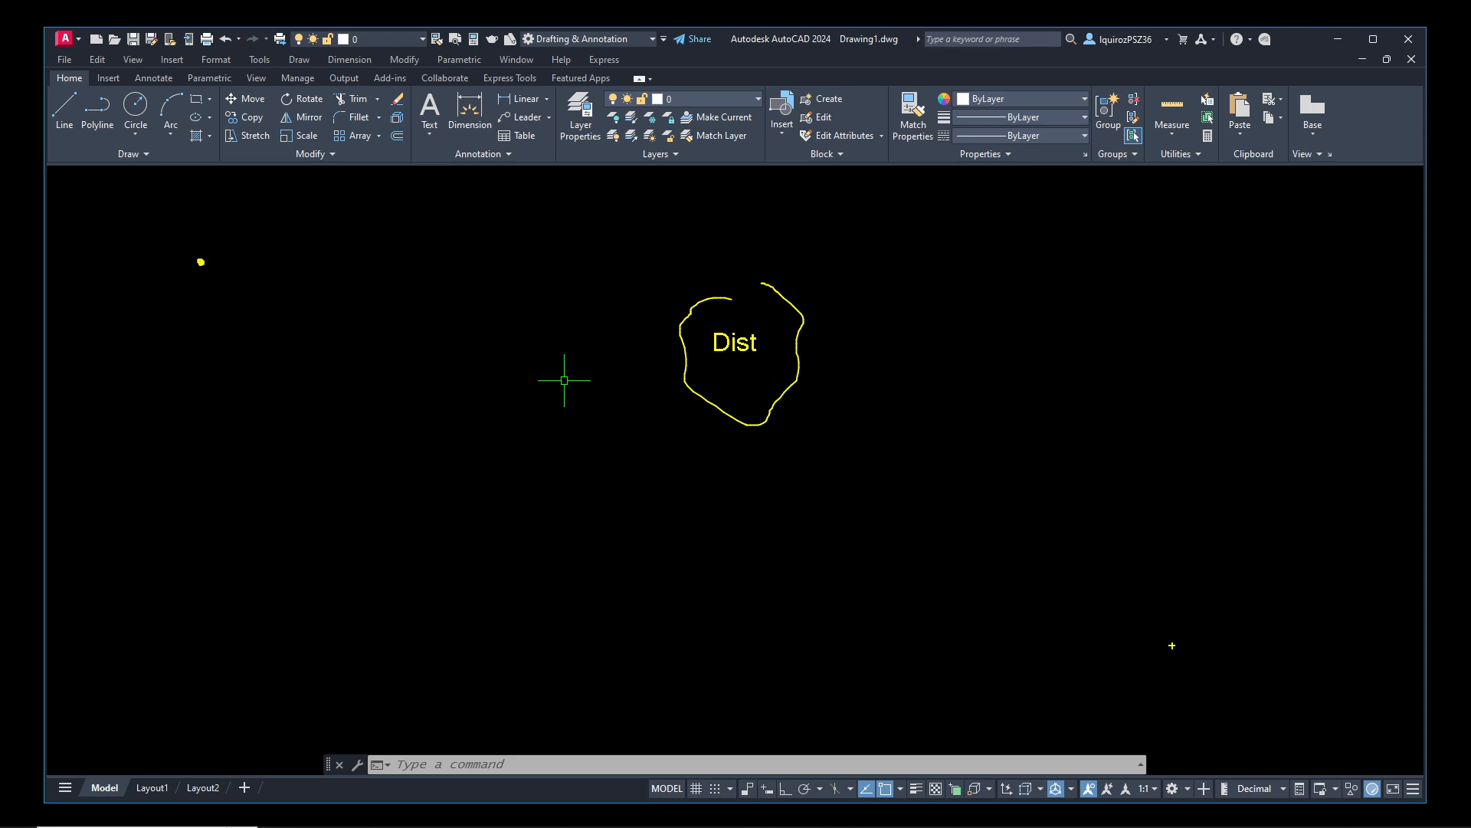
{"action": "left_click_drag", "start_coordinate": [1197, 602], "coordinate": [1204, 602]}
{"action": "mouse_move", "coordinate": [1201, 591]}
{"action": "left_mouse_down"}
{"action": "mouse_move", "coordinate": [1192, 602]}
{"action": "mouse_move", "coordinate": [1215, 599]}
{"action": "mouse_move", "coordinate": [1185, 590]}
{"action": "left_mouse_up"}
{"action": "key", "text": "Escape"}
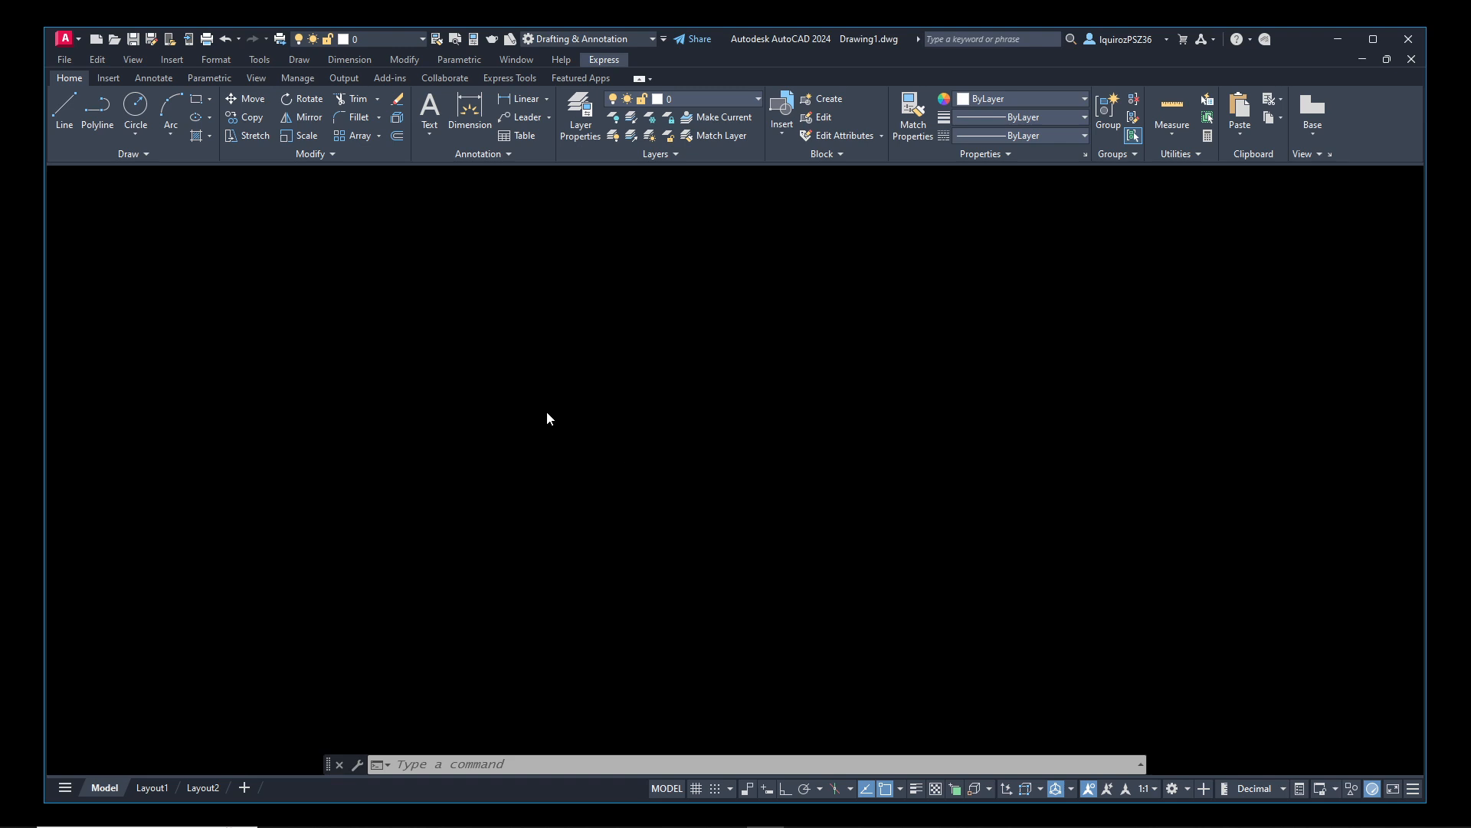
{"action": "left_click", "coordinate": [522, 417]}
{"action": "key", "text": "Escape"}
{"action": "key", "text": "Escape"}
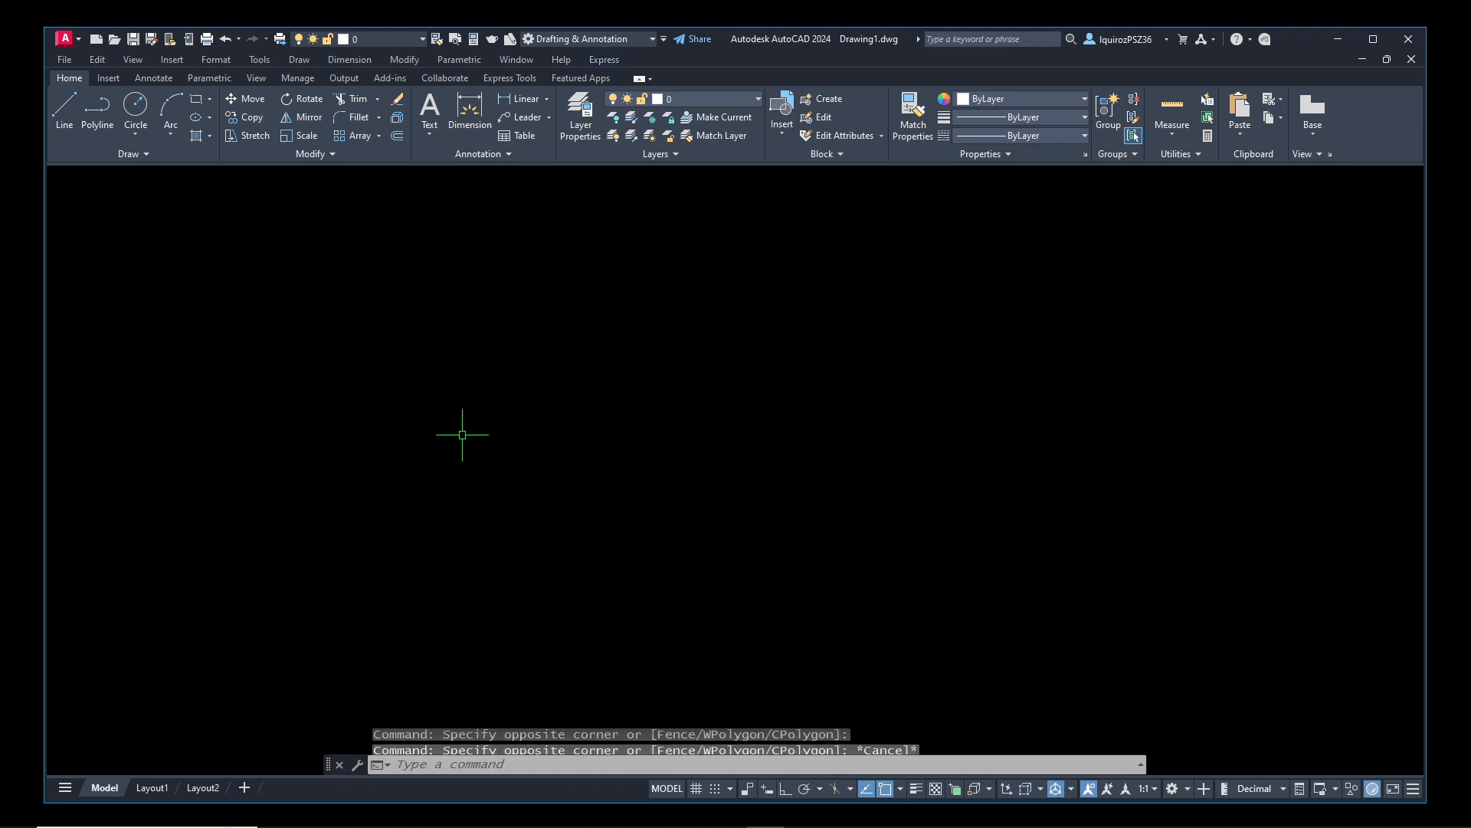
- Draw a circle with a radius of about 1.48 in the upper-left area of the drawing
{"action": "type", "text": "ci"}
{"action": "key", "text": "Return"}
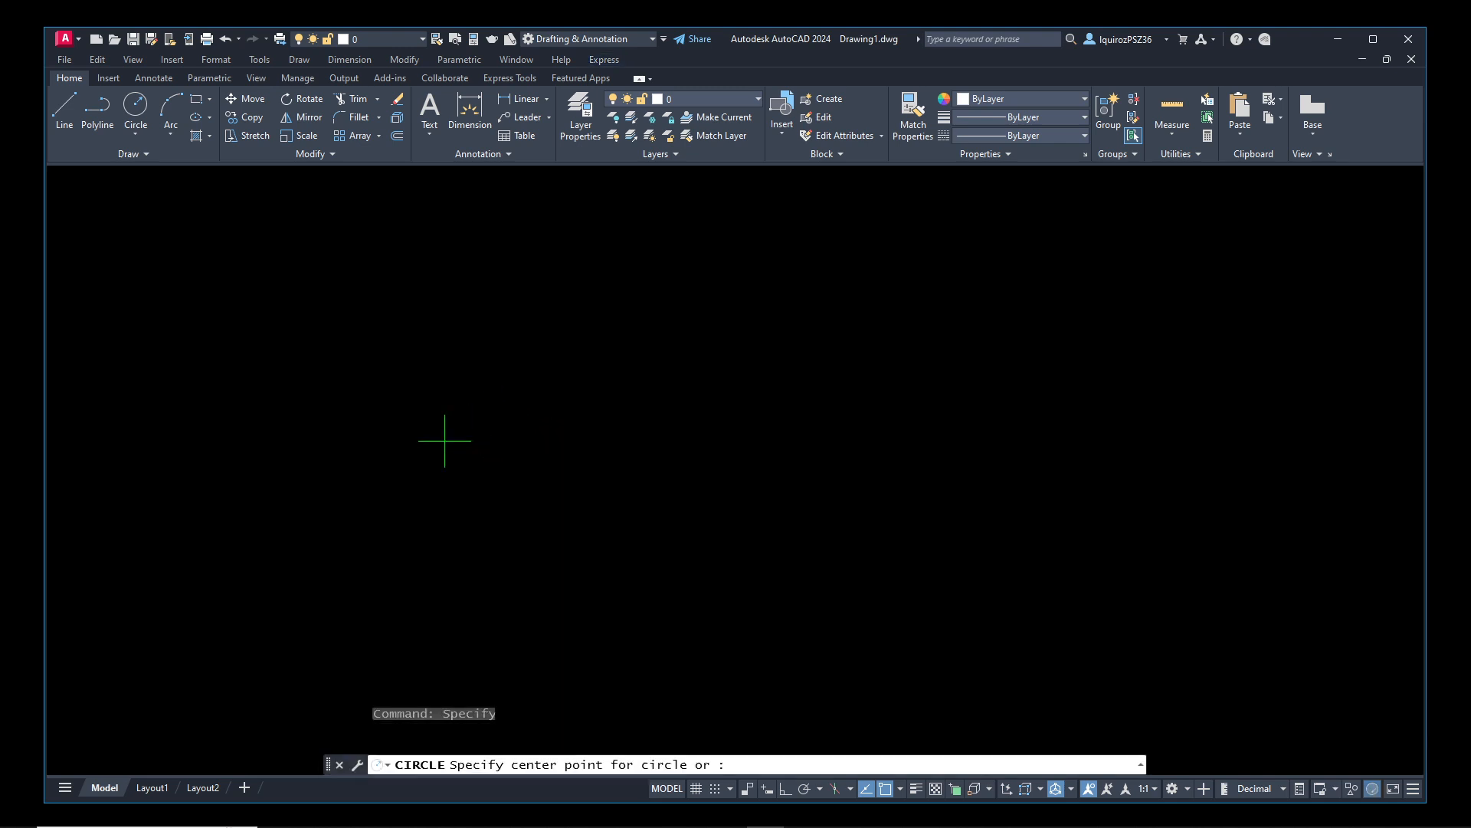
{"action": "left_click", "coordinate": [185, 249]}
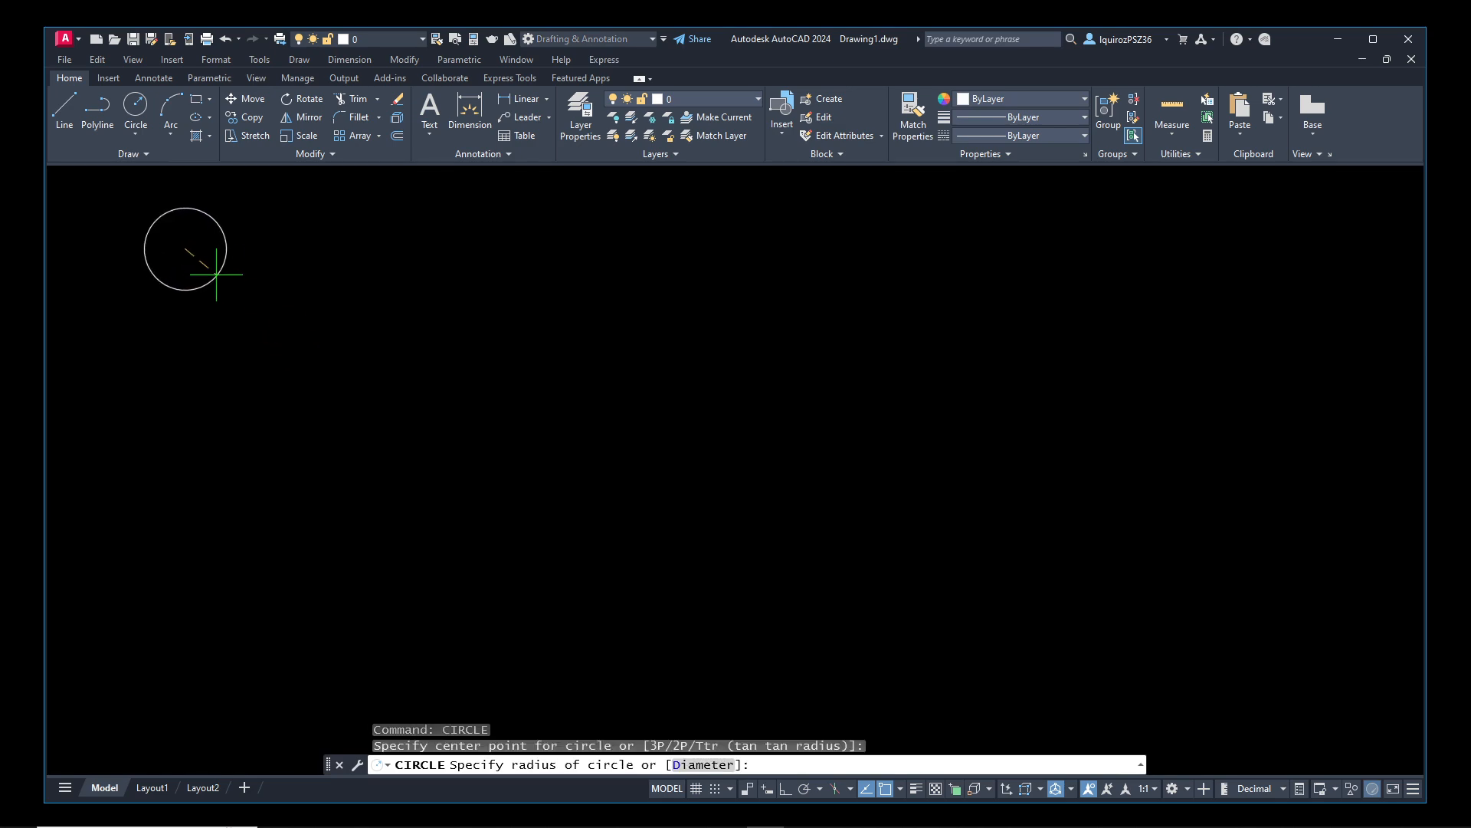
{"action": "left_click", "coordinate": [215, 269]}
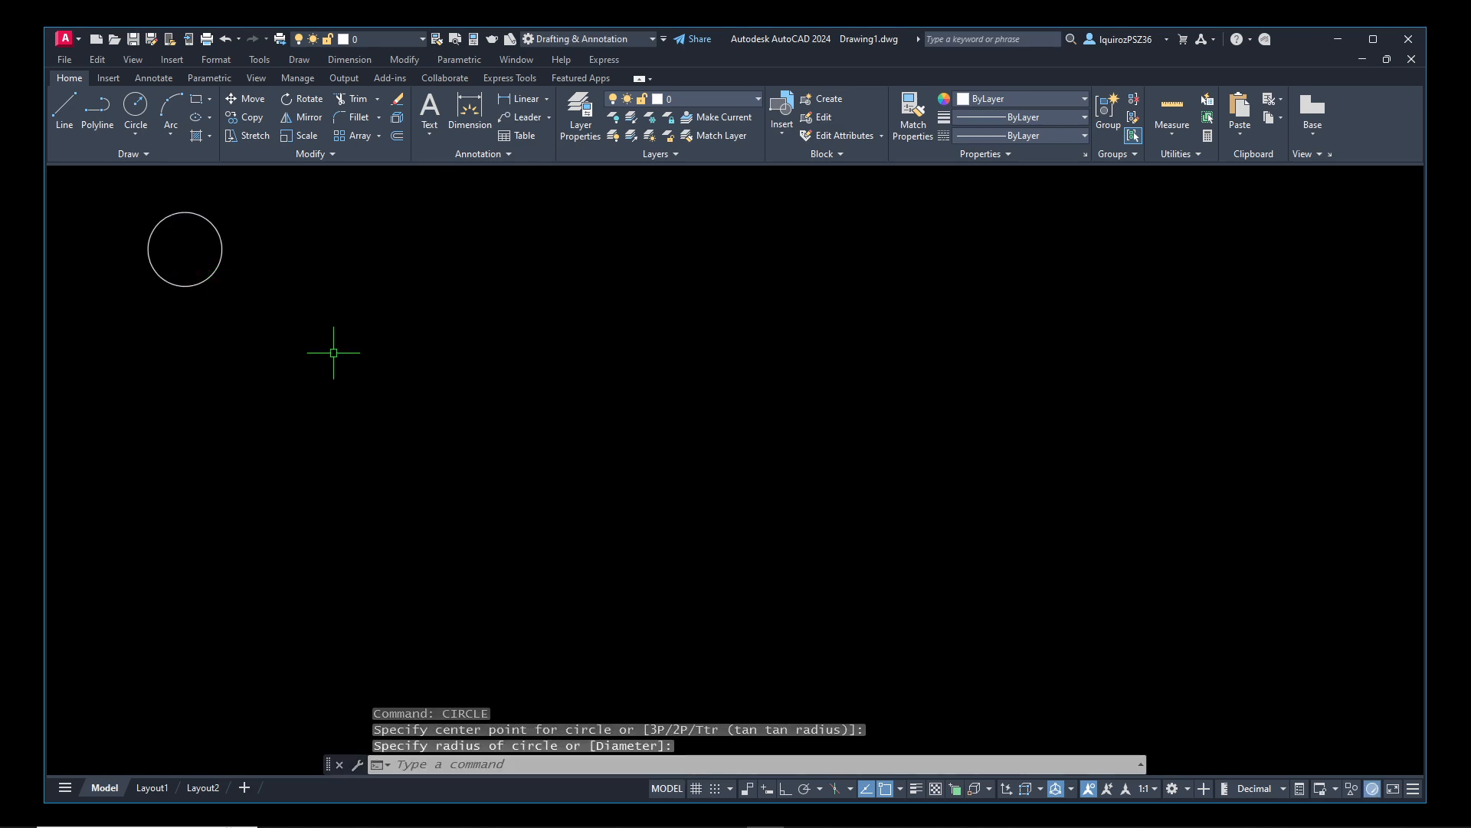
- Draw a second, slightly smaller circle far away from the first, in the lower-right area of the drawing
{"action": "key", "text": "Return"}
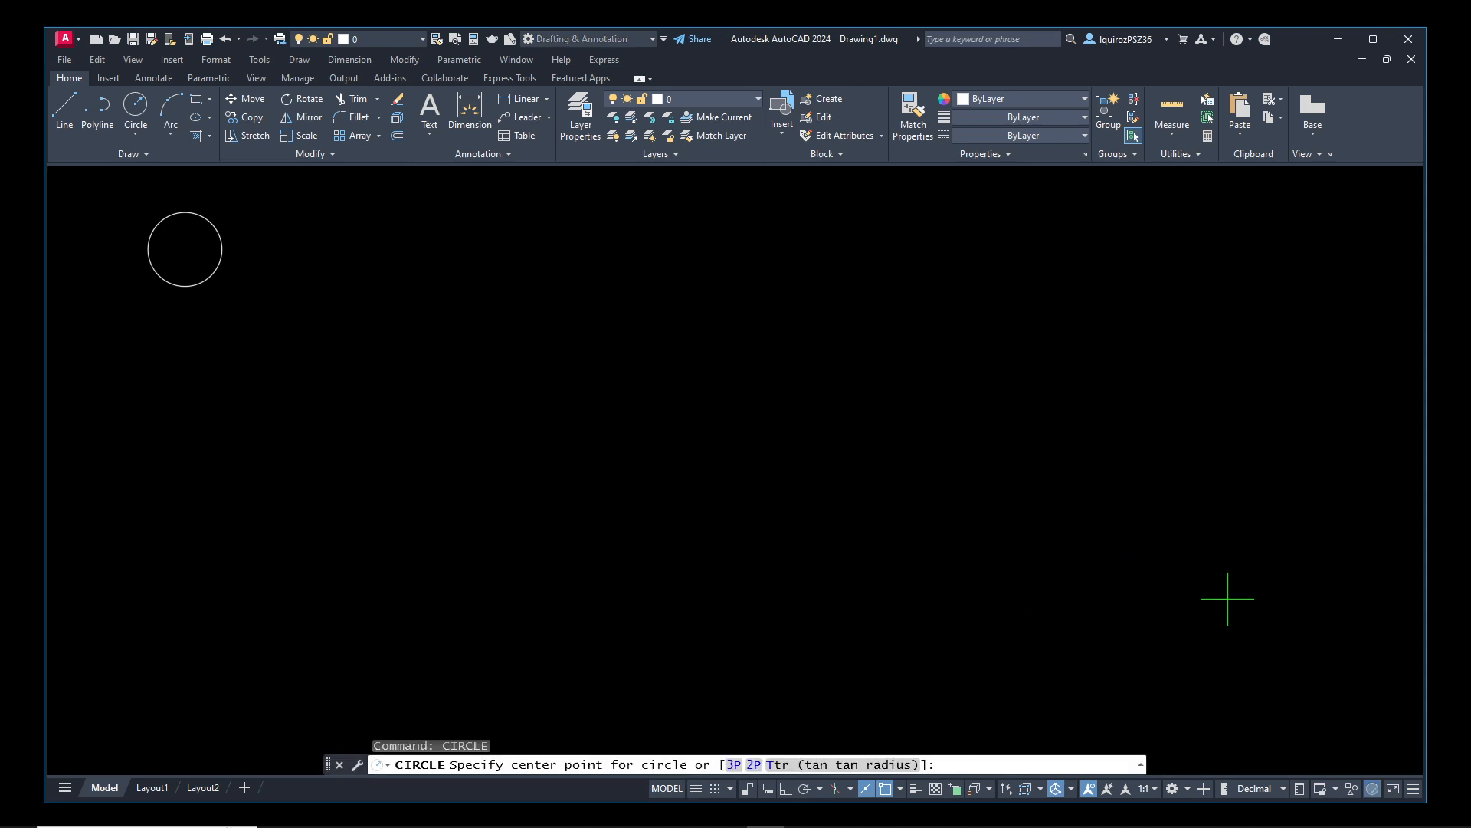
{"action": "left_click", "coordinate": [1326, 683]}
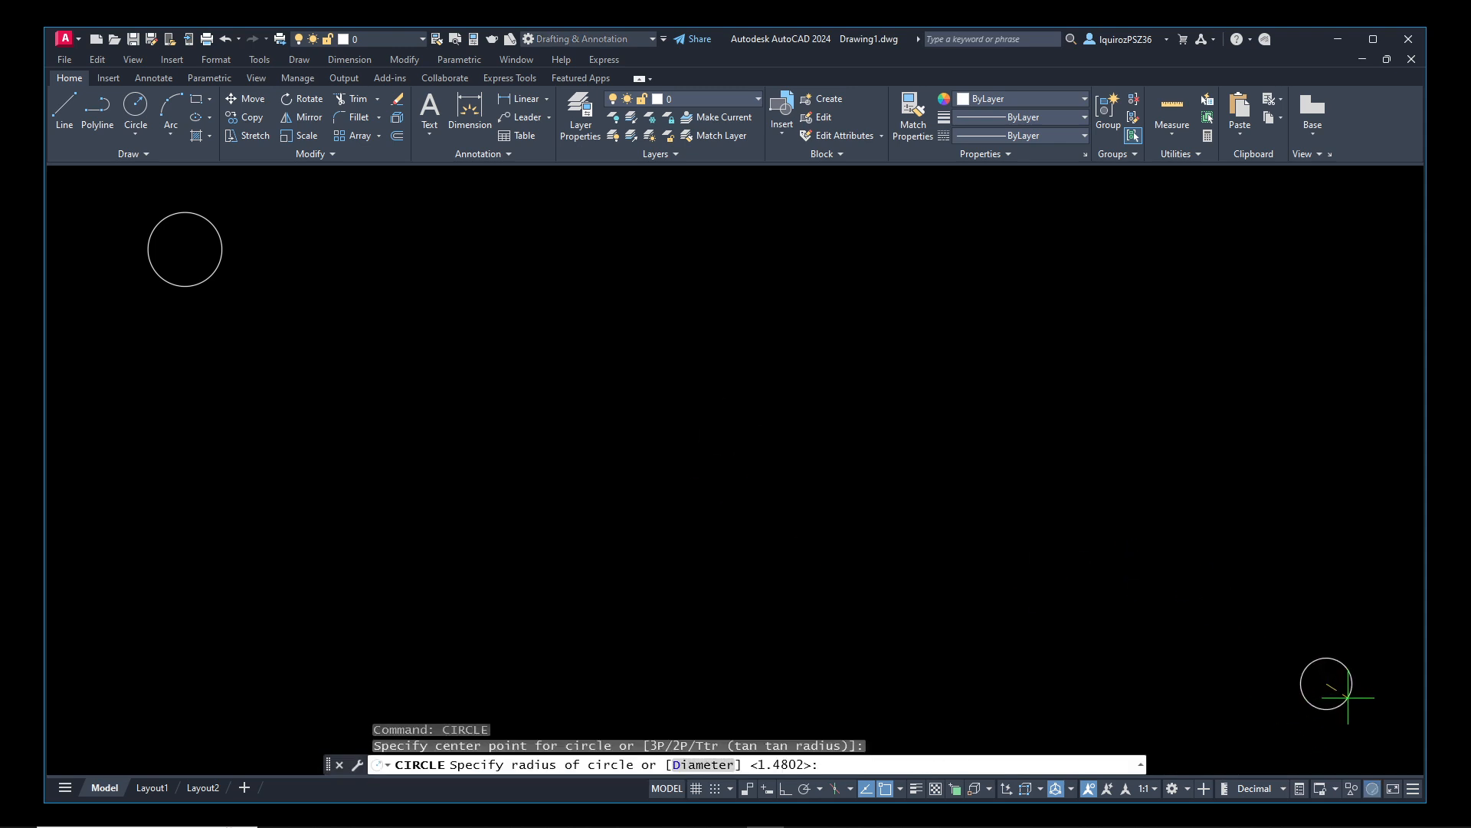
{"action": "left_click", "coordinate": [1349, 697]}
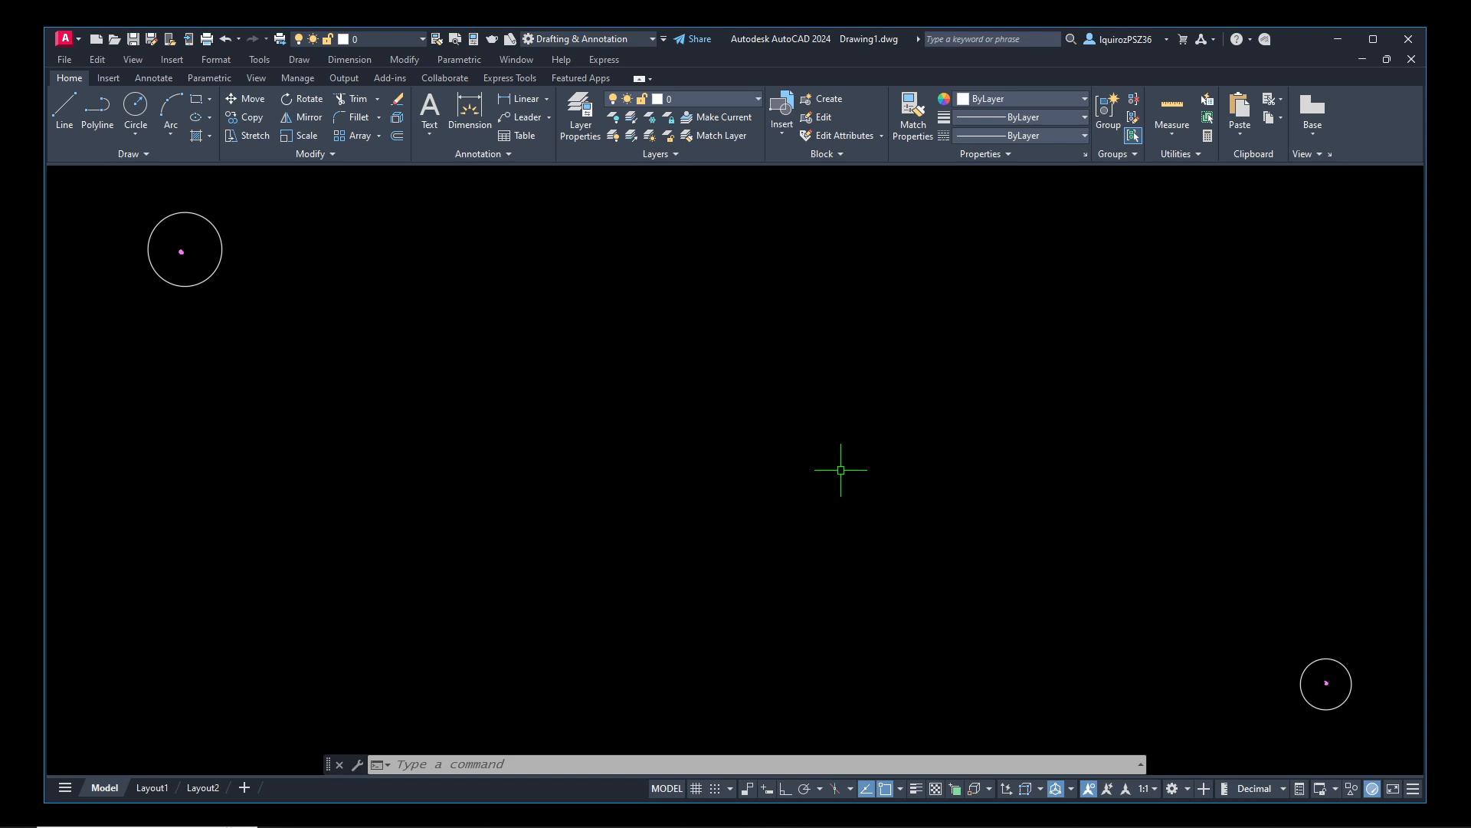
{"action": "key", "text": "Escape"}
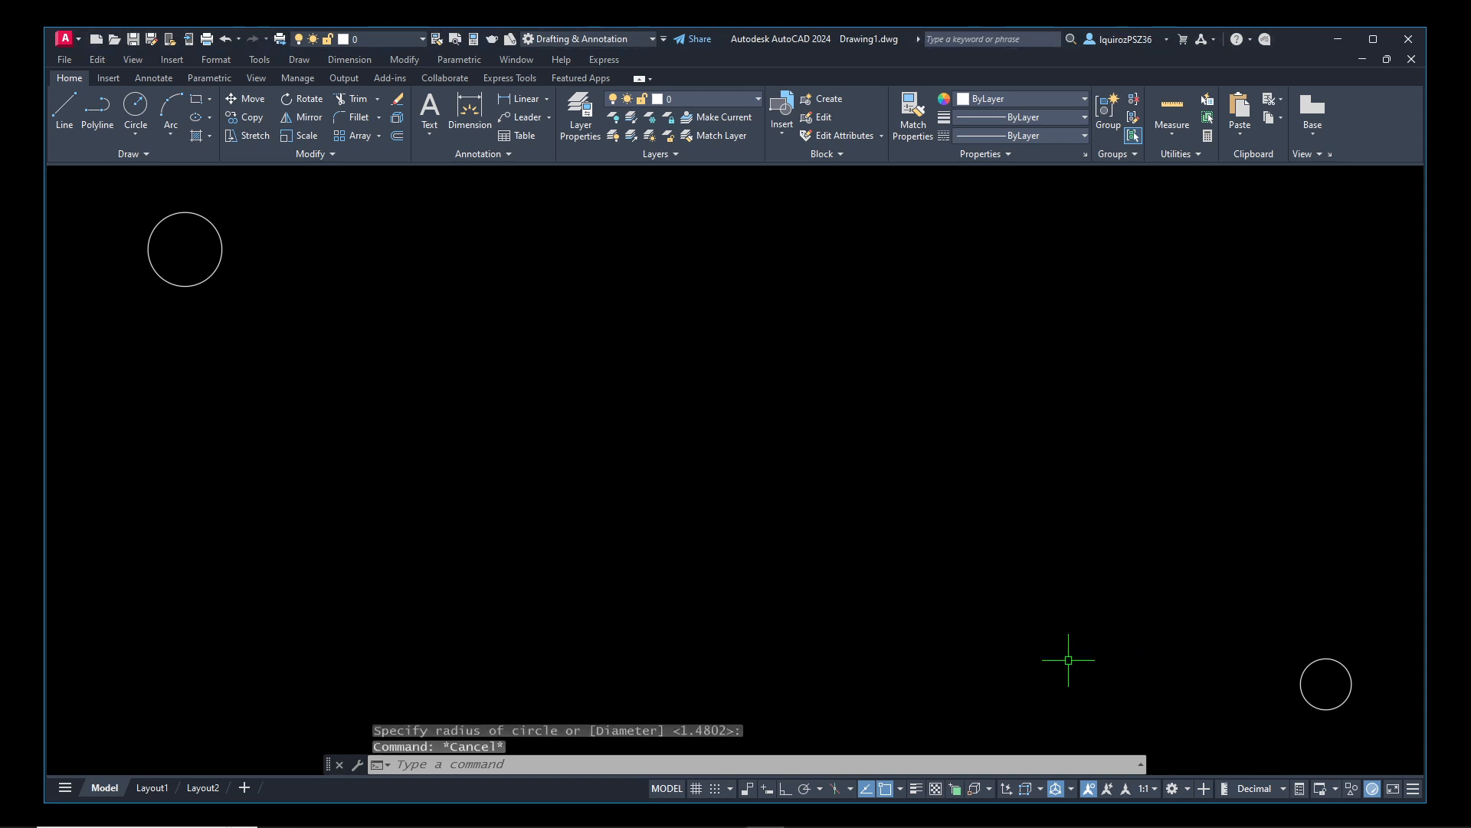
- Check the length type, precision and insertion scale in the Drawing Units settings without changing them
{"action": "left_click", "coordinate": [549, 763]}
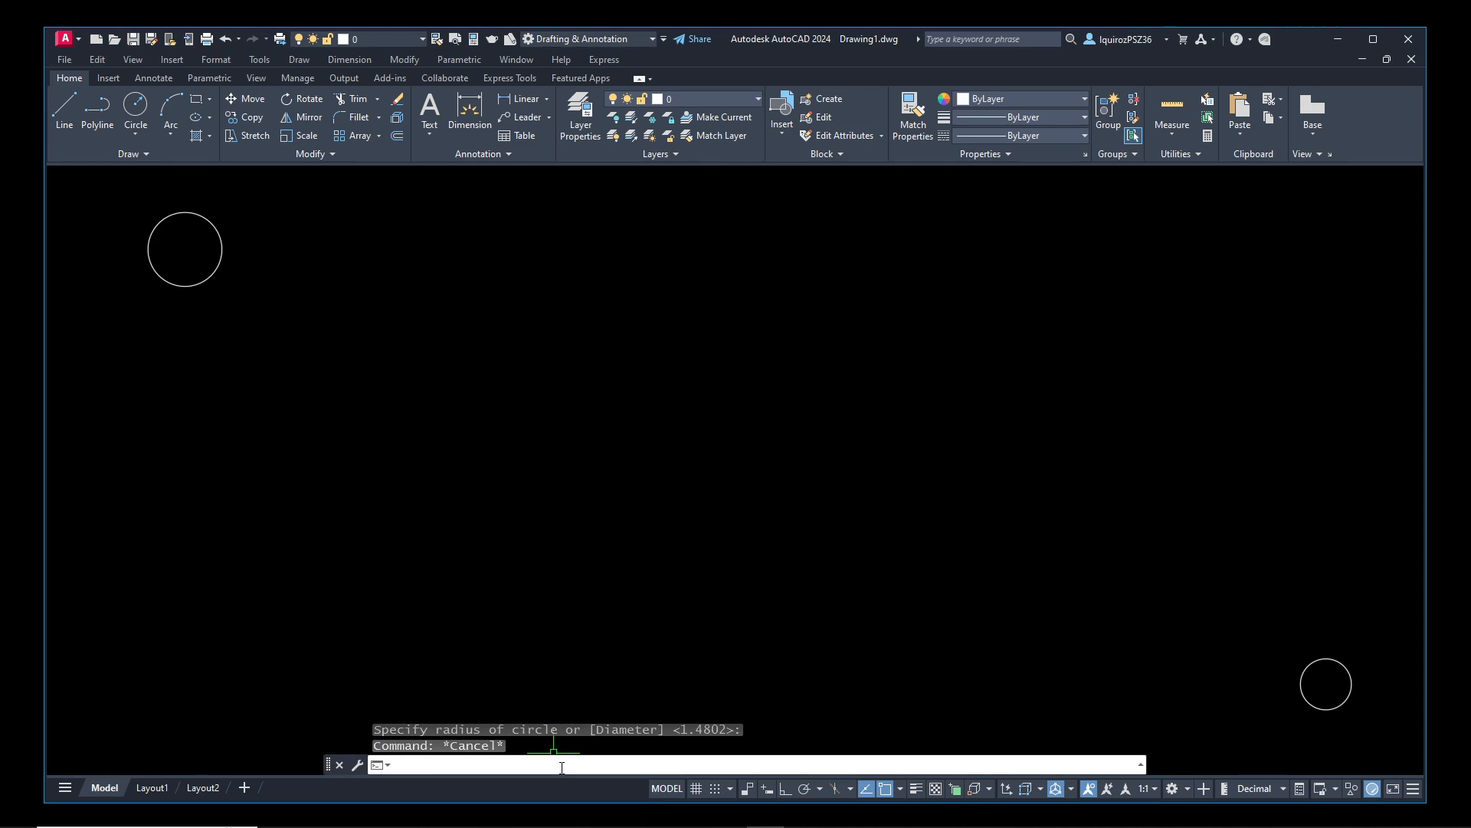
{"action": "type", "text": "units"}
{"action": "key", "text": "Return"}
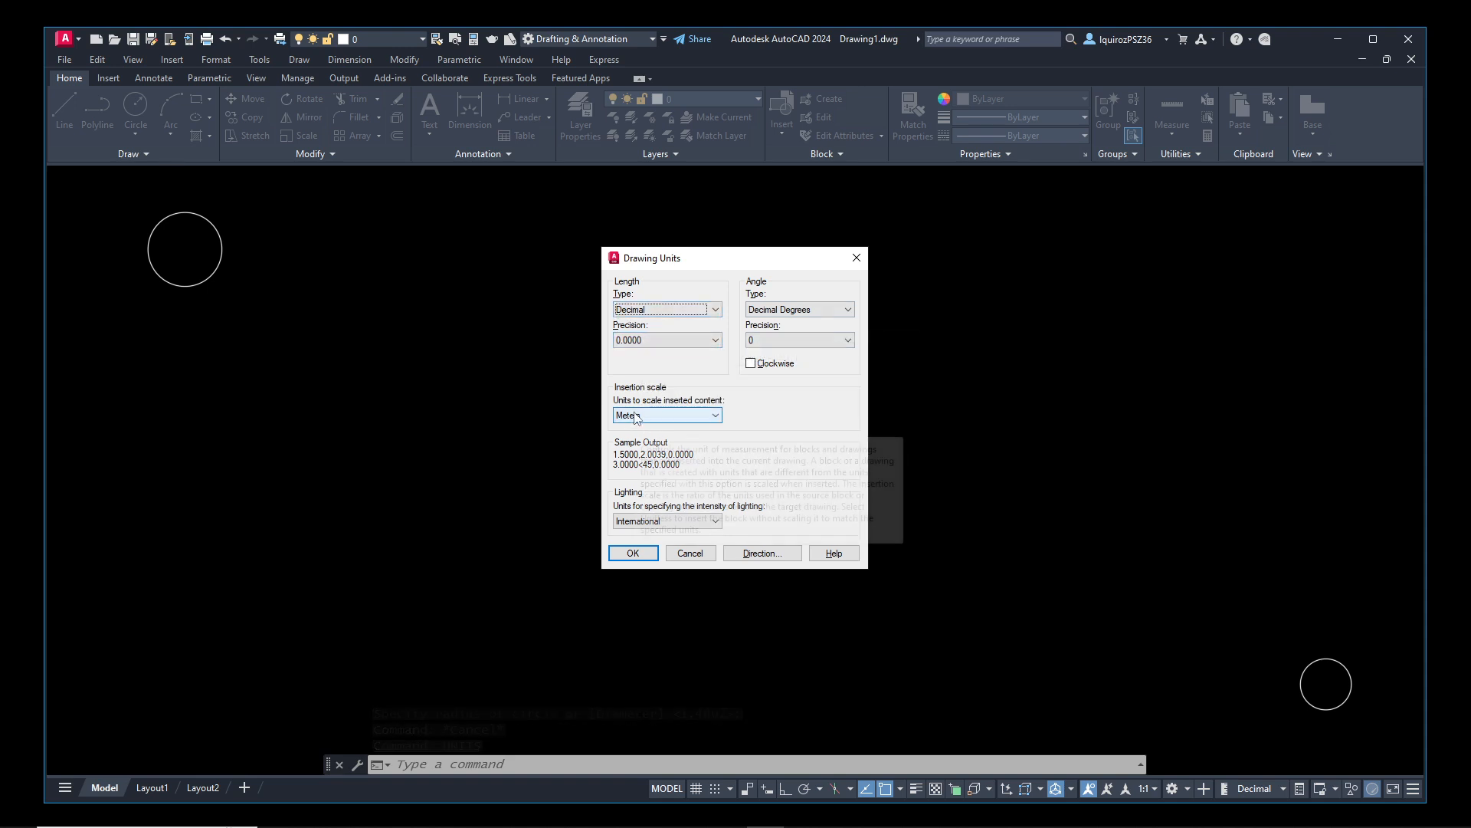
{"action": "left_click", "coordinate": [690, 552]}
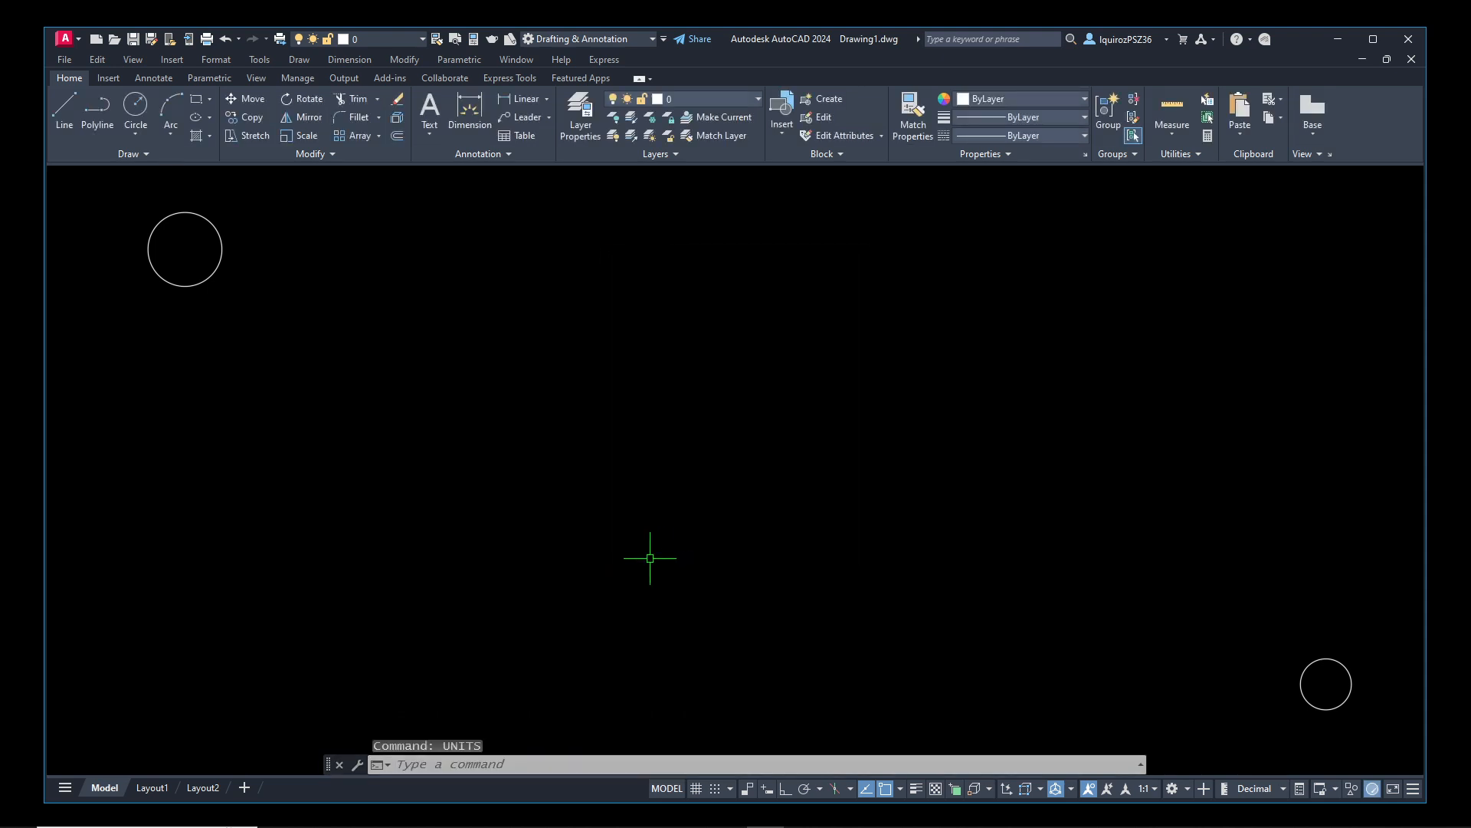
{"action": "key", "text": "Return"}
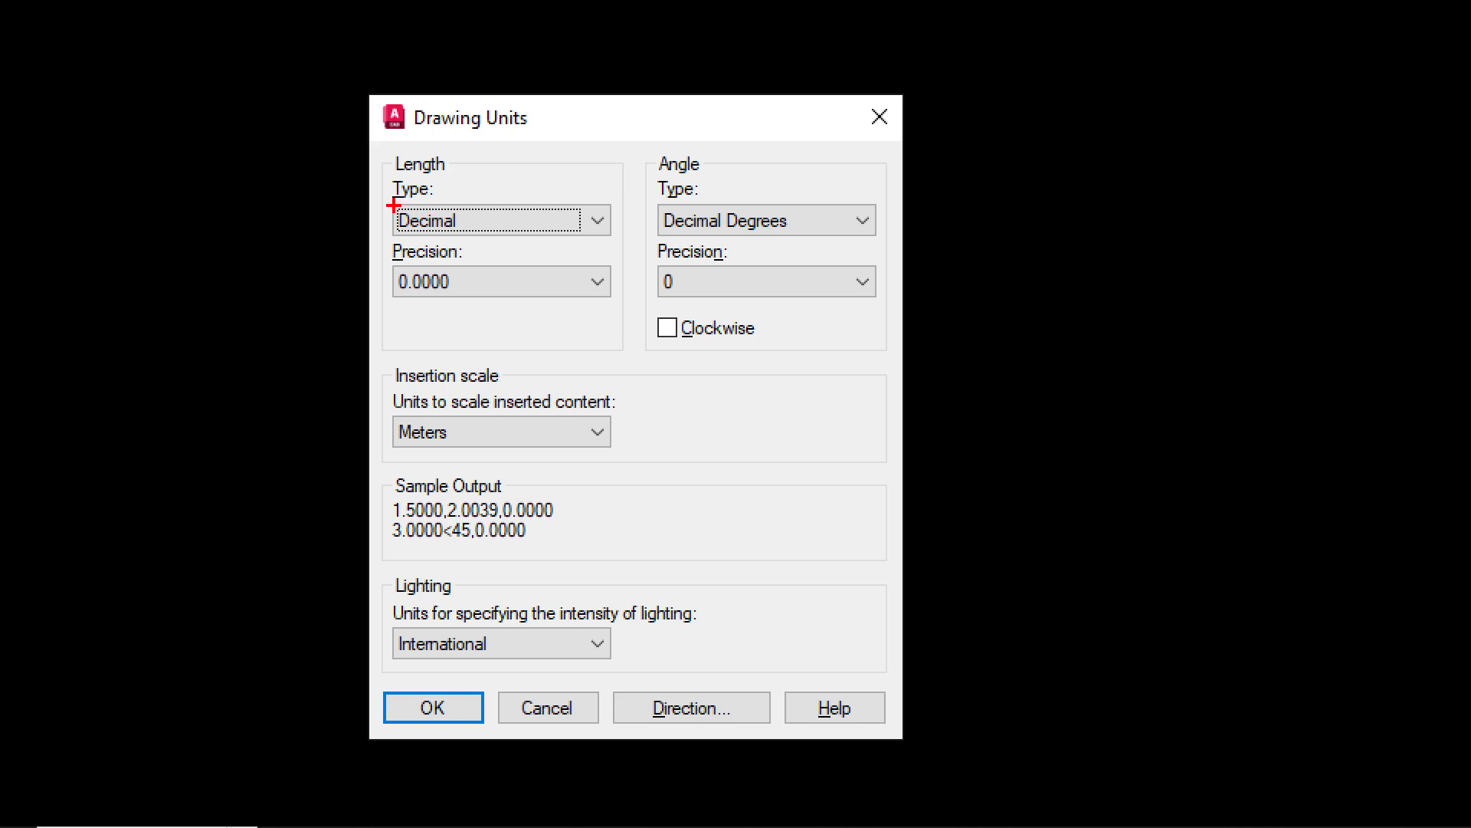
{"action": "mouse_move", "coordinate": [395, 203]}
{"action": "left_mouse_down"}
{"action": "mouse_move", "coordinate": [464, 235]}
{"action": "mouse_move", "coordinate": [444, 292]}
{"action": "mouse_move", "coordinate": [456, 299]}
{"action": "left_mouse_up"}
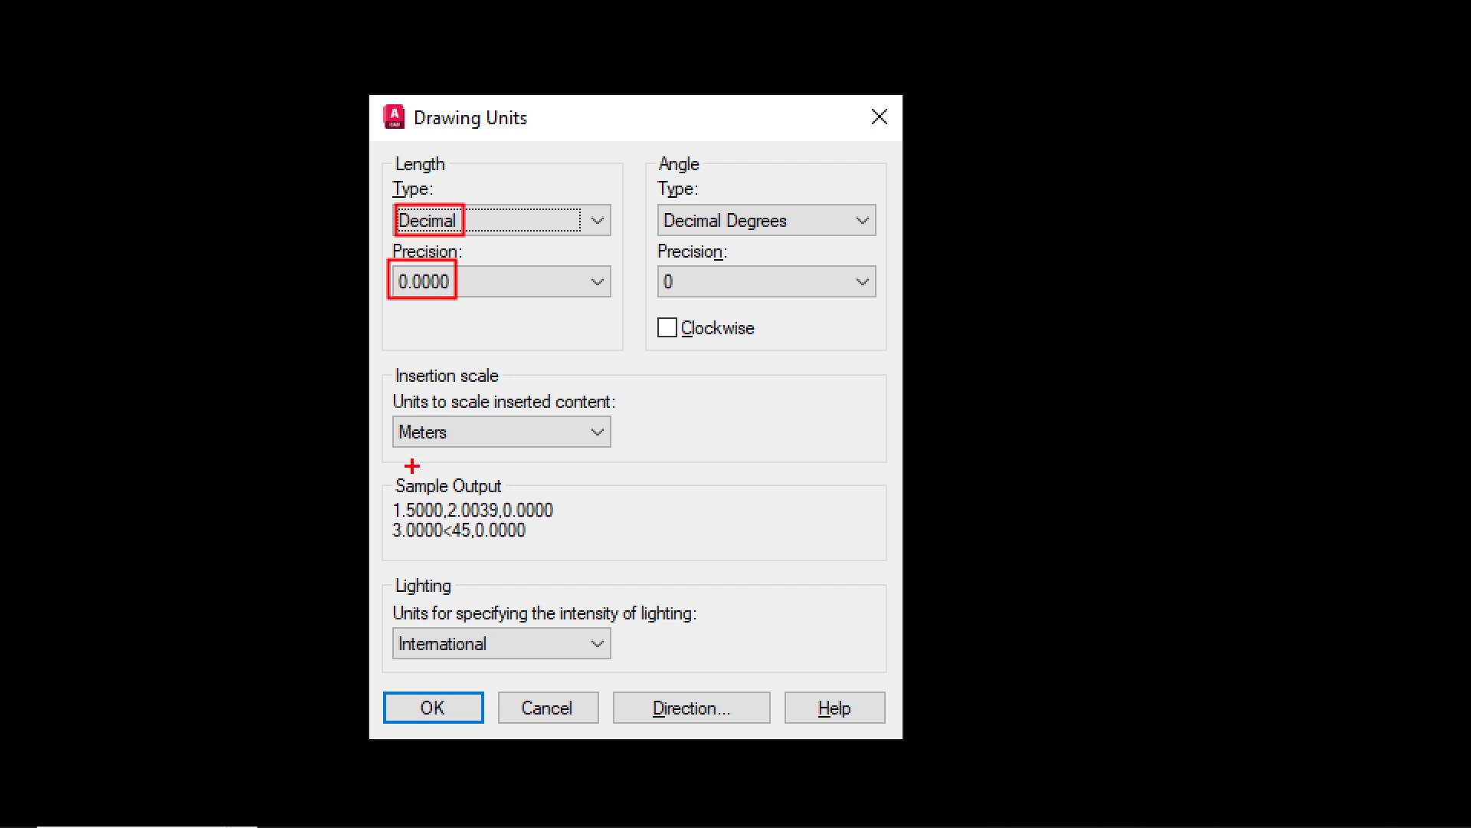
{"action": "left_click_drag", "start_coordinate": [393, 417], "coordinate": [457, 450]}
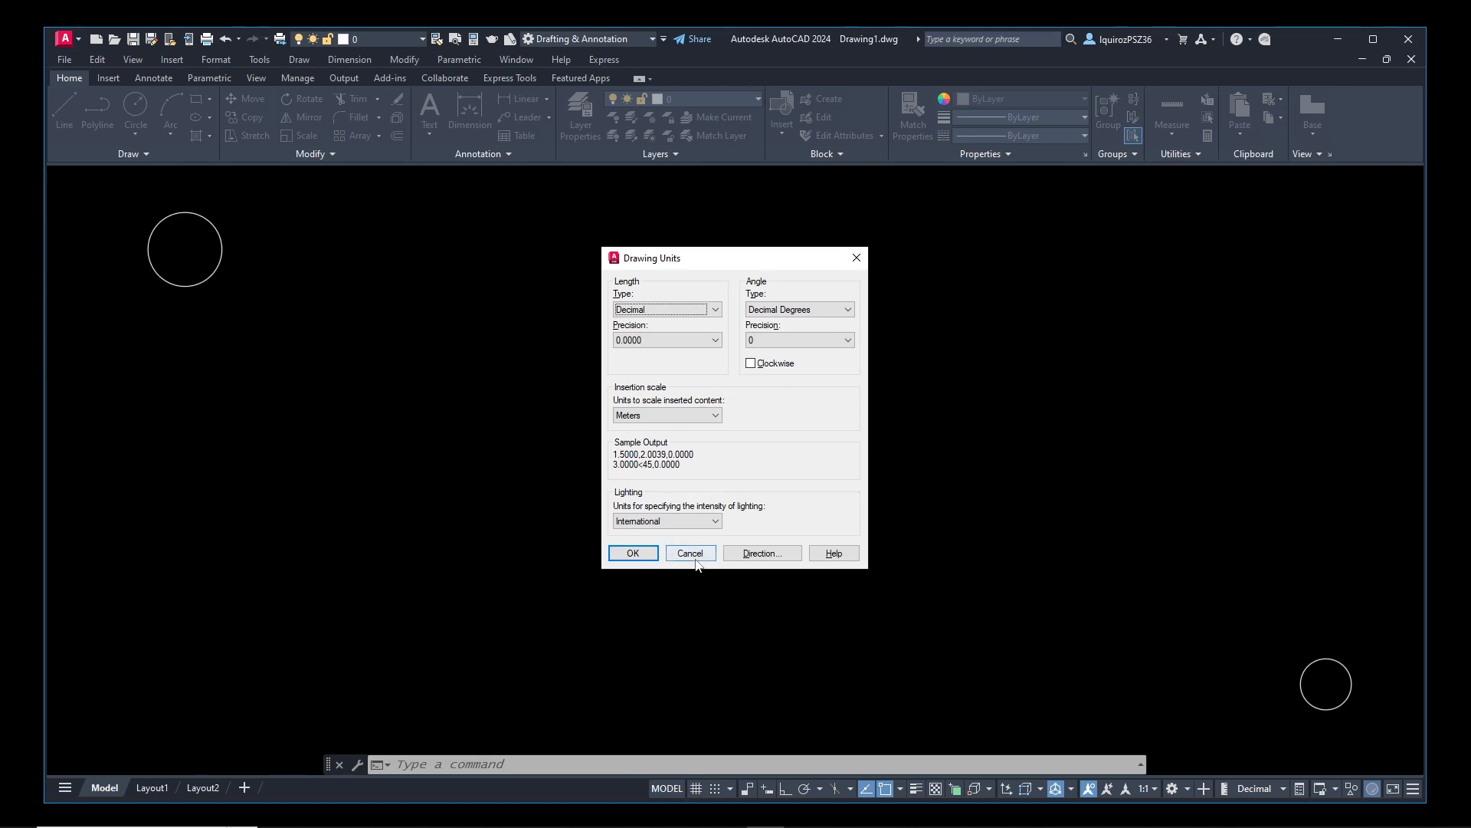
{"action": "left_click", "coordinate": [696, 560]}
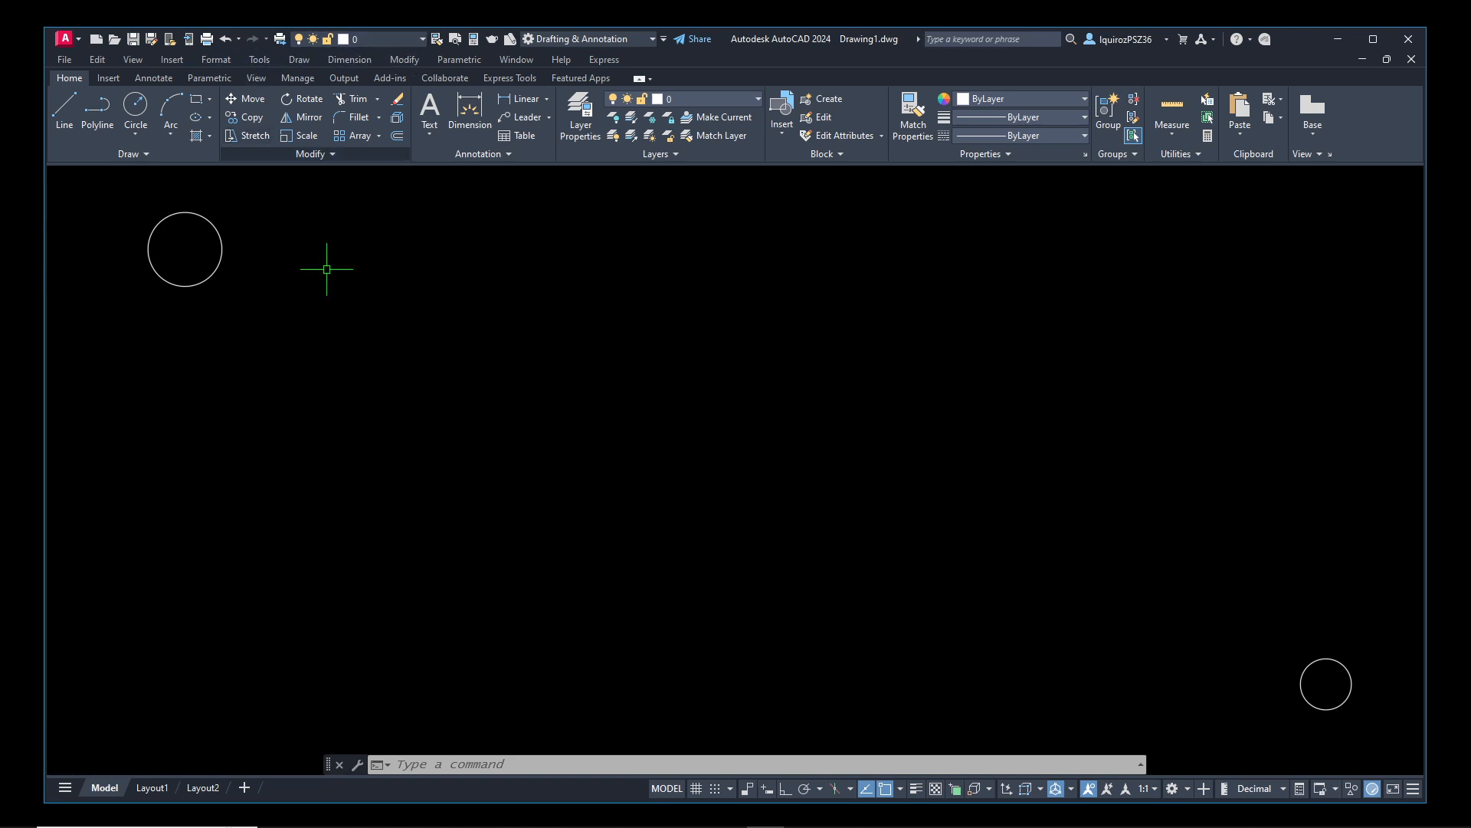
- Start the DIST command for measuring a distance between two points
{"action": "mouse_move", "coordinate": [443, 824]}
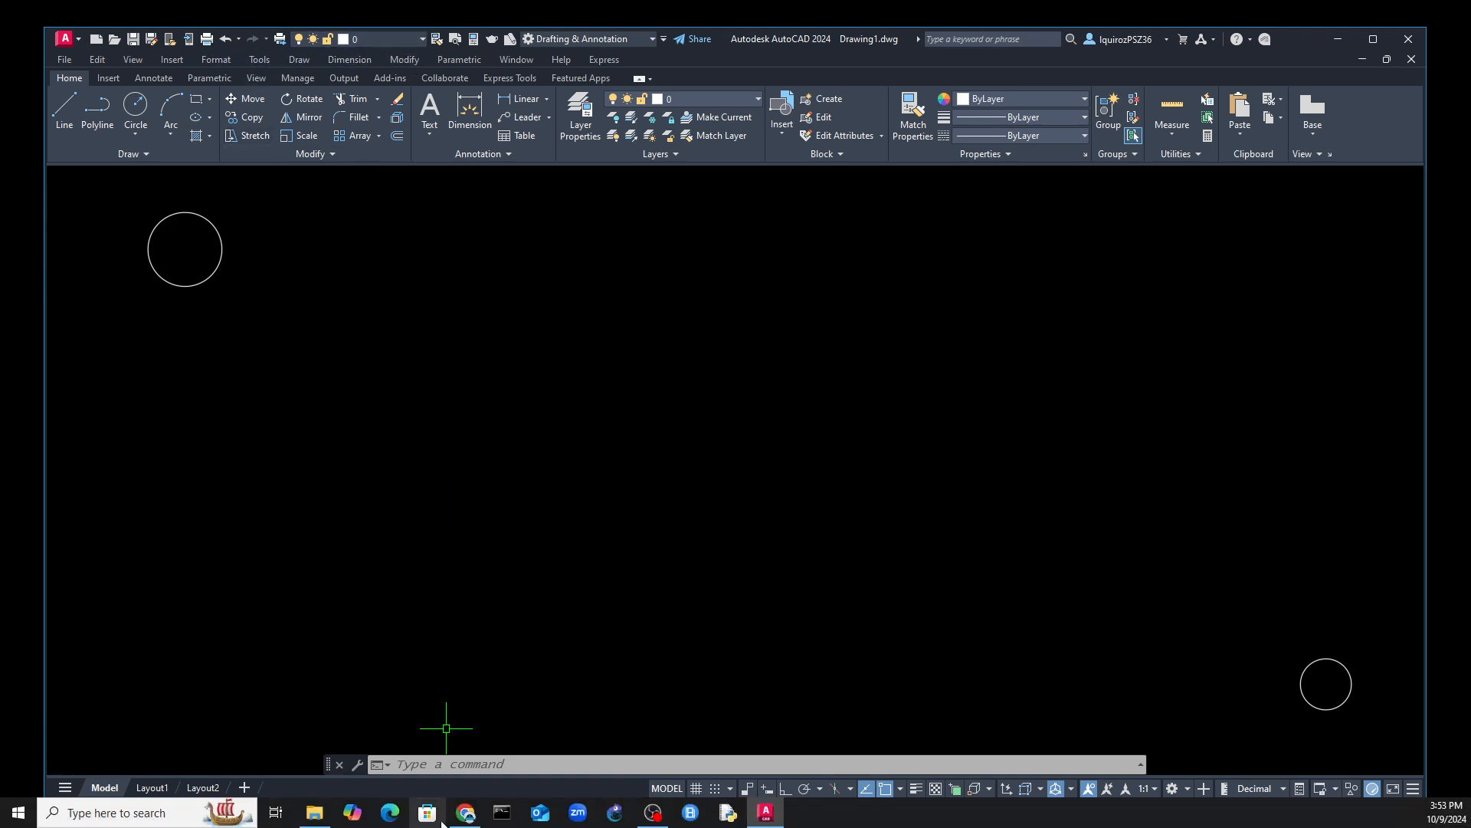
{"action": "left_click", "coordinate": [455, 765]}
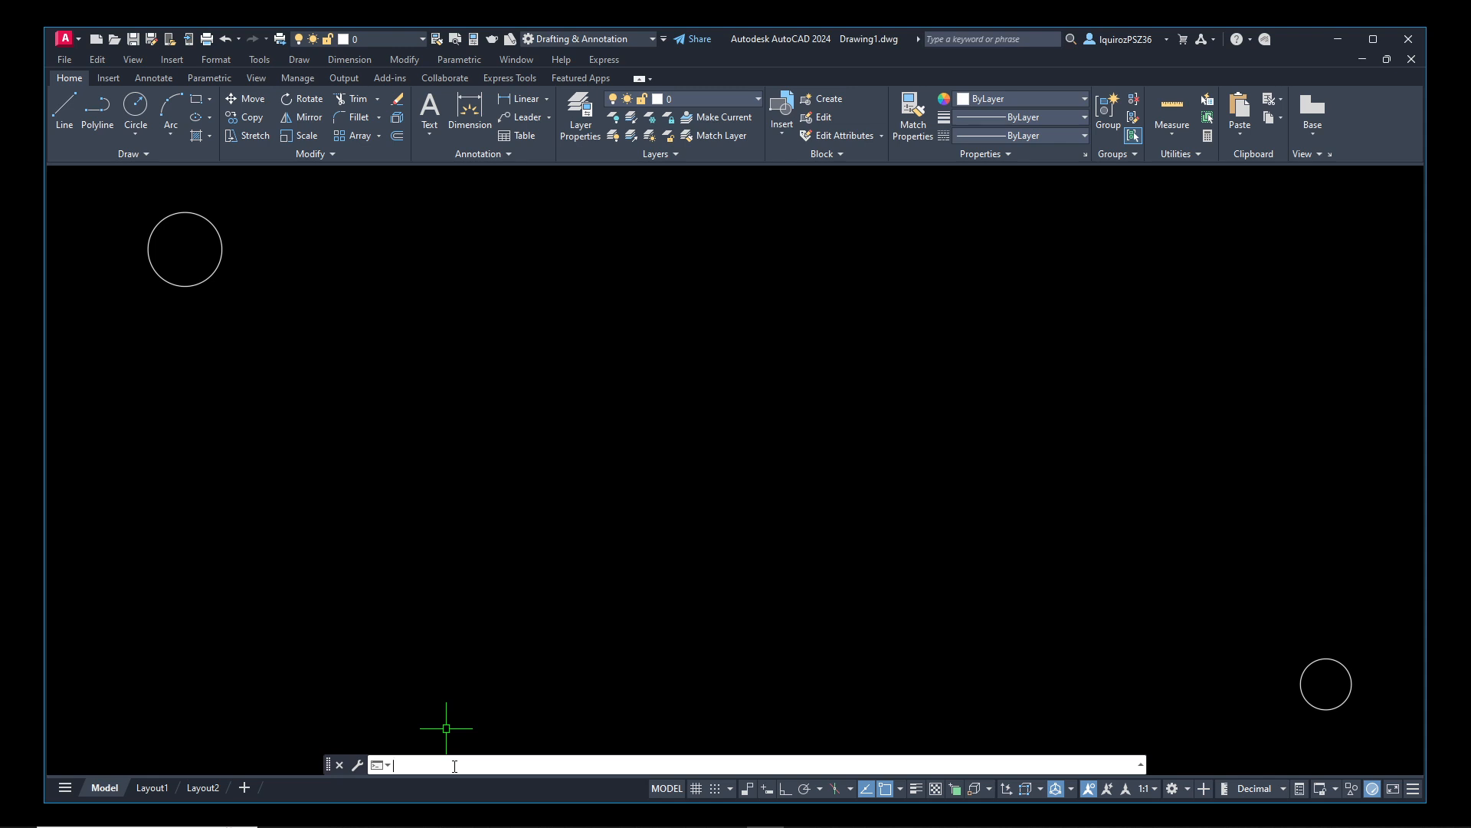
{"action": "type", "text": "di"}
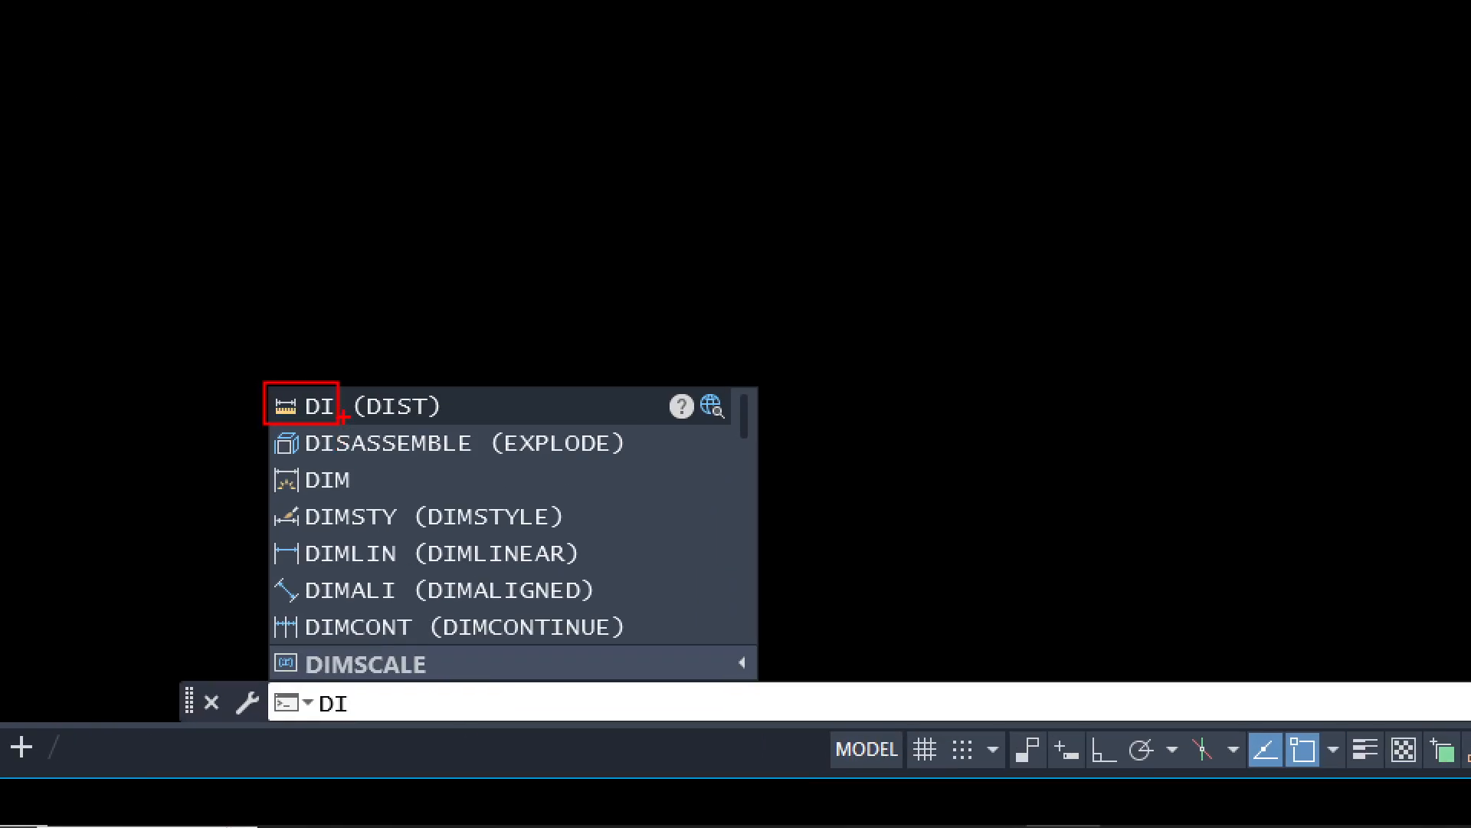
{"action": "mouse_move", "coordinate": [290, 371]}
{"action": "left_mouse_down"}
{"action": "mouse_move", "coordinate": [301, 296]}
{"action": "mouse_move", "coordinate": [433, 330]}
{"action": "mouse_move", "coordinate": [398, 384]}
{"action": "mouse_move", "coordinate": [413, 382]}
{"action": "left_mouse_up"}
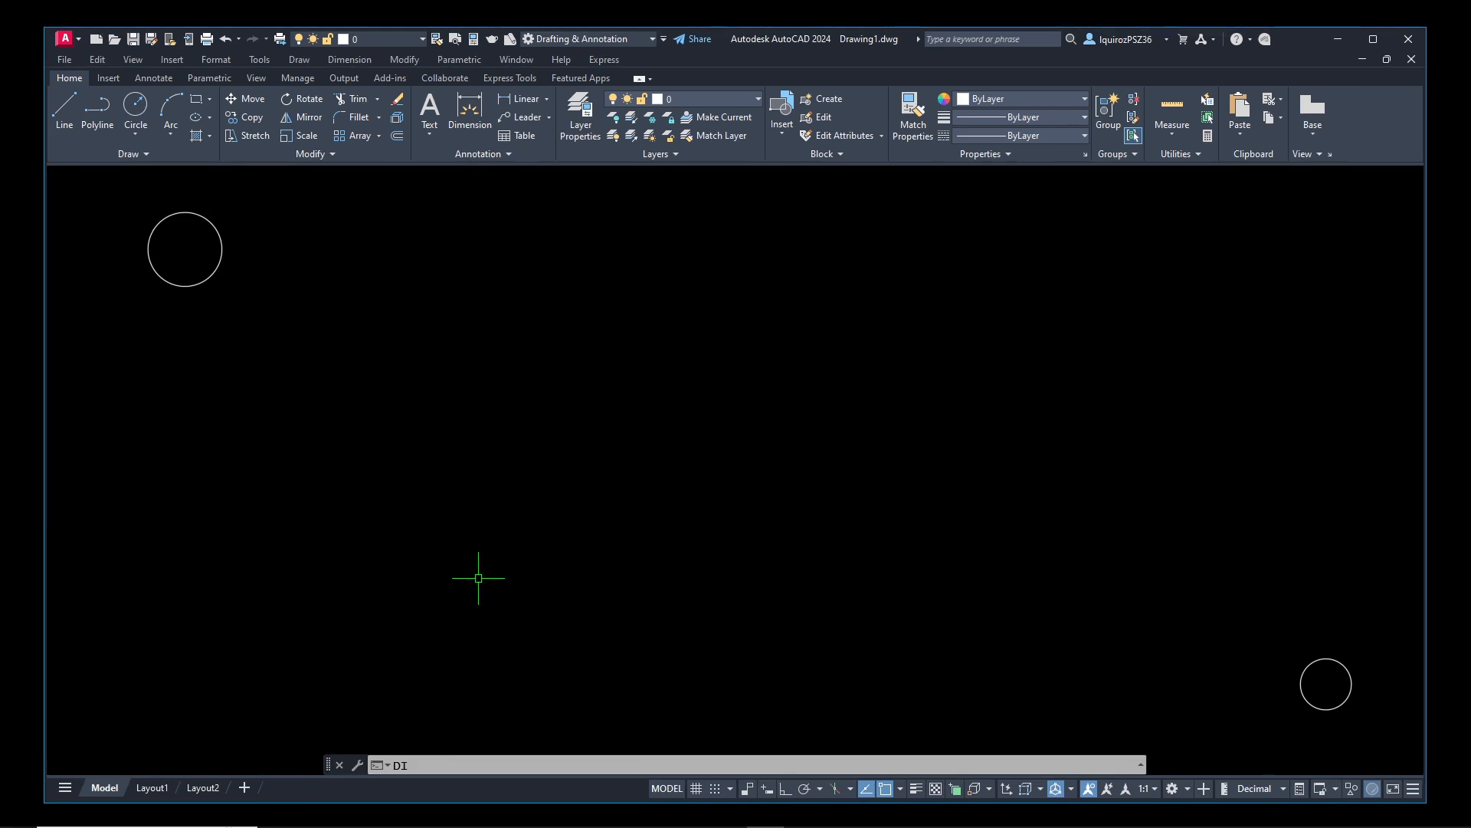
{"action": "key", "text": "BackSpace"}
{"action": "key", "text": "BackSpace"}
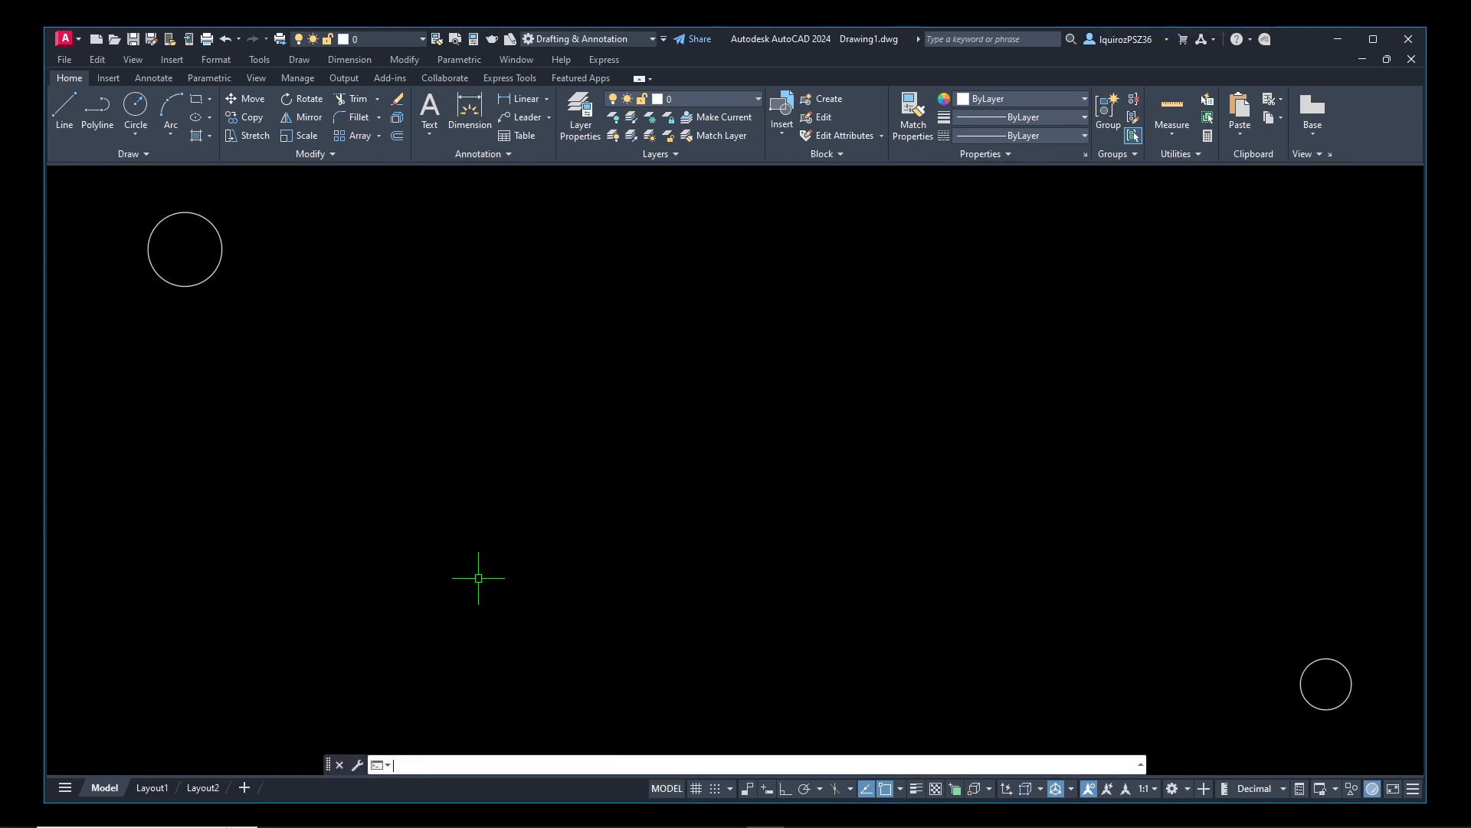
{"action": "type", "text": "DIST"}
{"action": "key", "text": "Return"}
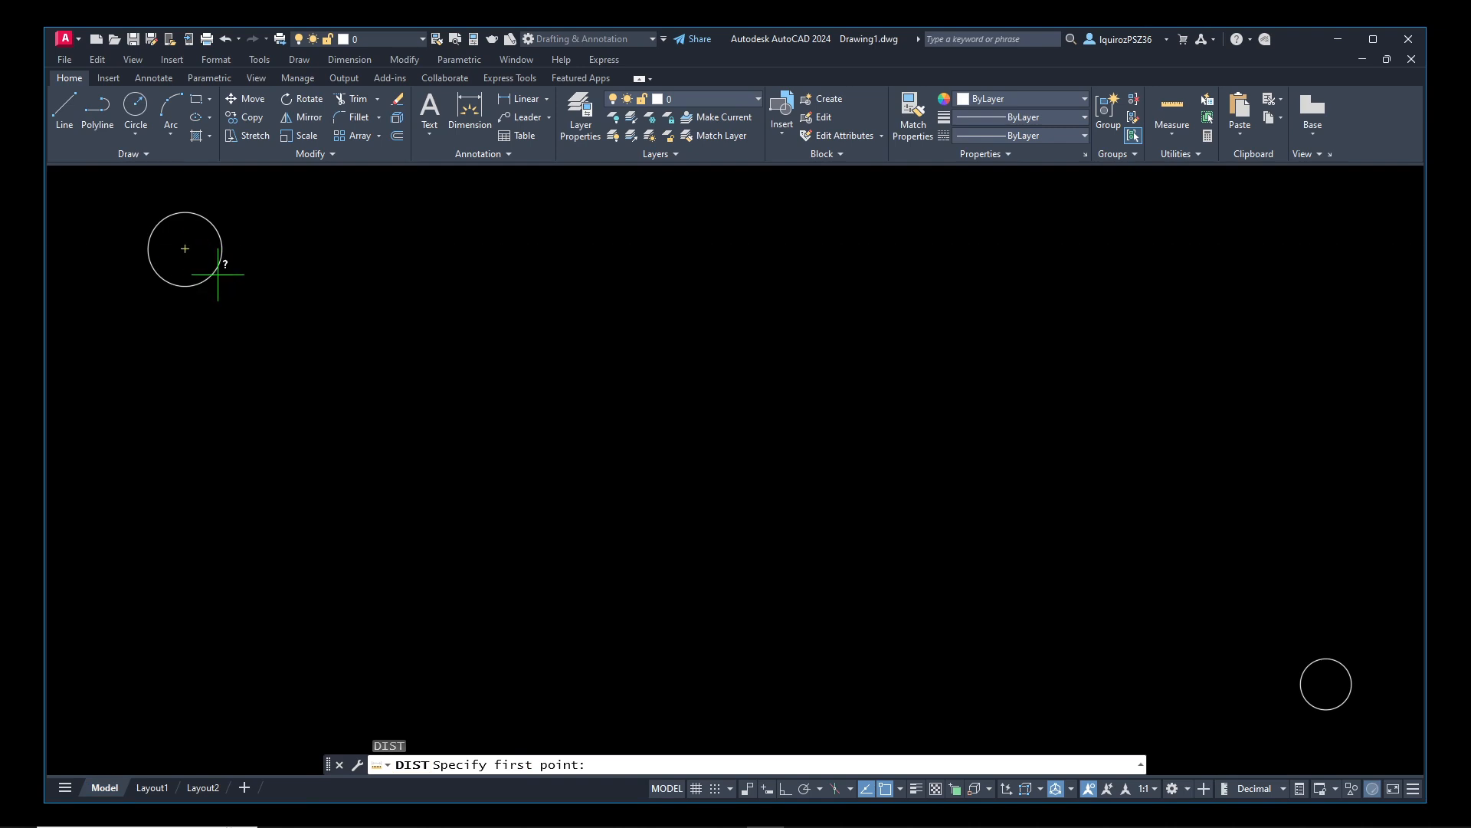
- Turn off object snap tracking, keep object snap on, and check that the Center snap mode is enabled
{"action": "left_click", "coordinate": [886, 788]}
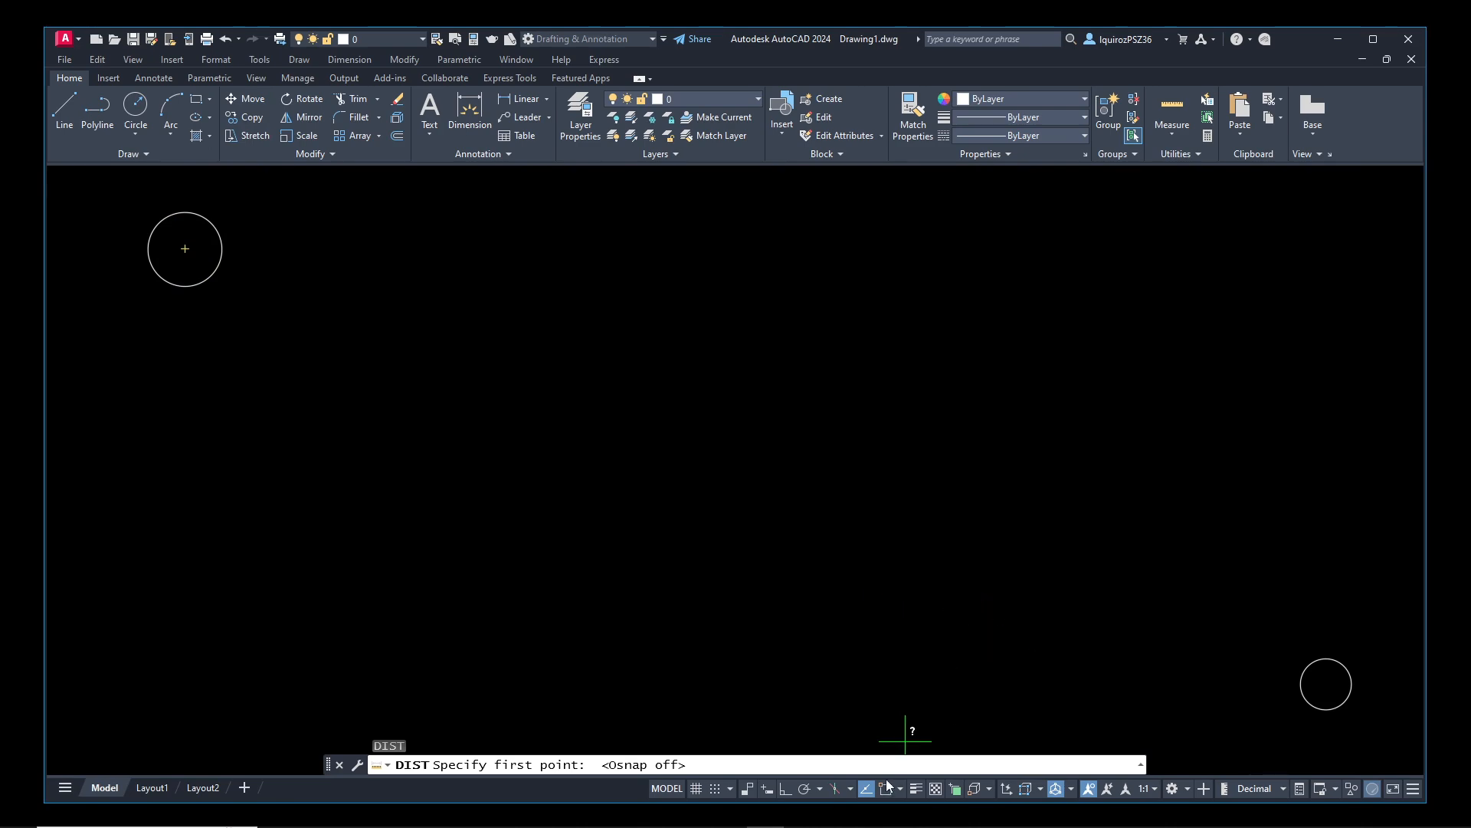
{"action": "key", "text": "F11"}
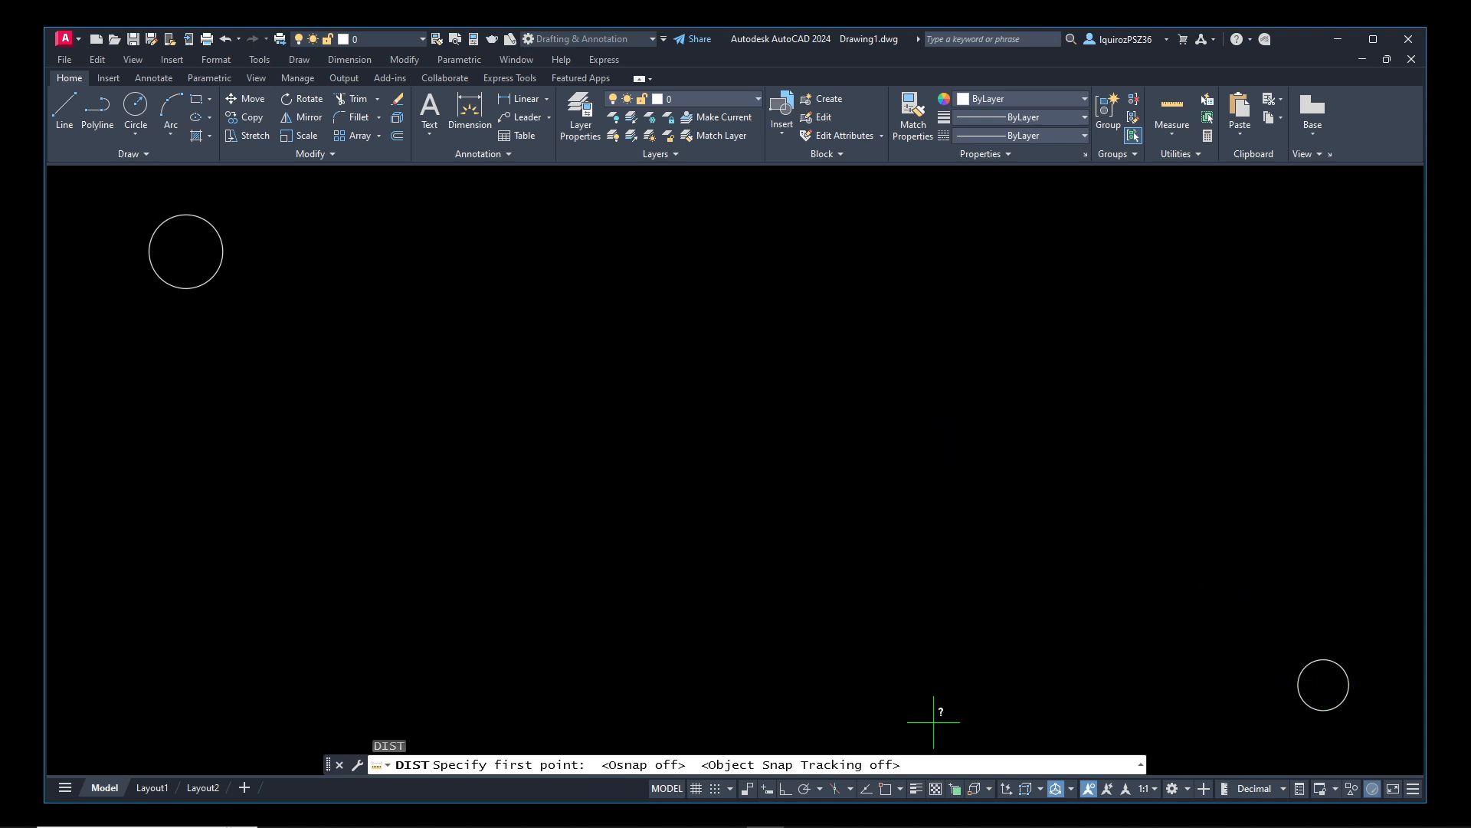
{"action": "left_click", "coordinate": [887, 789]}
{"action": "left_click", "coordinate": [901, 790]}
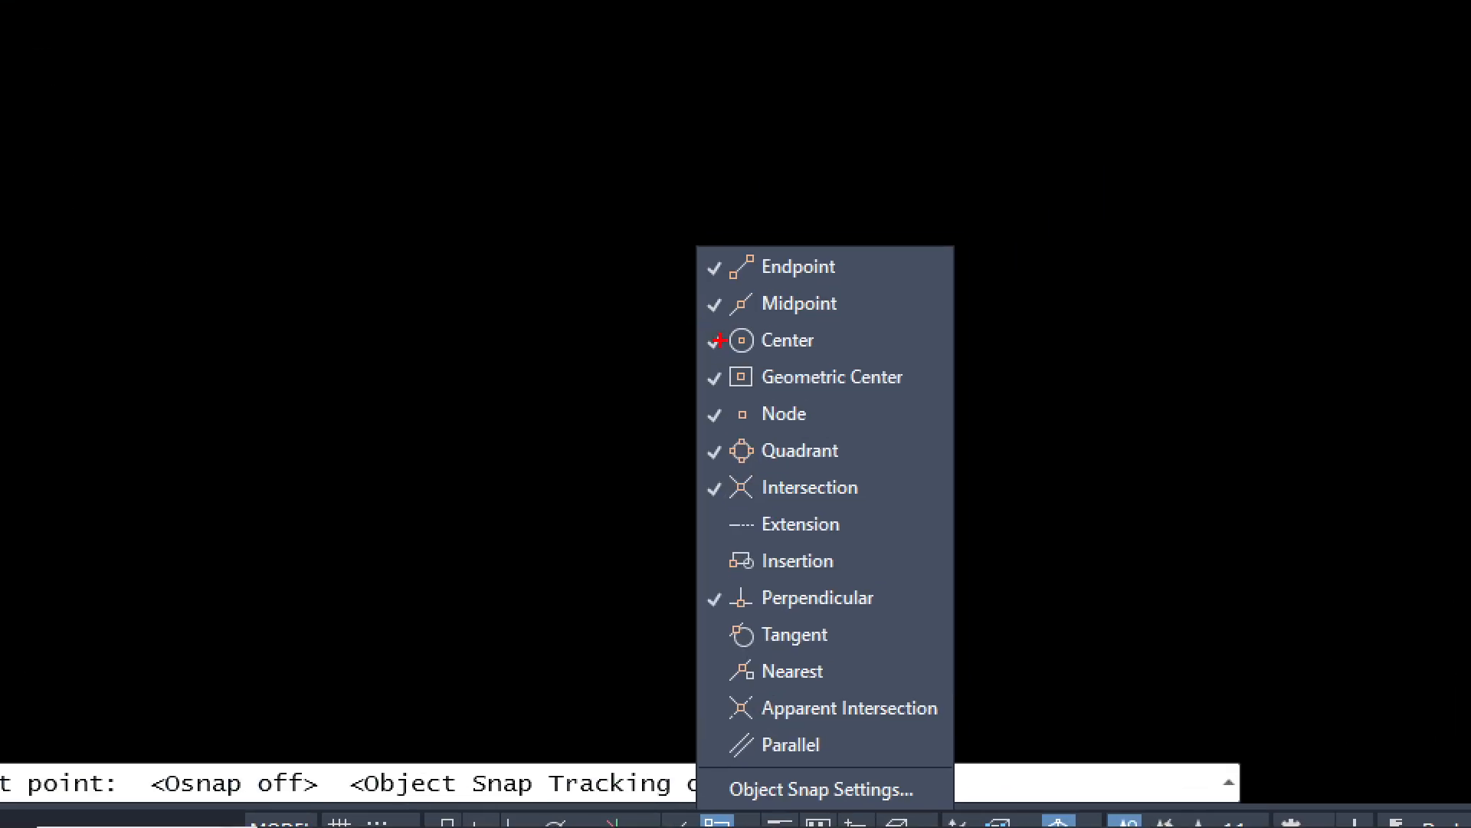
{"action": "left_click_drag", "start_coordinate": [701, 321], "coordinate": [821, 359]}
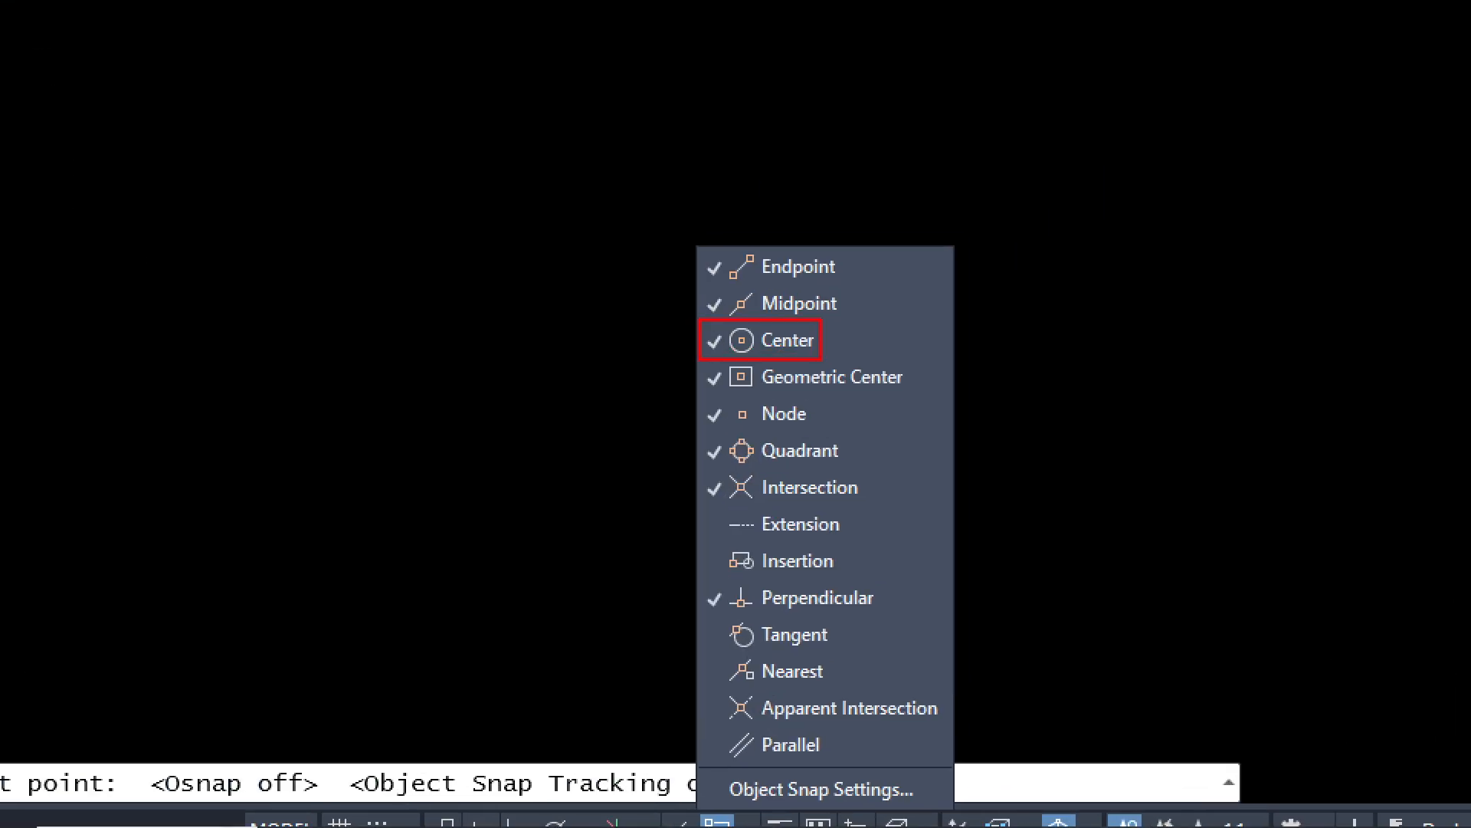
{"action": "key", "text": "Escape"}
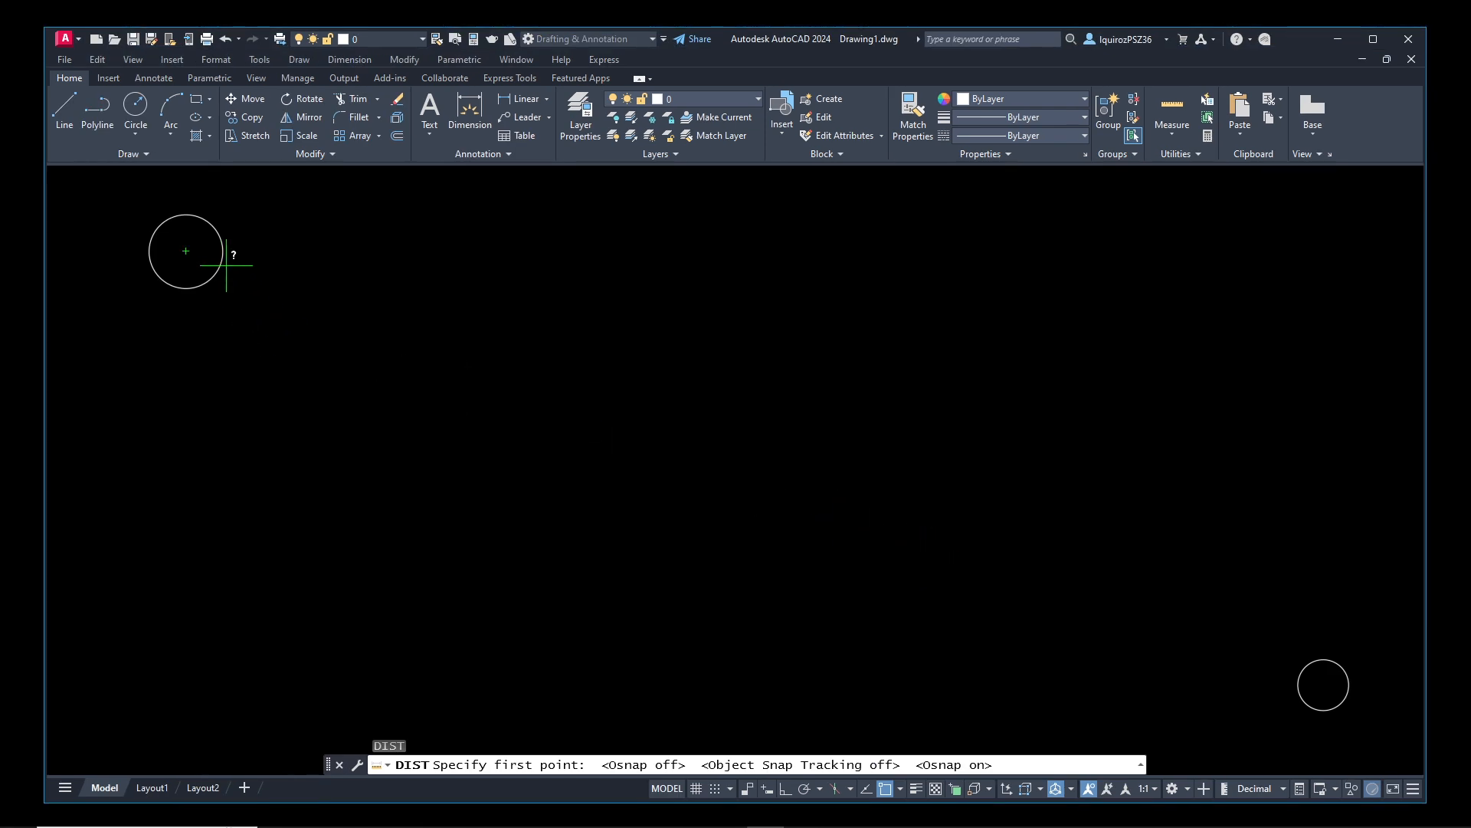
- Measure the distance between the centers of the two circles and examine the result in the command history
{"action": "left_click", "coordinate": [185, 251]}
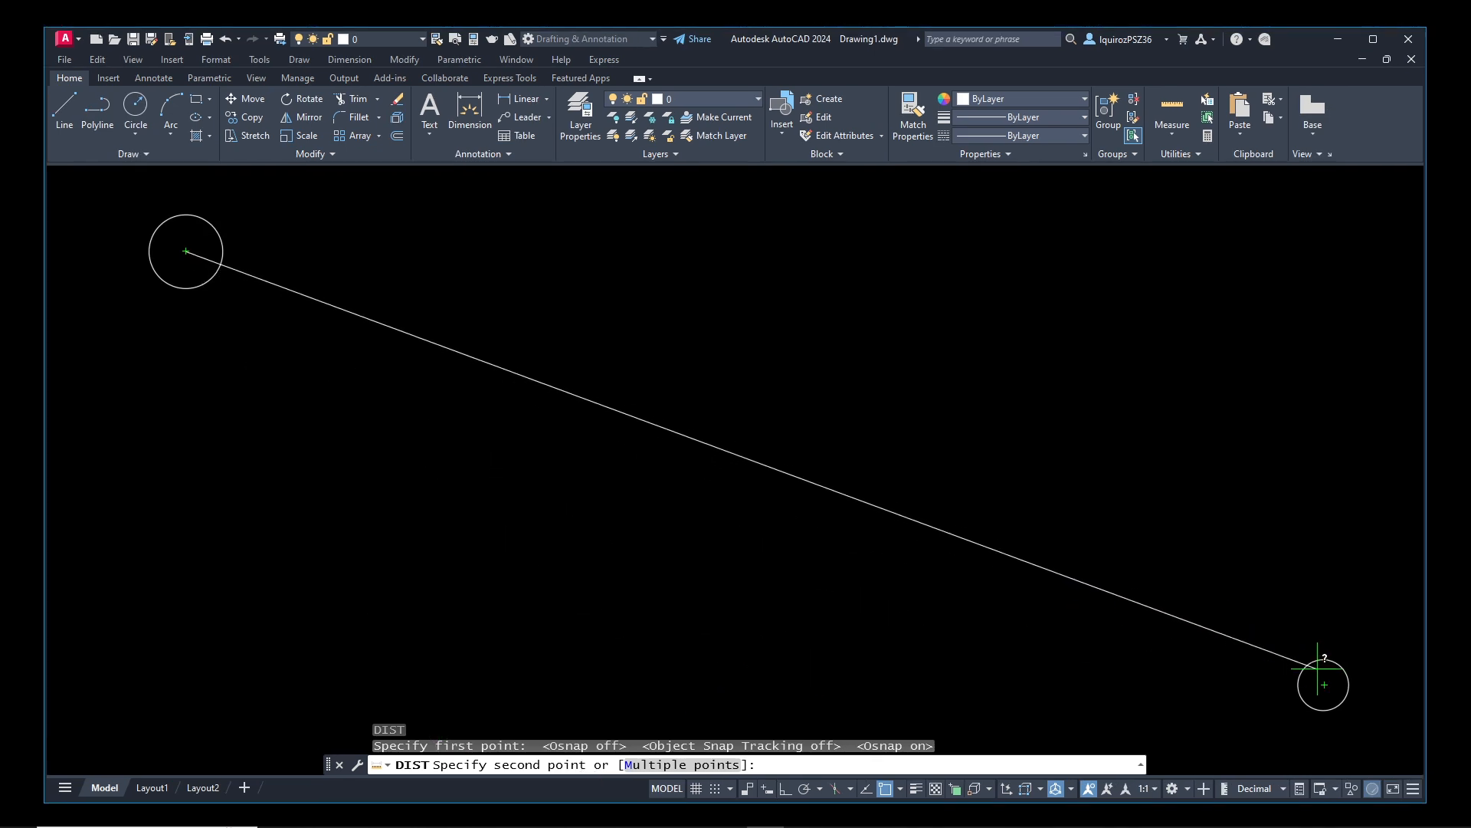
{"action": "left_click", "coordinate": [1323, 684]}
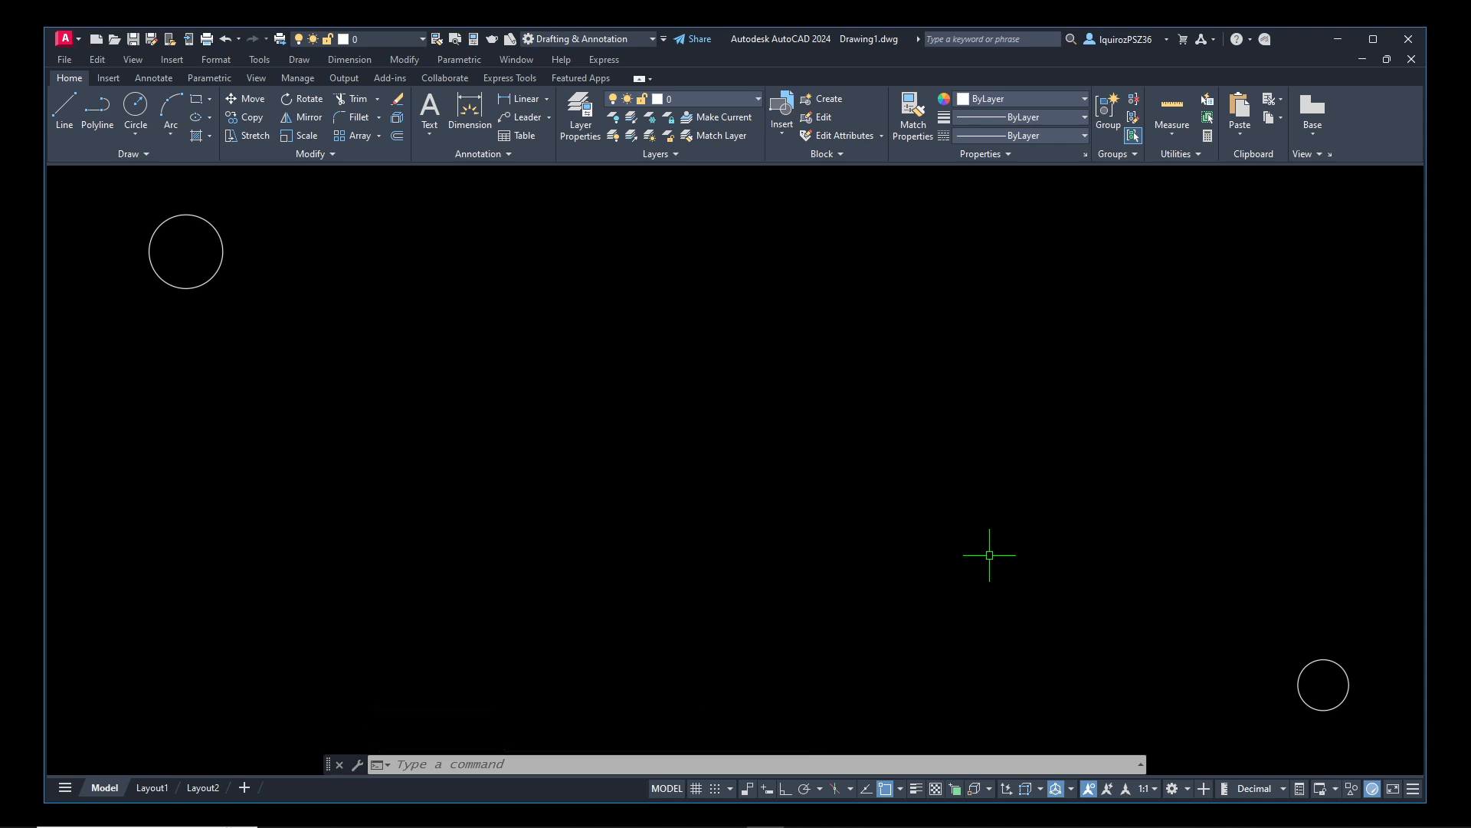
{"action": "key", "text": "F2"}
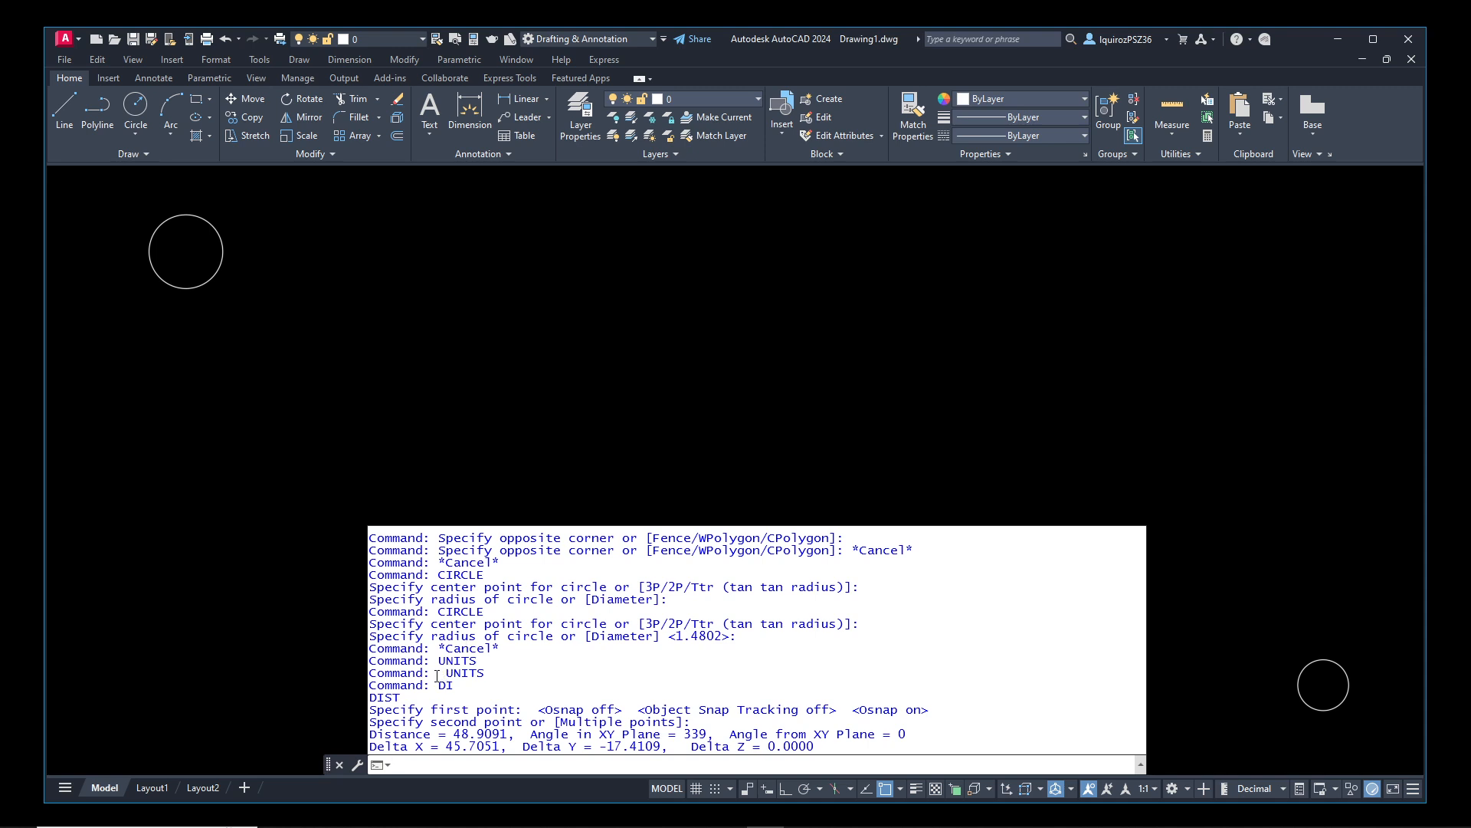
{"action": "left_click_drag", "start_coordinate": [439, 684], "coordinate": [456, 685]}
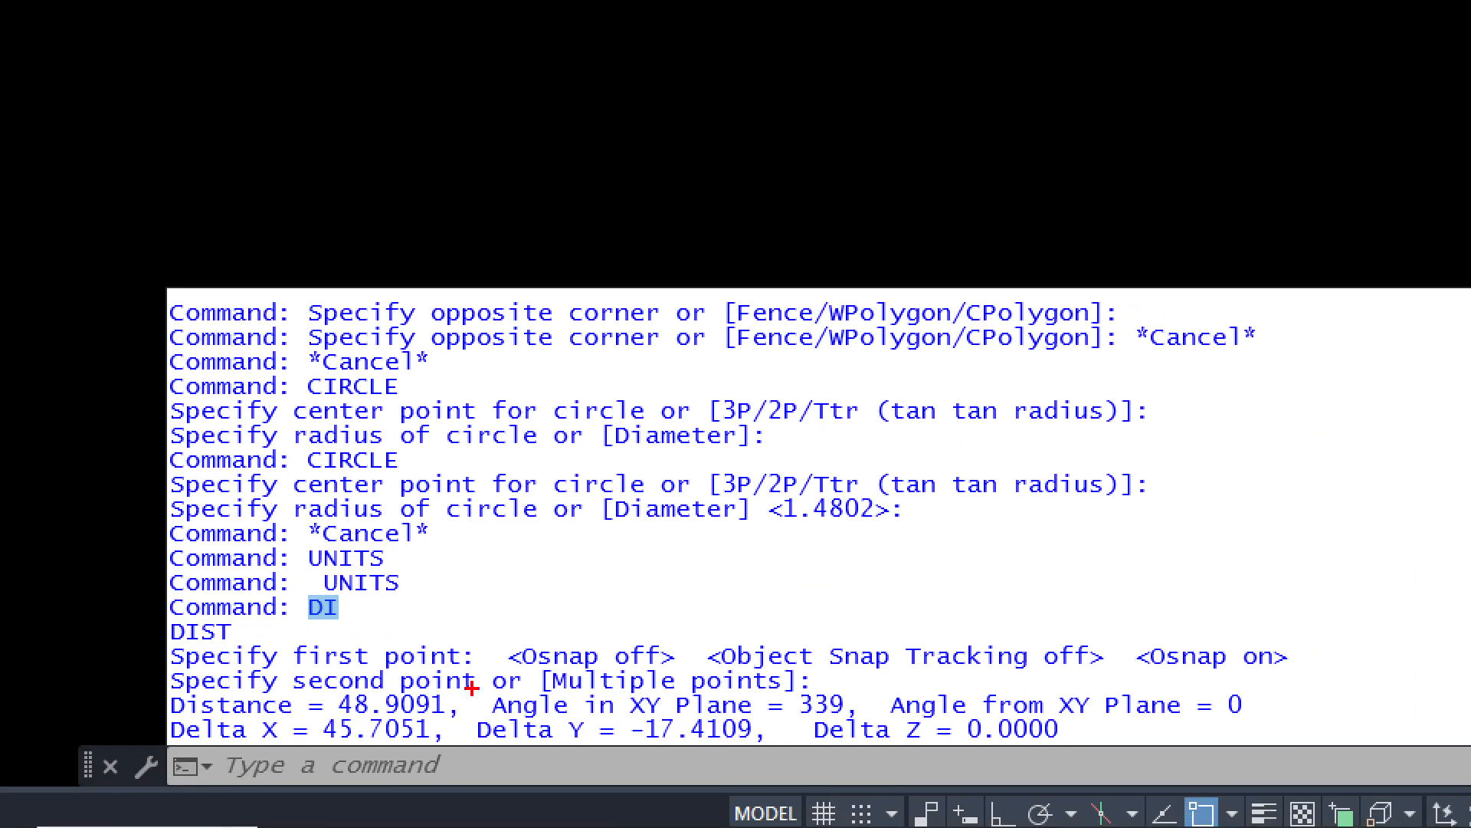
{"action": "left_click_drag", "start_coordinate": [297, 596], "coordinate": [344, 621], "text": "ctrl"}
{"action": "left_click_drag", "start_coordinate": [169, 616], "coordinate": [233, 646], "text": "ctrl"}
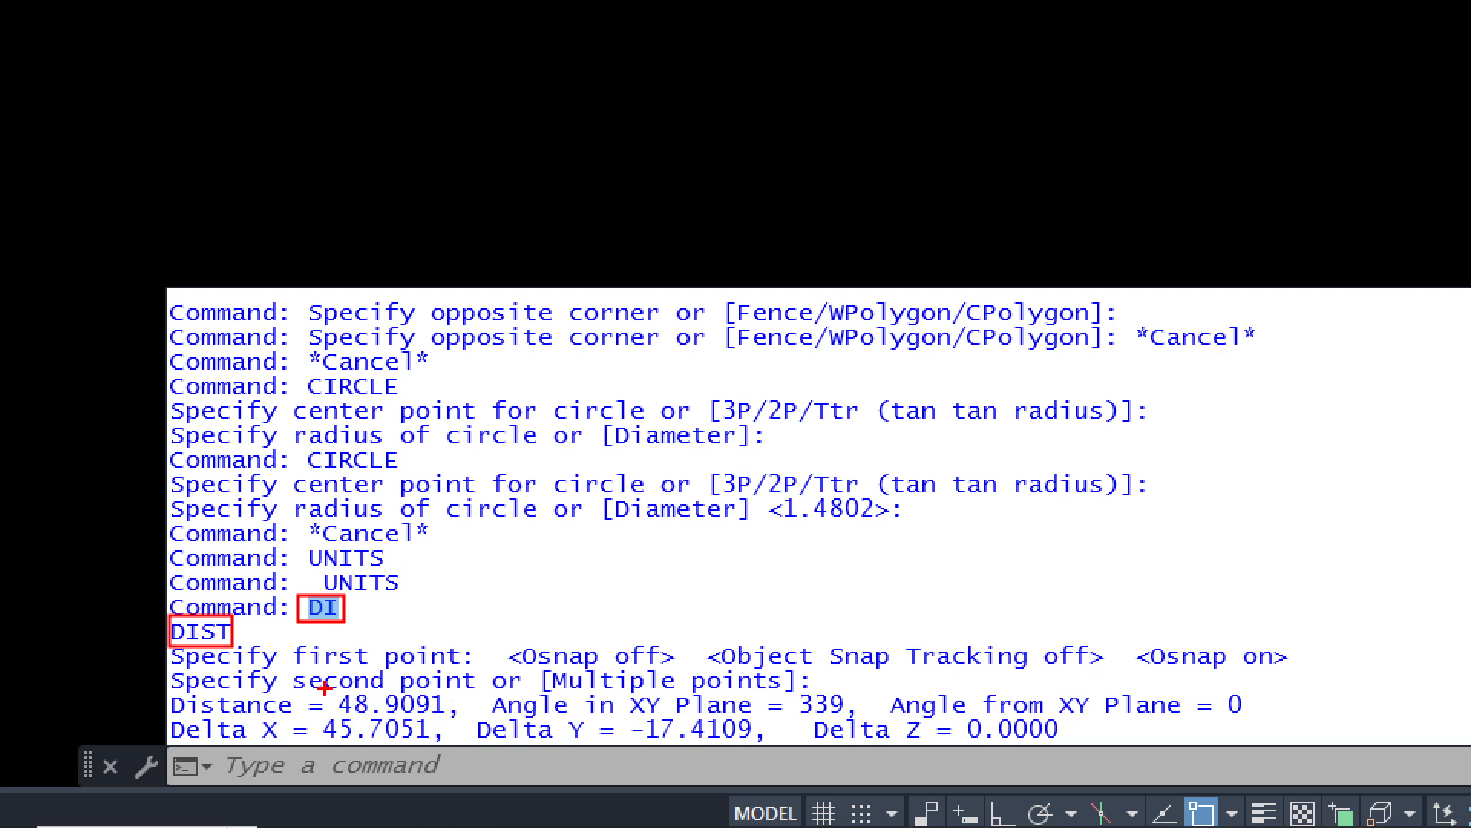
{"action": "left_click_drag", "start_coordinate": [325, 688], "coordinate": [449, 719]}
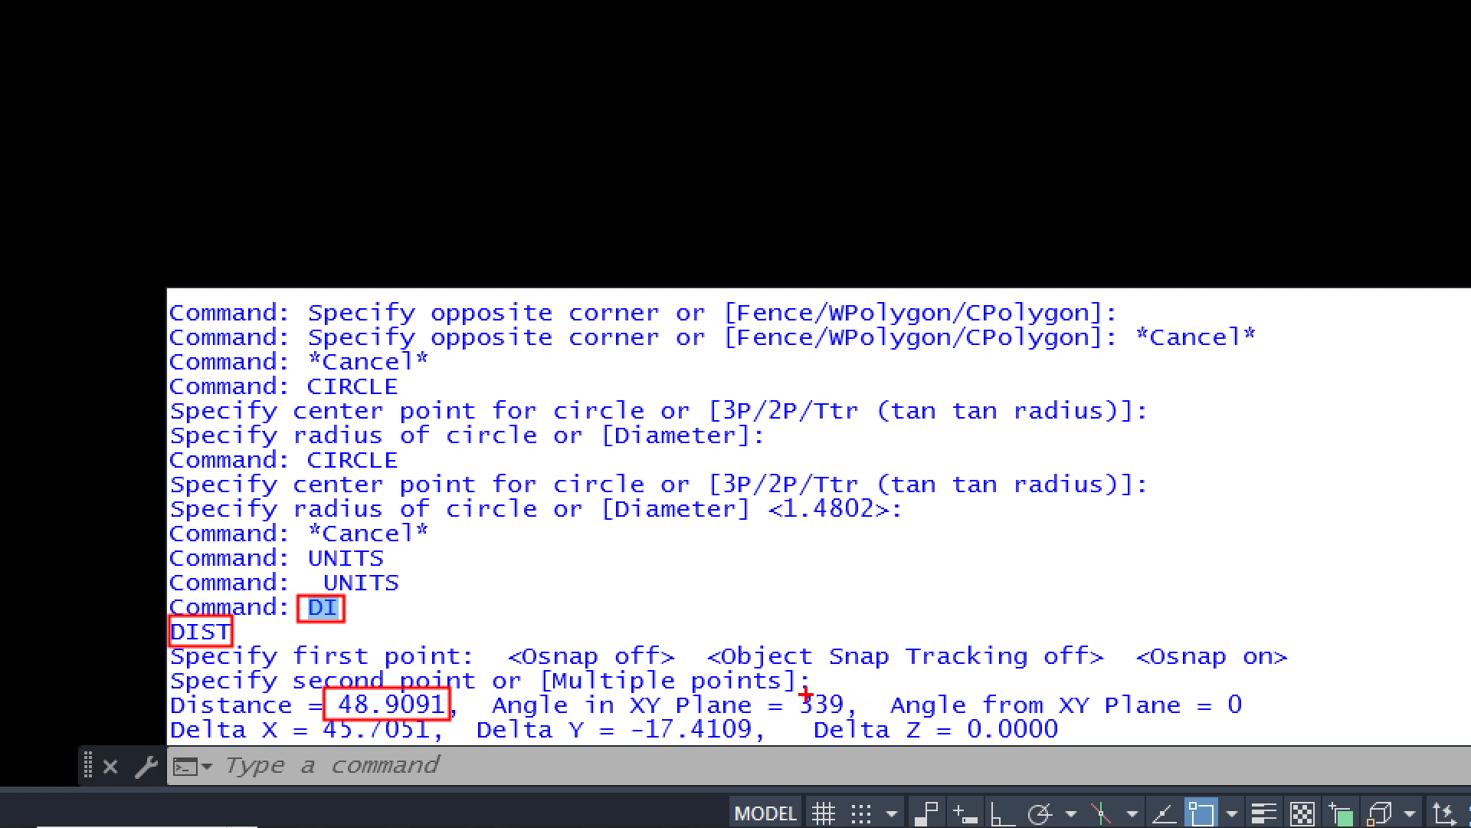
{"action": "left_click_drag", "start_coordinate": [792, 684], "coordinate": [849, 720]}
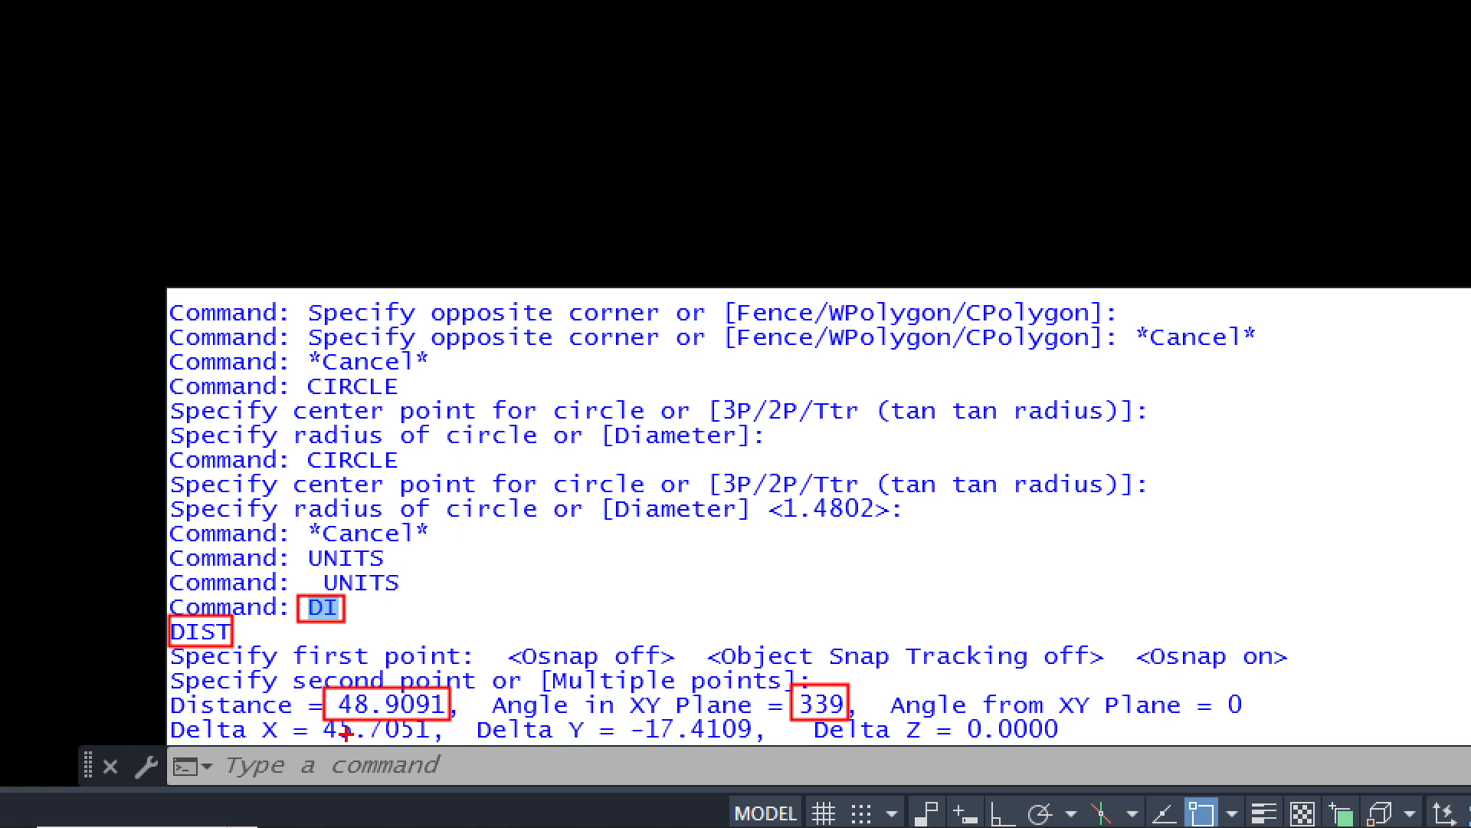
{"action": "left_click_drag", "start_coordinate": [320, 719], "coordinate": [440, 743]}
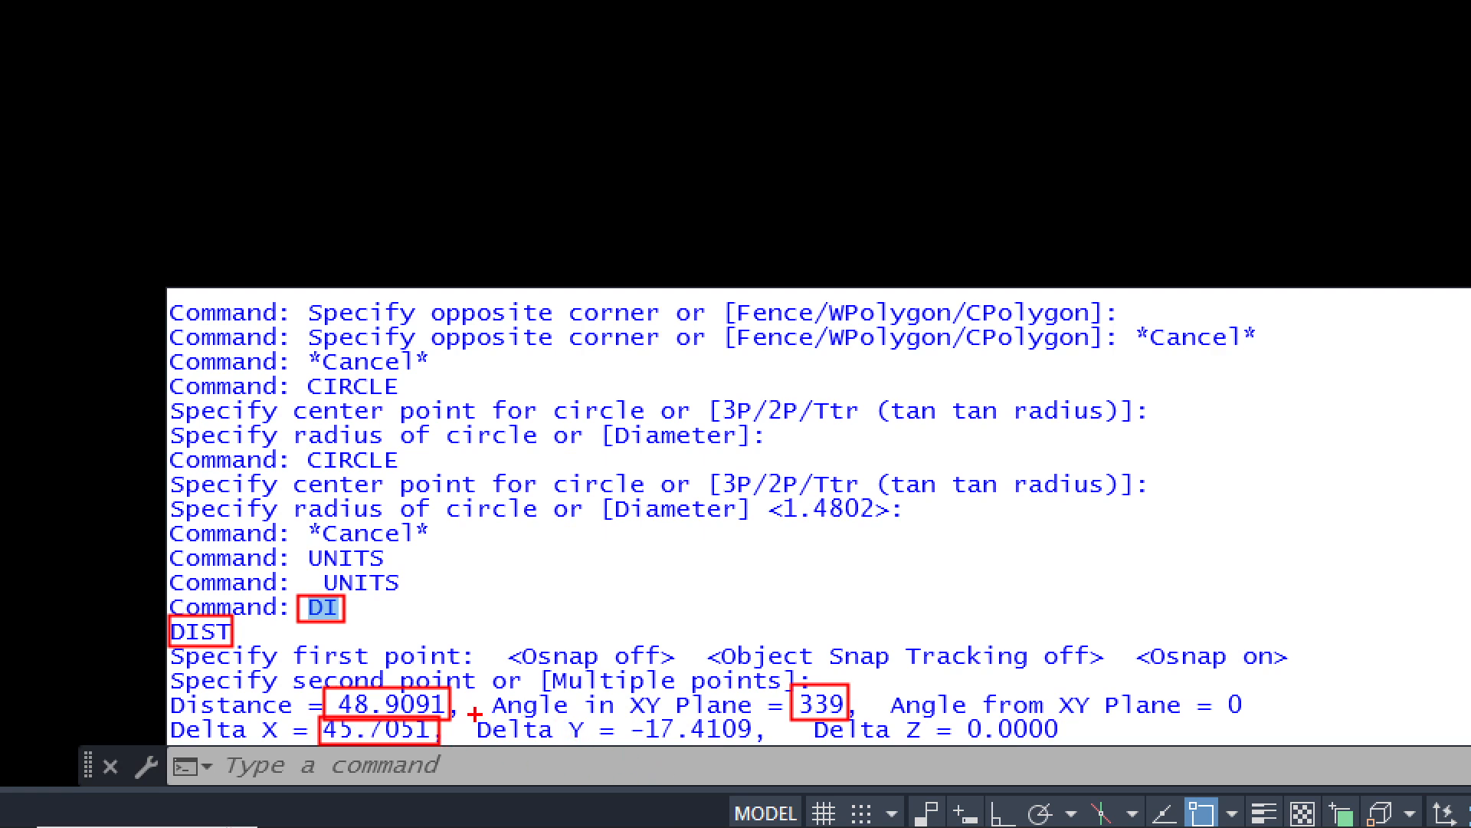
{"action": "left_click_drag", "start_coordinate": [629, 713], "coordinate": [755, 746]}
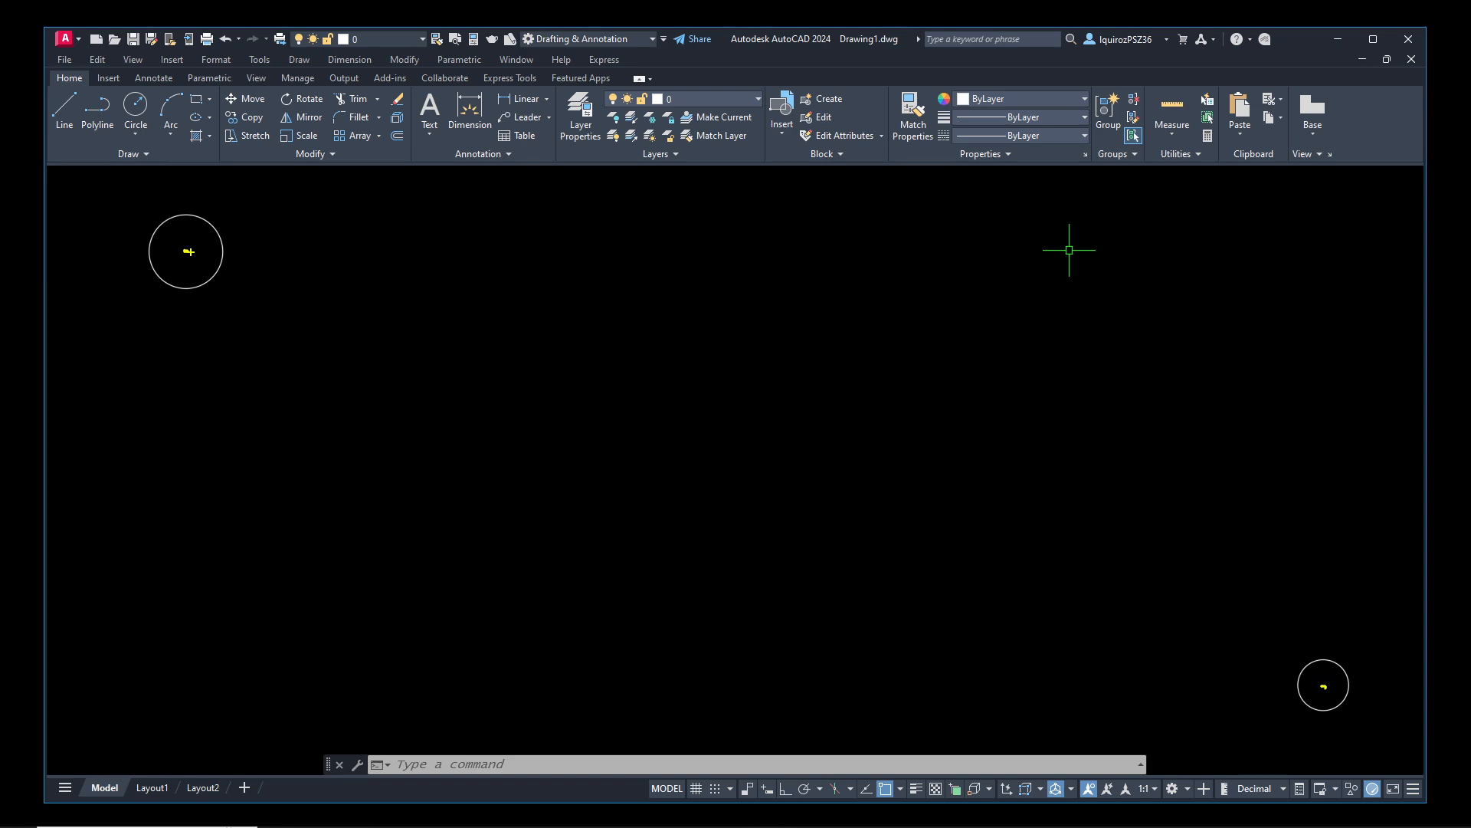
{"action": "mouse_move", "coordinate": [188, 252]}
{"action": "left_mouse_down"}
{"action": "mouse_move", "coordinate": [763, 448]}
{"action": "mouse_move", "coordinate": [934, 526]}
{"action": "mouse_move", "coordinate": [921, 533]}
{"action": "mouse_move", "coordinate": [1318, 685]}
{"action": "left_mouse_up"}
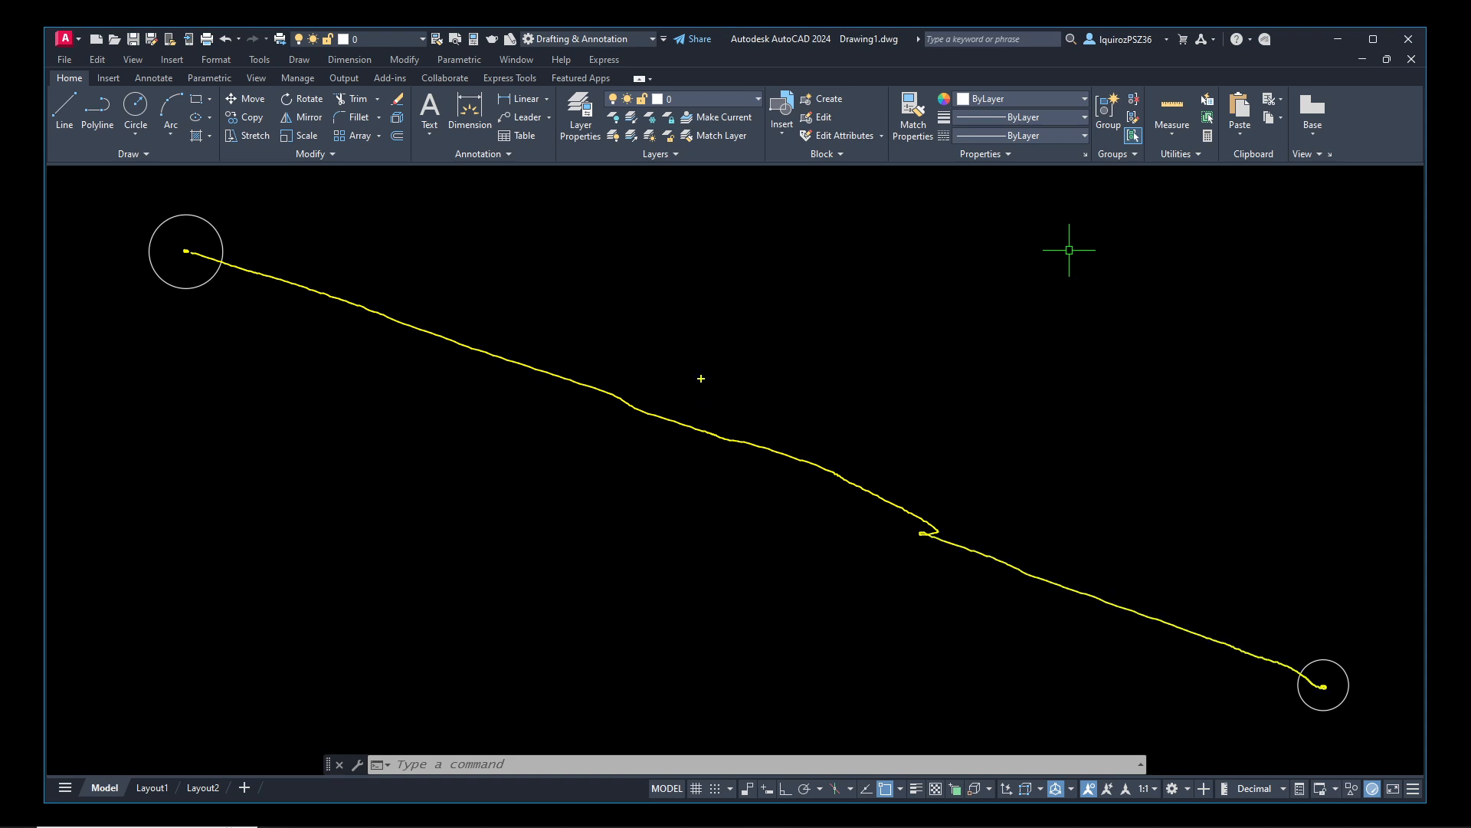
{"action": "left_click_drag", "start_coordinate": [691, 352], "coordinate": [693, 381]}
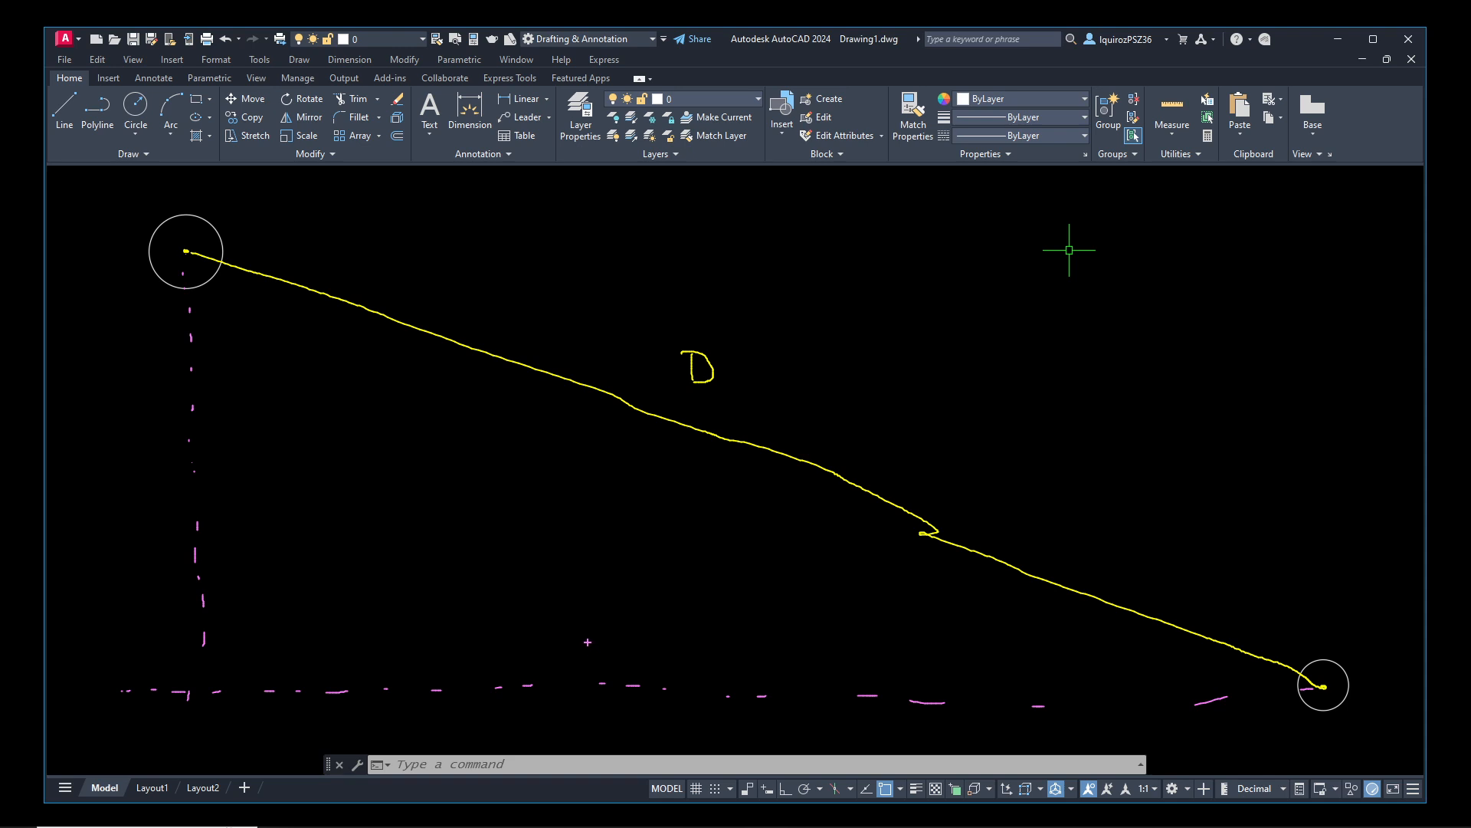
{"action": "left_click_drag", "start_coordinate": [629, 637], "coordinate": [588, 652]}
{"action": "mouse_move", "coordinate": [230, 605]}
{"action": "left_mouse_down"}
{"action": "mouse_move", "coordinate": [317, 605]}
{"action": "mouse_move", "coordinate": [312, 594]}
{"action": "mouse_move", "coordinate": [301, 630]}
{"action": "left_mouse_up"}
{"action": "left_click_drag", "start_coordinate": [651, 642], "coordinate": [673, 641]}
{"action": "left_click_drag", "start_coordinate": [1326, 562], "coordinate": [1333, 725]}
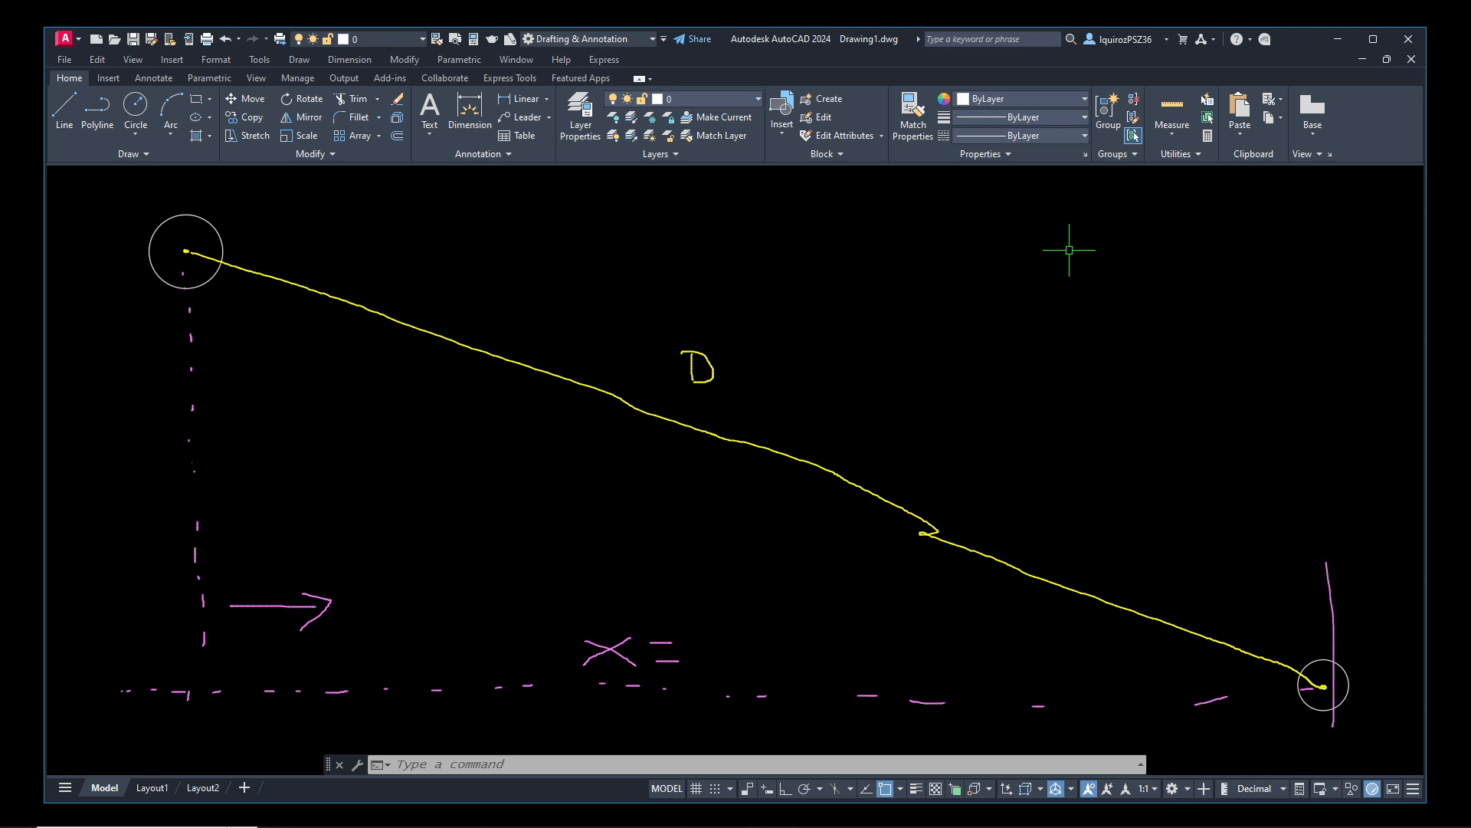
{"action": "left_click_drag", "start_coordinate": [191, 549], "coordinate": [202, 704]}
{"action": "left_click_drag", "start_coordinate": [251, 243], "coordinate": [330, 249]}
{"action": "left_click_drag", "start_coordinate": [267, 699], "coordinate": [311, 700]}
{"action": "left_click_drag", "start_coordinate": [274, 453], "coordinate": [313, 466]}
{"action": "mouse_move", "coordinate": [314, 455]}
{"action": "left_mouse_down"}
{"action": "mouse_move", "coordinate": [318, 494]}
{"action": "mouse_move", "coordinate": [282, 540]}
{"action": "mouse_move", "coordinate": [379, 467]}
{"action": "mouse_move", "coordinate": [396, 496]}
{"action": "left_mouse_up"}
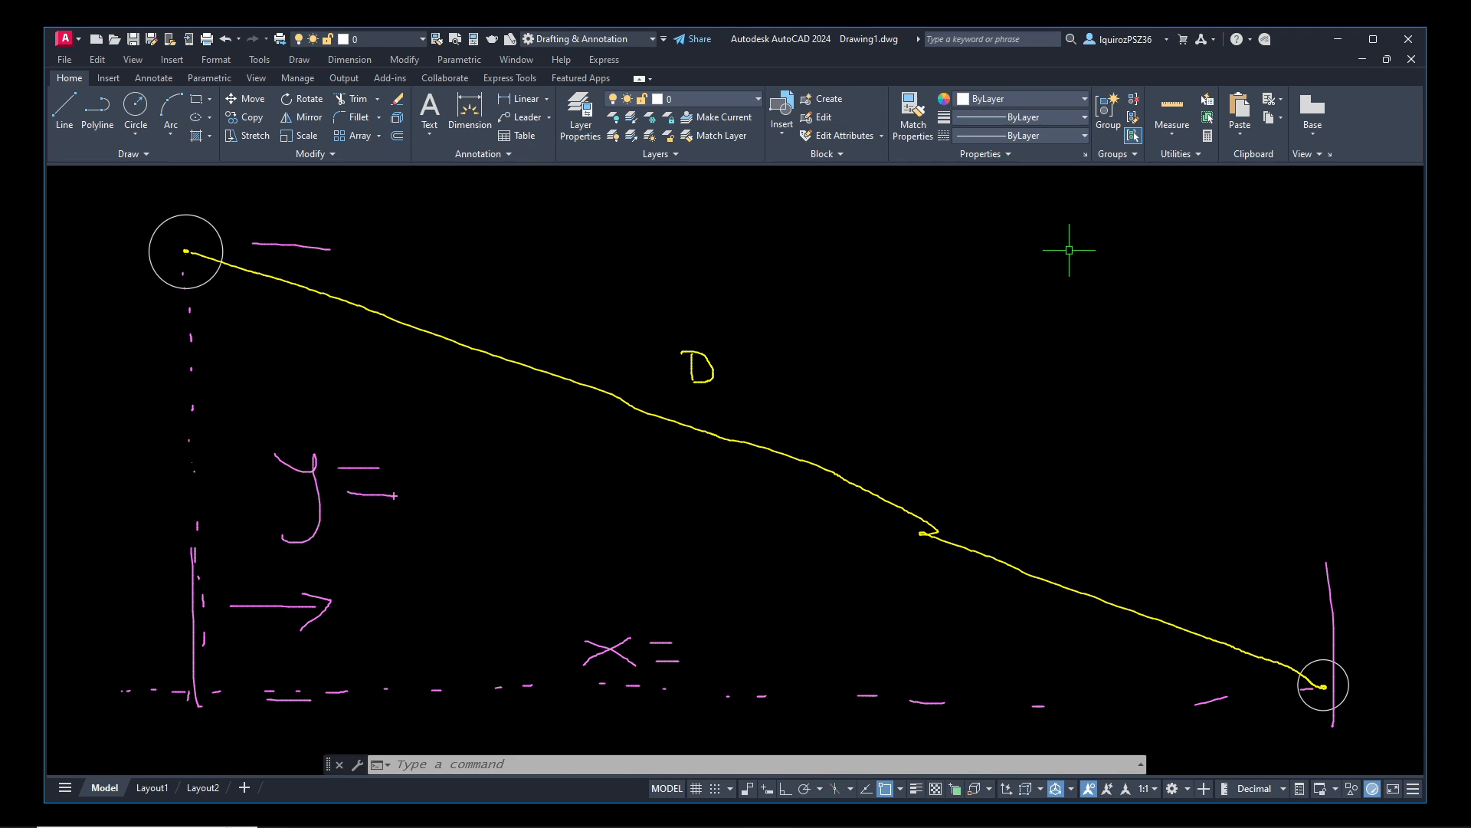
{"action": "mouse_move", "coordinate": [134, 297]}
{"action": "left_mouse_down"}
{"action": "mouse_move", "coordinate": [136, 377]}
{"action": "mouse_move", "coordinate": [150, 350]}
{"action": "left_mouse_up"}
{"action": "mouse_move", "coordinate": [234, 723]}
{"action": "left_mouse_down"}
{"action": "mouse_move", "coordinate": [274, 754]}
{"action": "mouse_move", "coordinate": [228, 756]}
{"action": "left_mouse_up"}
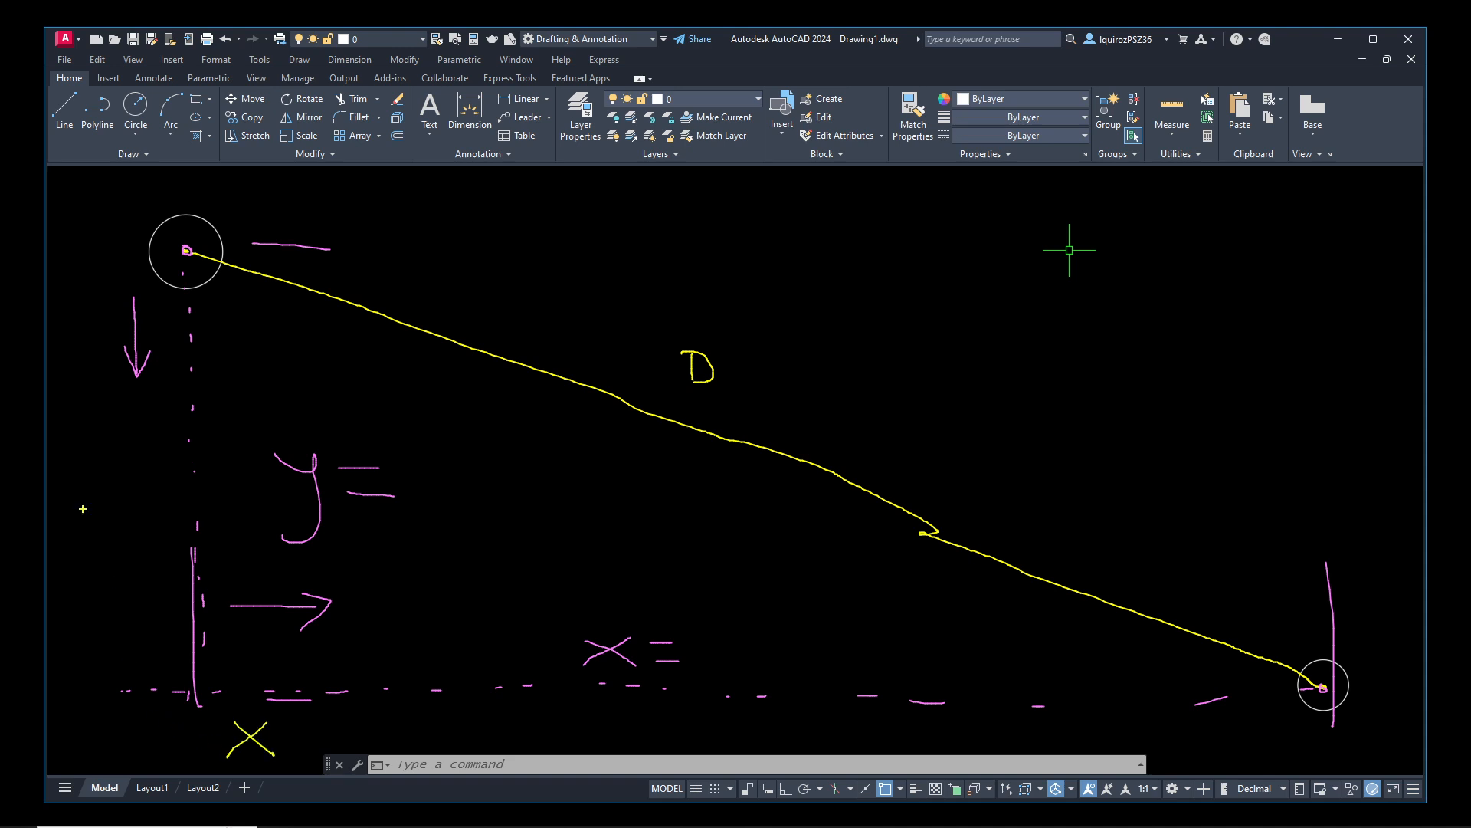
{"action": "left_click_drag", "start_coordinate": [82, 504], "coordinate": [106, 521]}
{"action": "mouse_move", "coordinate": [107, 506]}
{"action": "left_mouse_down"}
{"action": "mouse_move", "coordinate": [117, 567]}
{"action": "mouse_move", "coordinate": [95, 573]}
{"action": "left_mouse_up"}
{"action": "mouse_move", "coordinate": [383, 437]}
{"action": "left_mouse_down"}
{"action": "mouse_move", "coordinate": [315, 418]}
{"action": "mouse_move", "coordinate": [287, 550]}
{"action": "mouse_move", "coordinate": [410, 460]}
{"action": "mouse_move", "coordinate": [373, 432]}
{"action": "left_mouse_up"}
{"action": "mouse_move", "coordinate": [678, 611]}
{"action": "left_mouse_down"}
{"action": "mouse_move", "coordinate": [559, 647]}
{"action": "mouse_move", "coordinate": [694, 668]}
{"action": "mouse_move", "coordinate": [686, 622]}
{"action": "left_mouse_up"}
{"action": "mouse_move", "coordinate": [218, 683]}
{"action": "left_mouse_down"}
{"action": "mouse_move", "coordinate": [325, 694]}
{"action": "mouse_move", "coordinate": [1469, 668]}
{"action": "left_mouse_up"}
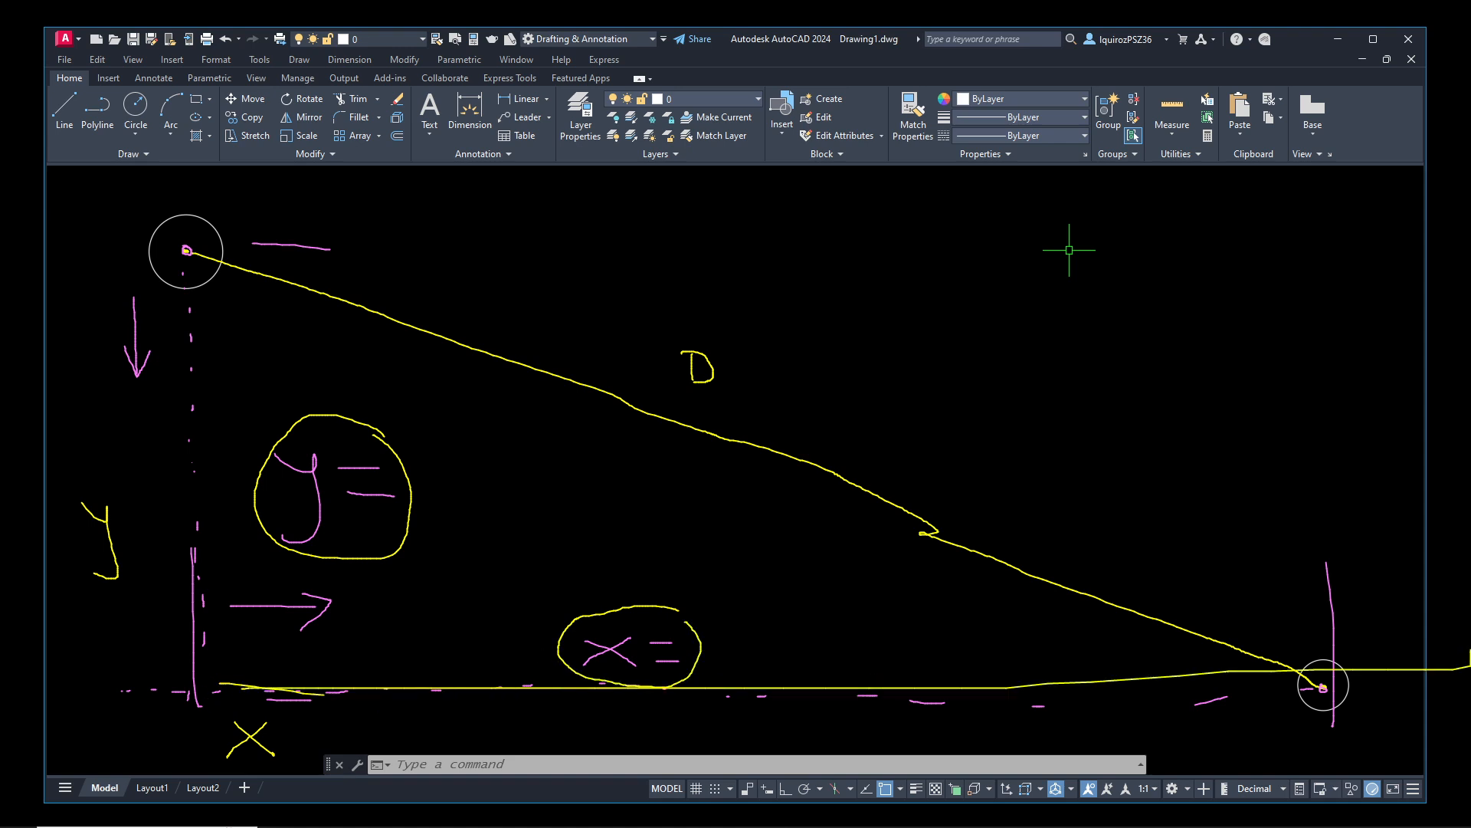
{"action": "left_click_drag", "start_coordinate": [202, 281], "coordinate": [217, 699]}
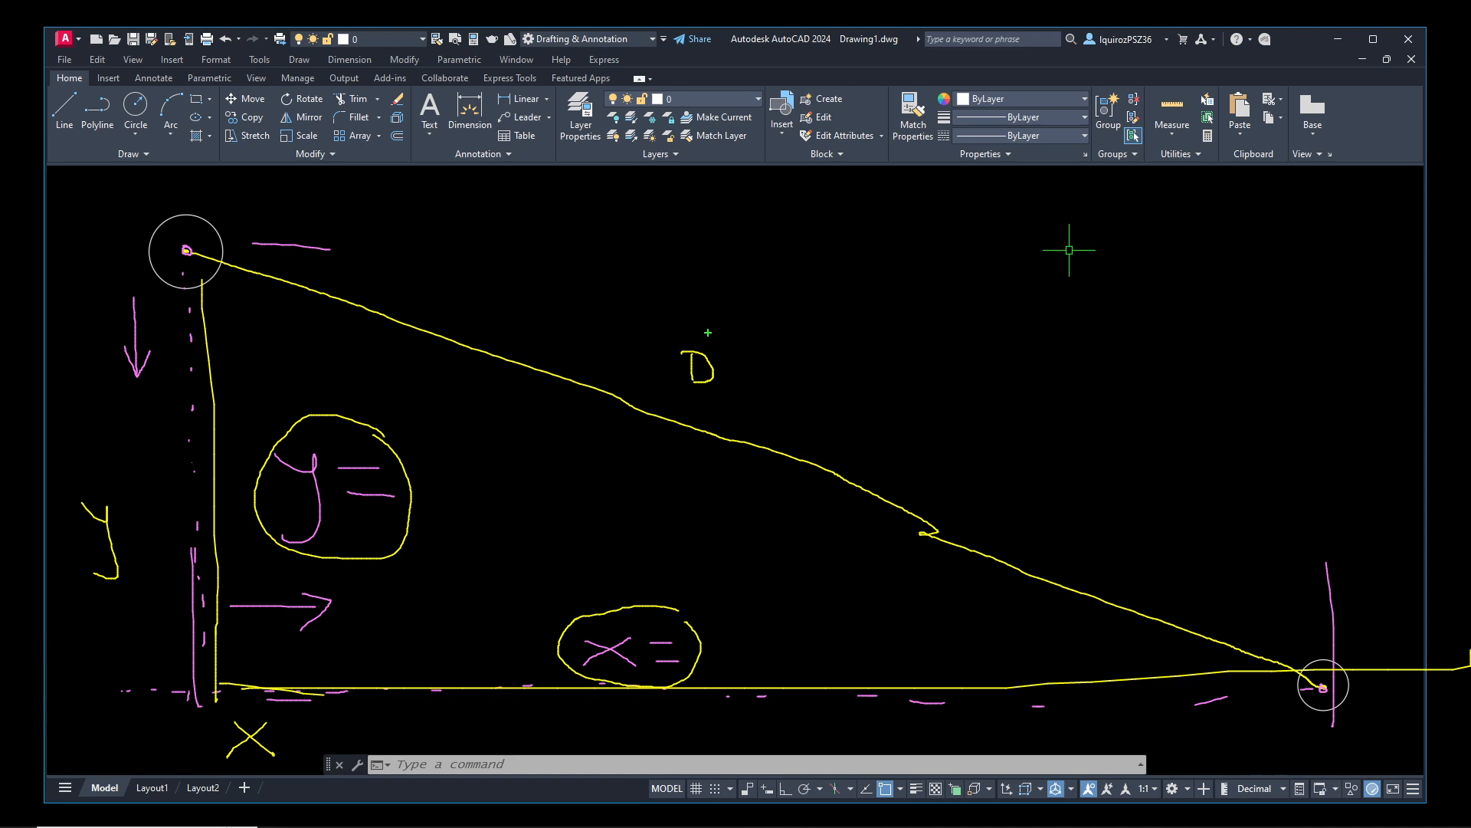
{"action": "mouse_move", "coordinate": [709, 328]}
{"action": "left_mouse_down"}
{"action": "mouse_move", "coordinate": [669, 331]}
{"action": "mouse_move", "coordinate": [737, 368]}
{"action": "left_mouse_up"}
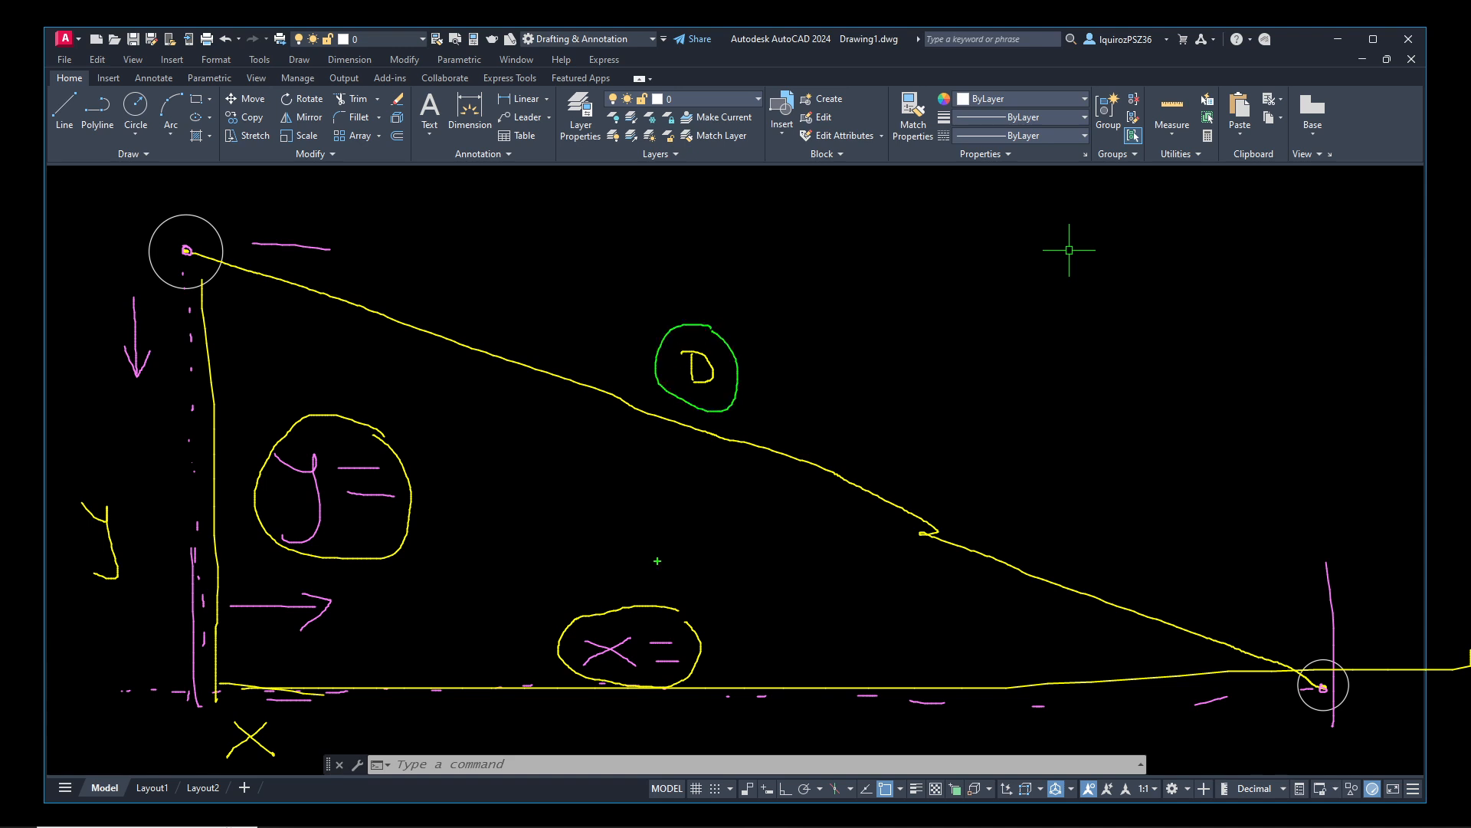
{"action": "mouse_move", "coordinate": [638, 529]}
{"action": "left_mouse_down"}
{"action": "mouse_move", "coordinate": [638, 595]}
{"action": "mouse_move", "coordinate": [644, 571]}
{"action": "left_mouse_up"}
{"action": "mouse_move", "coordinate": [310, 352]}
{"action": "left_mouse_down"}
{"action": "mouse_move", "coordinate": [305, 400]}
{"action": "mouse_move", "coordinate": [317, 381]}
{"action": "left_mouse_up"}
{"action": "mouse_move", "coordinate": [1387, 646]}
{"action": "left_mouse_down"}
{"action": "mouse_move", "coordinate": [1396, 668]}
{"action": "mouse_move", "coordinate": [1302, 623]}
{"action": "mouse_move", "coordinate": [1231, 633]}
{"action": "mouse_move", "coordinate": [1249, 637]}
{"action": "left_mouse_up"}
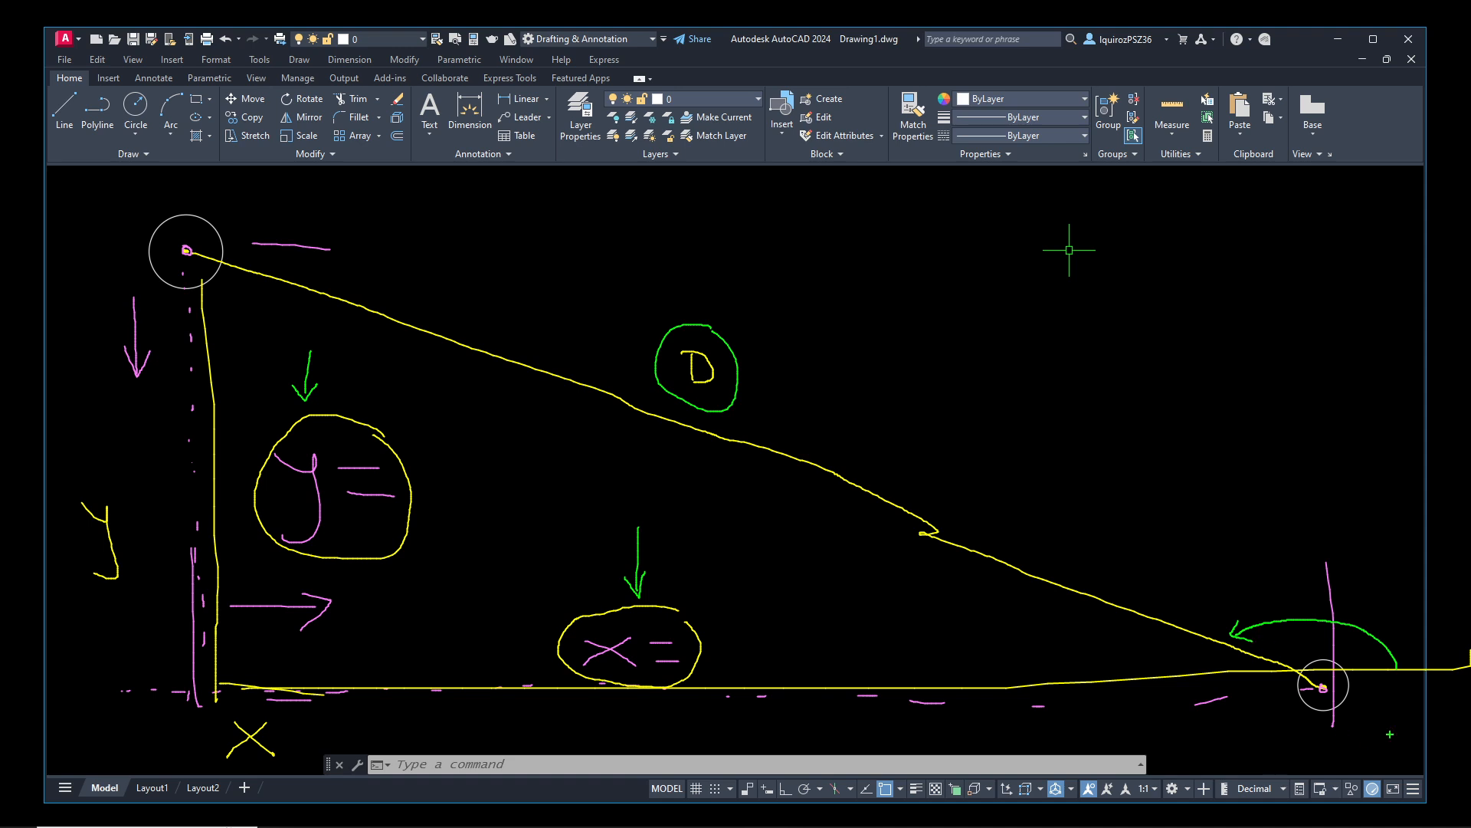
{"action": "mouse_move", "coordinate": [1400, 675]}
{"action": "left_mouse_down"}
{"action": "mouse_move", "coordinate": [1284, 755]}
{"action": "mouse_move", "coordinate": [1199, 677]}
{"action": "mouse_move", "coordinate": [1189, 647]}
{"action": "mouse_move", "coordinate": [1216, 652]}
{"action": "left_mouse_up"}
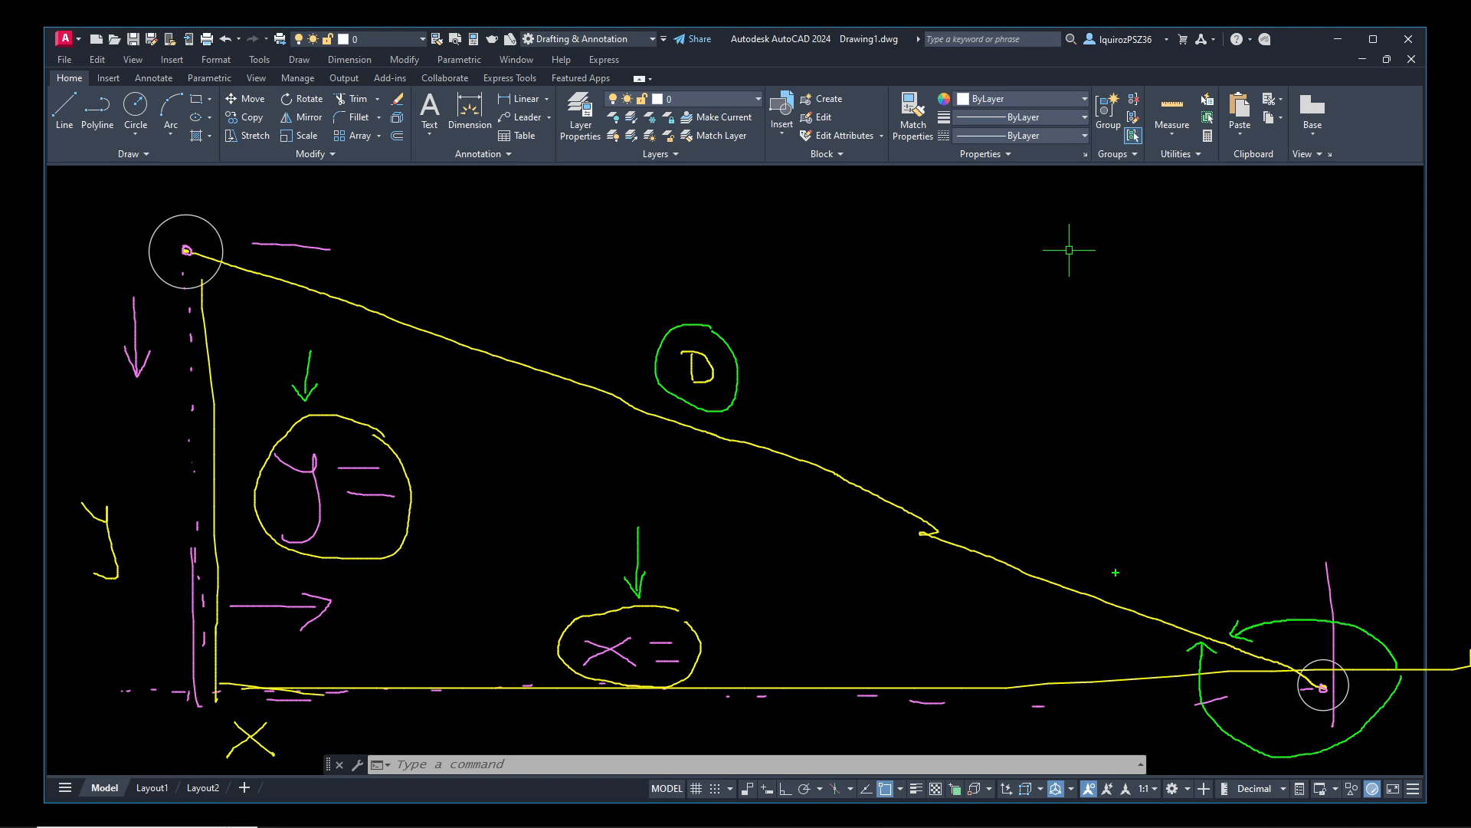
{"action": "key", "text": "Escape"}
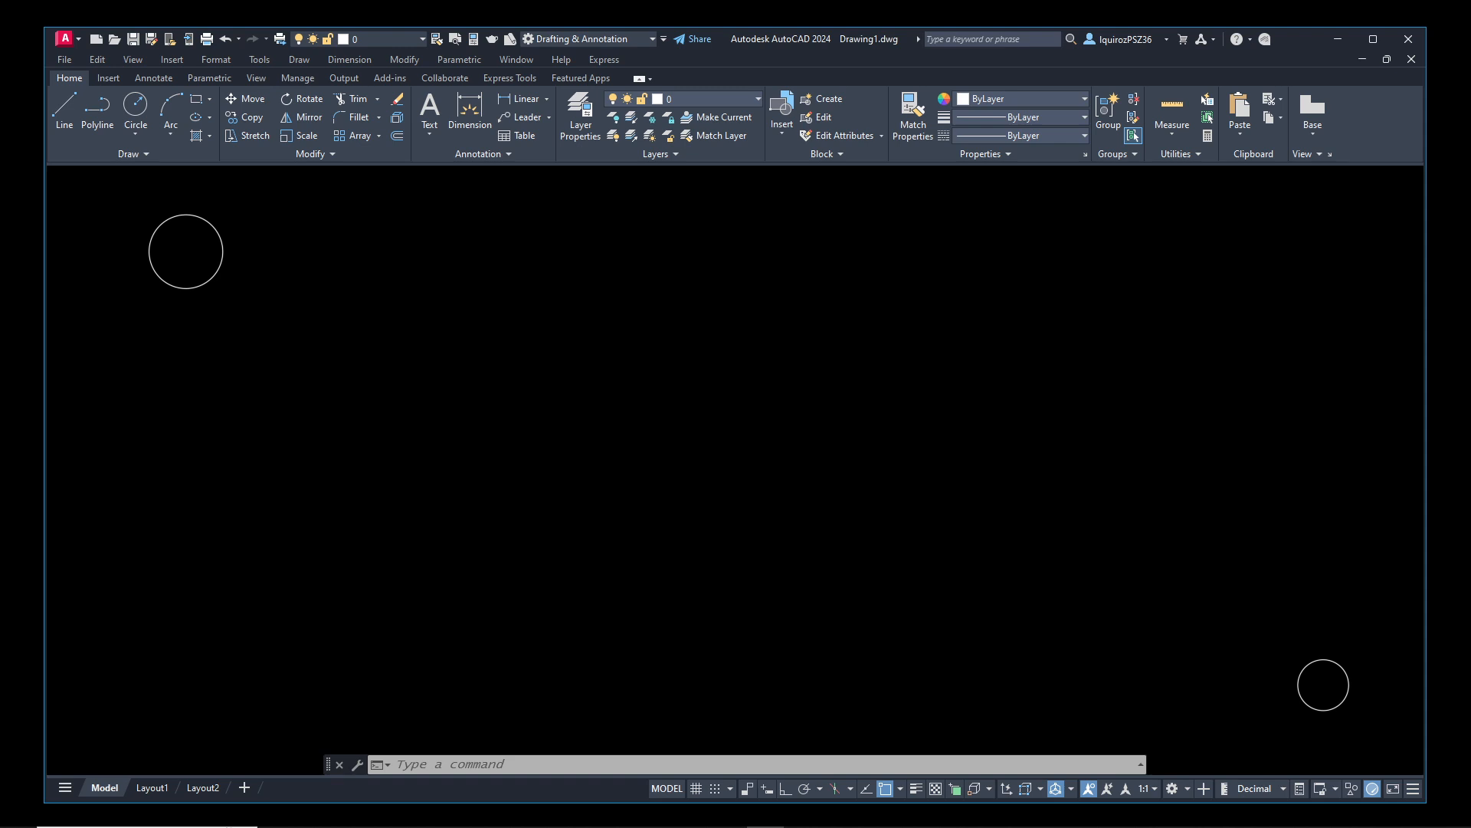
- Draw a line from the bottom quadrant of the larger circle to the bottom quadrant of the smaller circle
{"action": "left_click", "coordinate": [340, 338]}
{"action": "left_click", "coordinate": [302, 396]}
{"action": "type", "text": "l"}
{"action": "key", "text": "Return"}
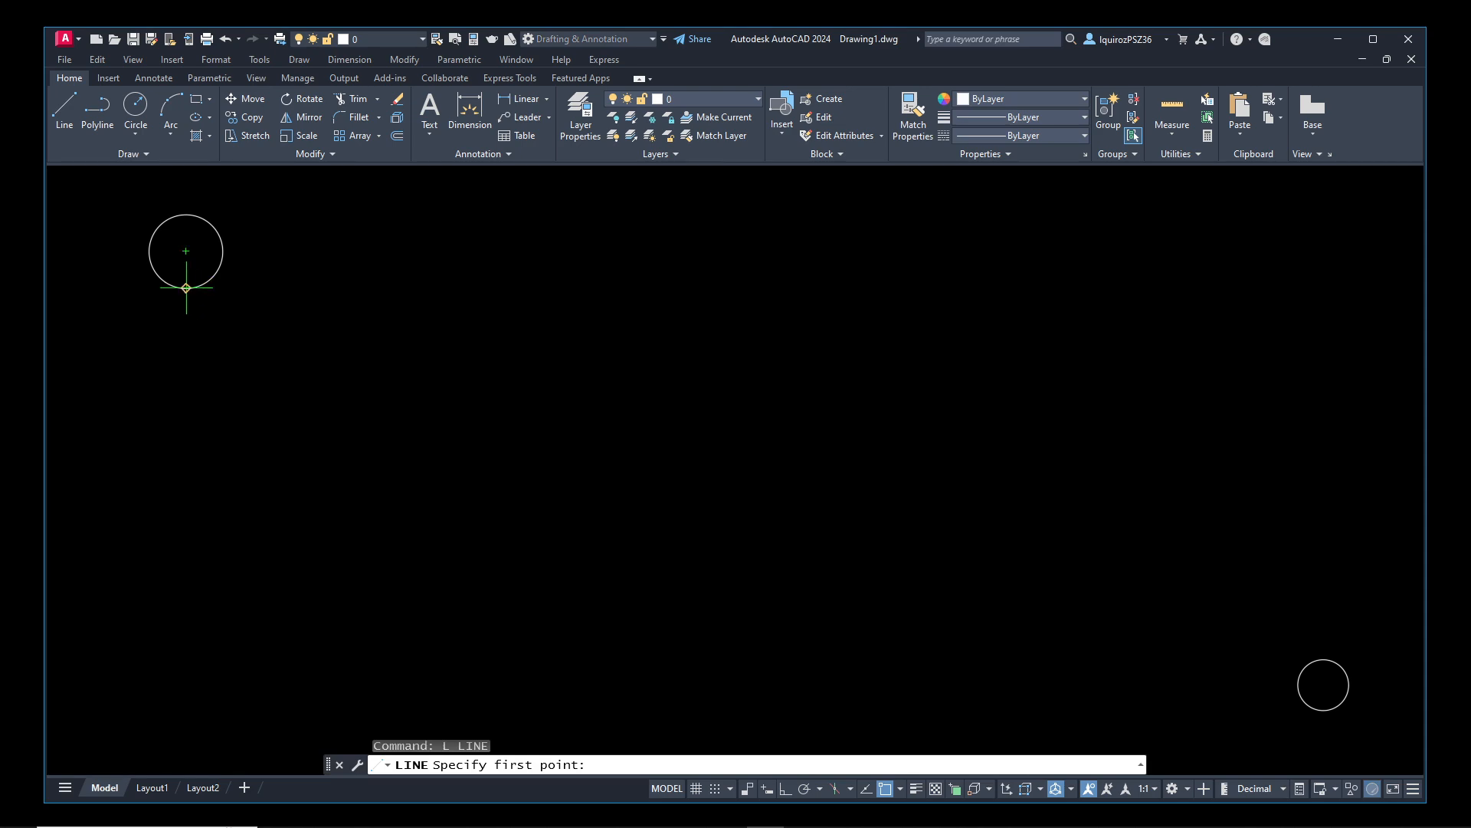
{"action": "left_click", "coordinate": [186, 288]}
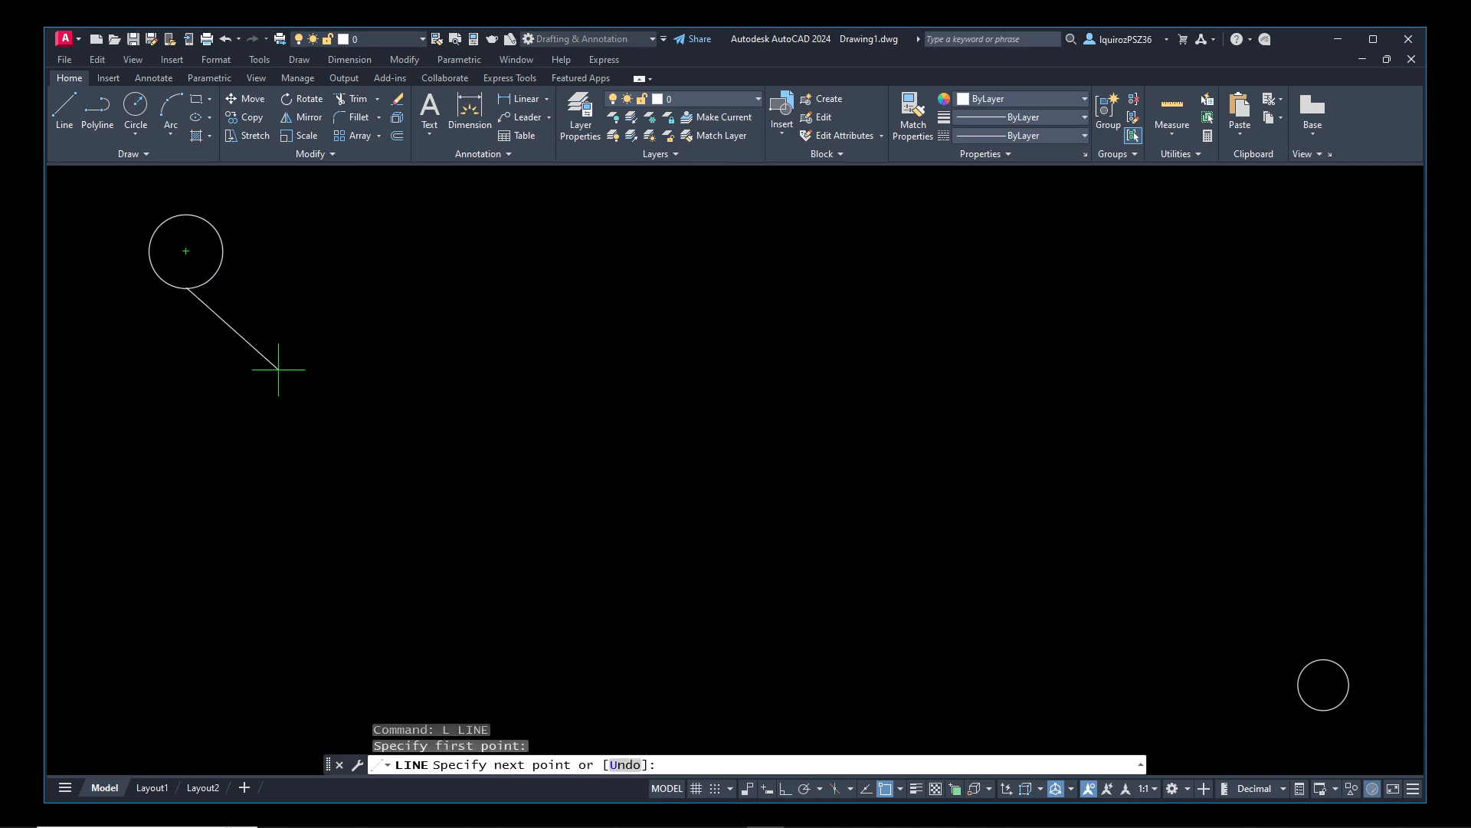
{"action": "left_click", "coordinate": [1323, 710]}
{"action": "right_click", "coordinate": [1323, 710]}
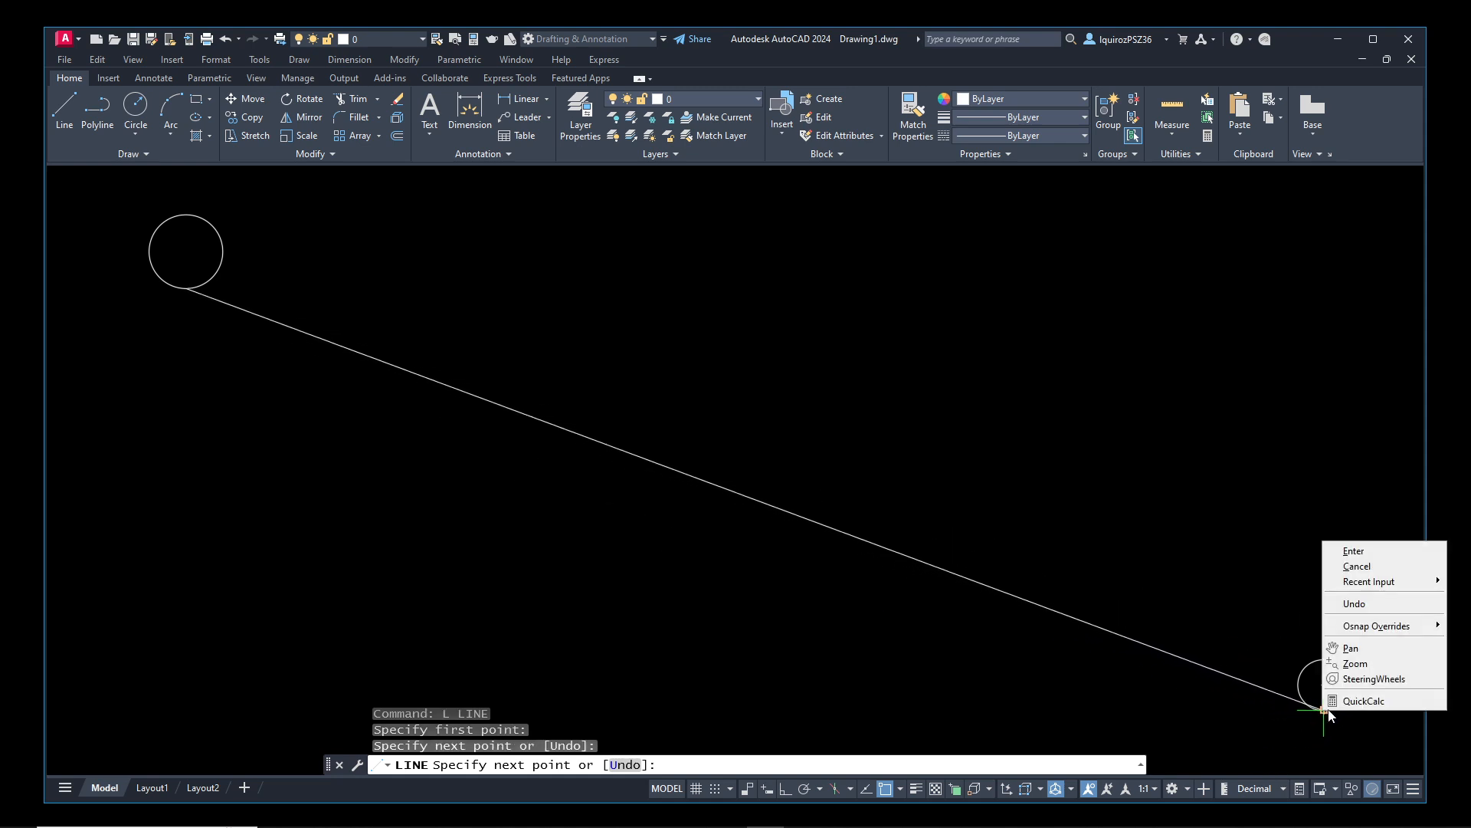
{"action": "left_click", "coordinate": [1353, 550]}
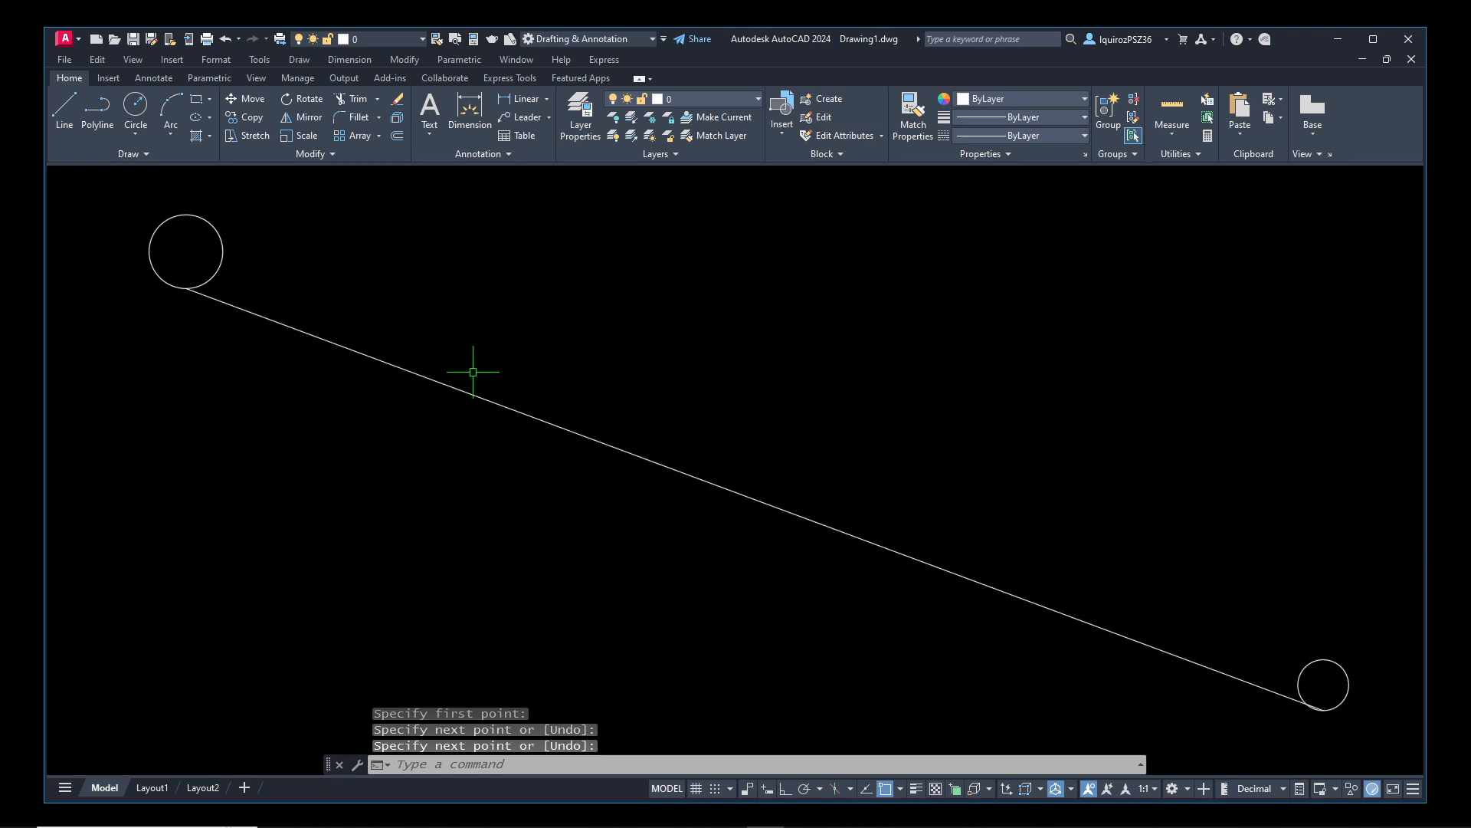
- Measure the distance between the two endpoints of the line with the DIST command
{"action": "mouse_move", "coordinate": [612, 444]}
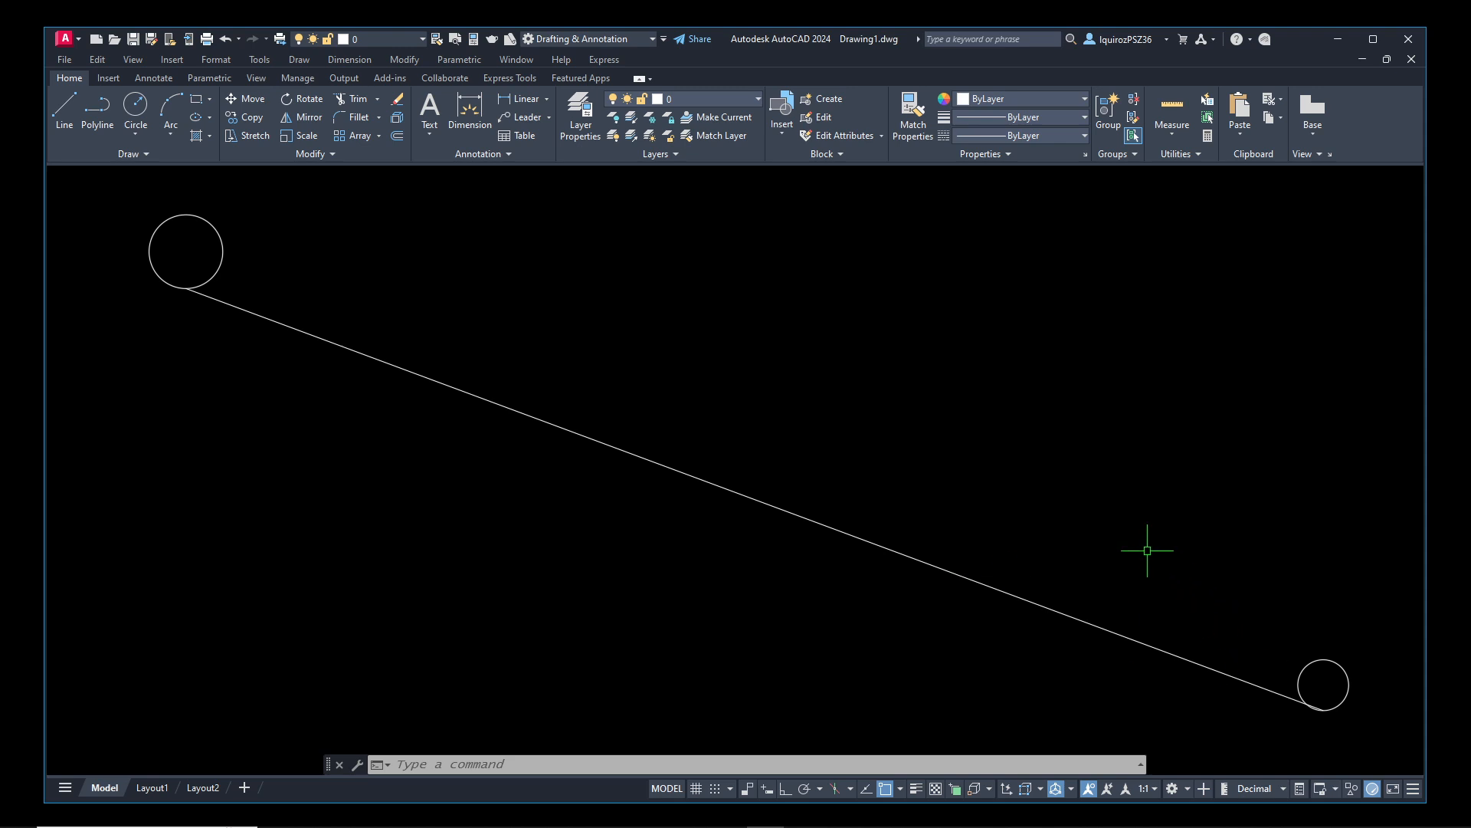
{"action": "type", "text": "LIS"}
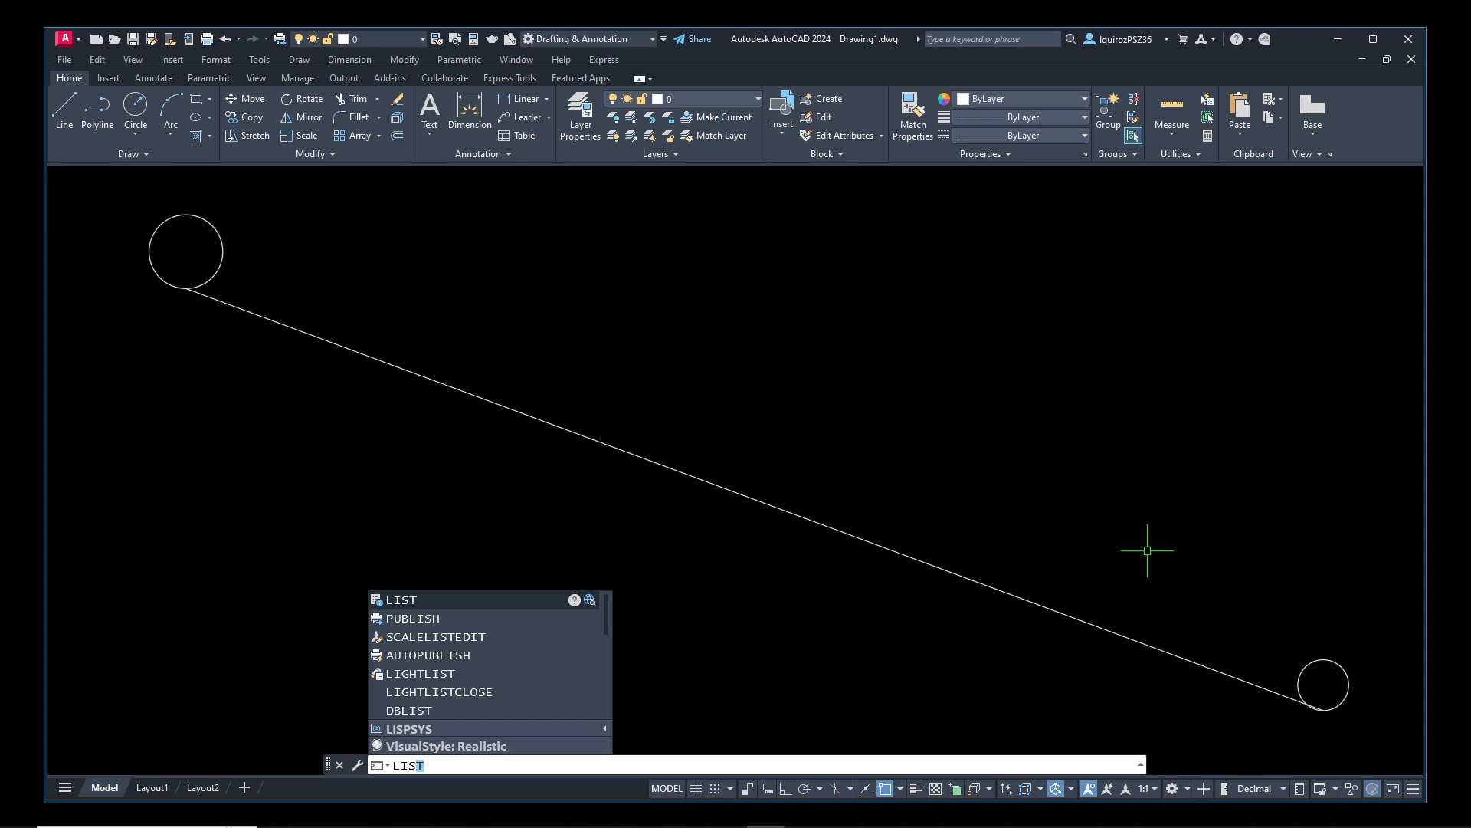
{"action": "key", "text": "Escape"}
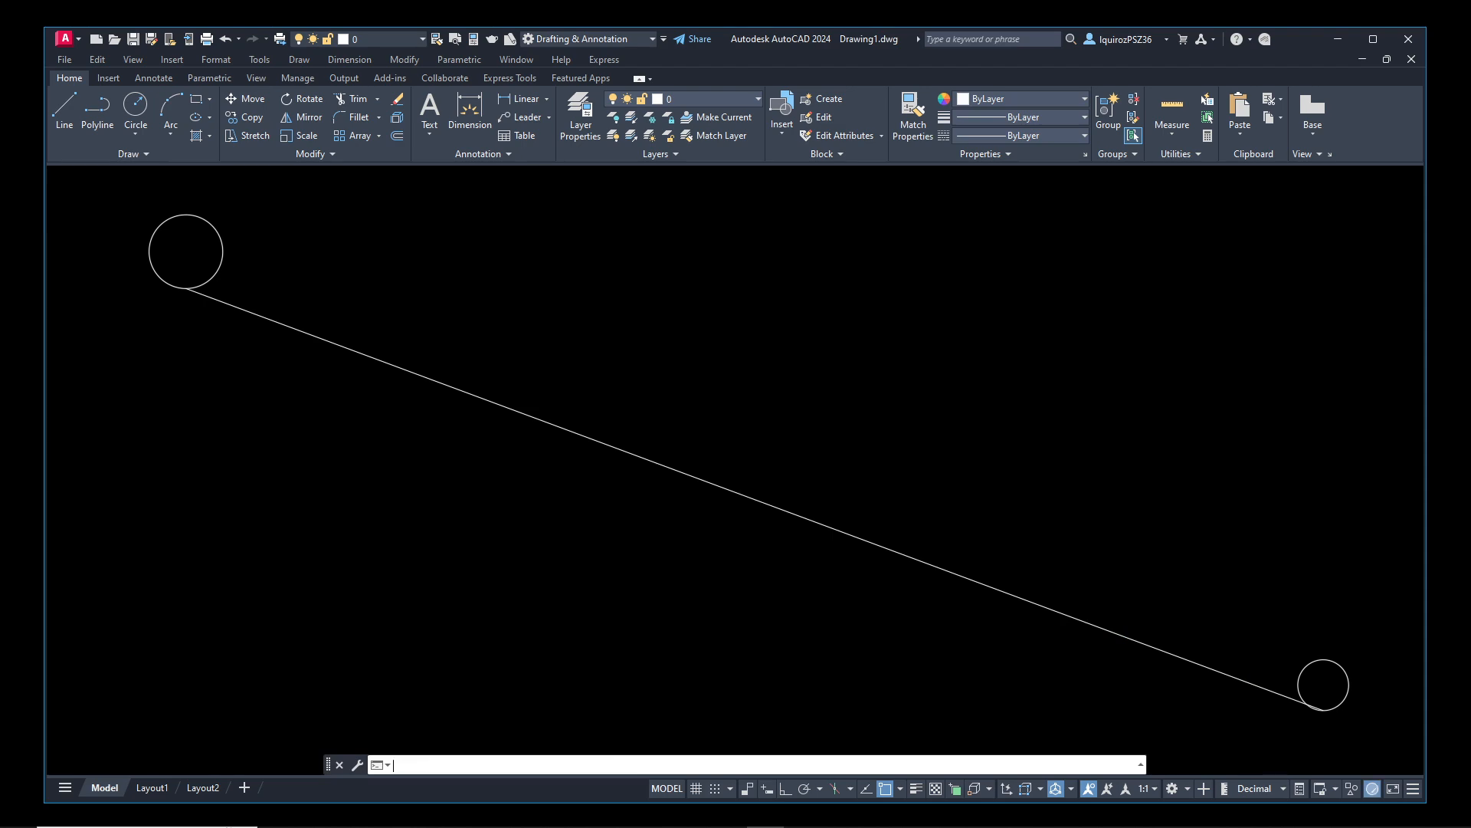
{"action": "type", "text": "dist"}
{"action": "key", "text": "Return"}
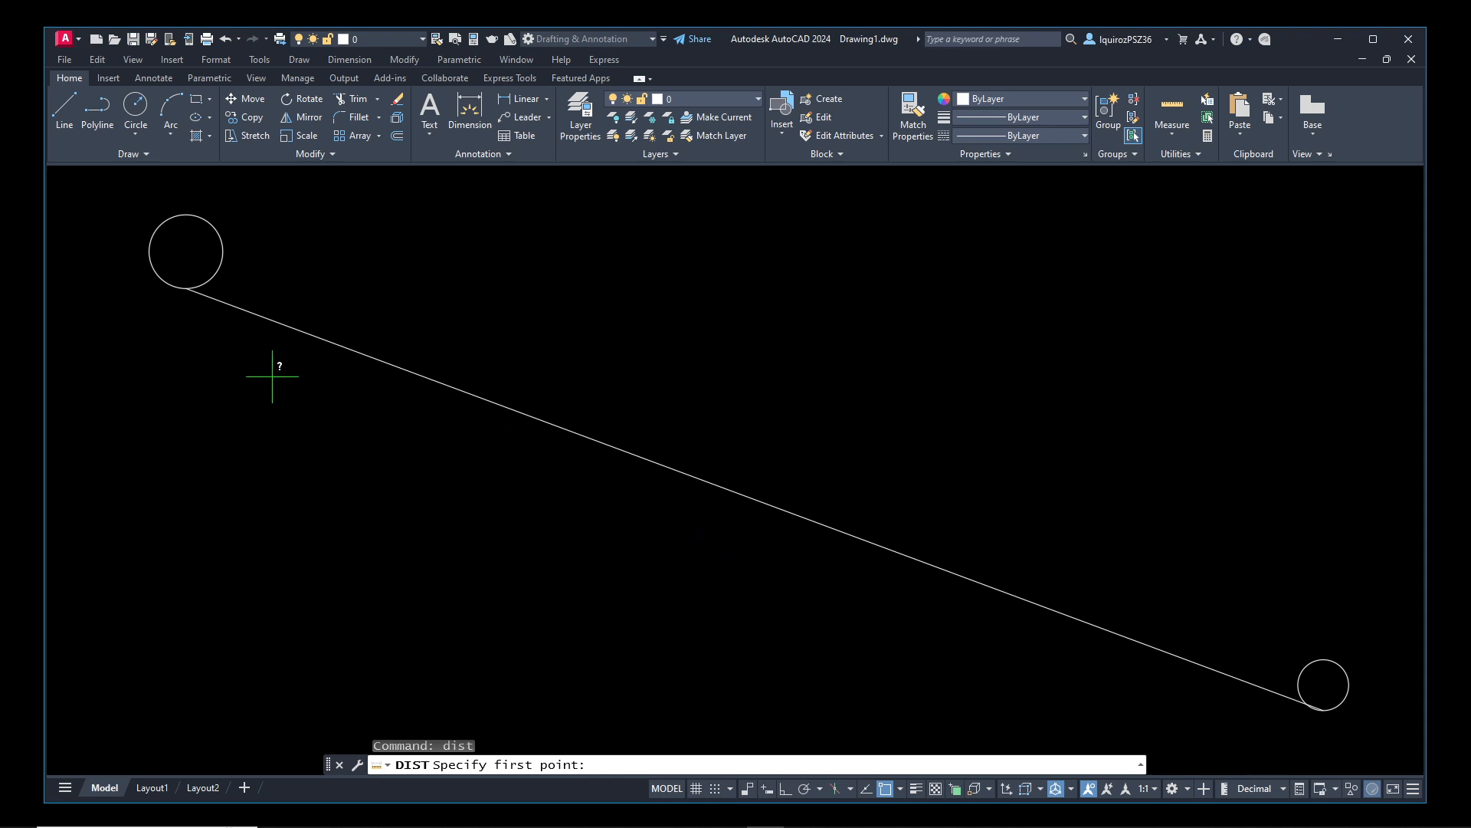
{"action": "left_click", "coordinate": [187, 288]}
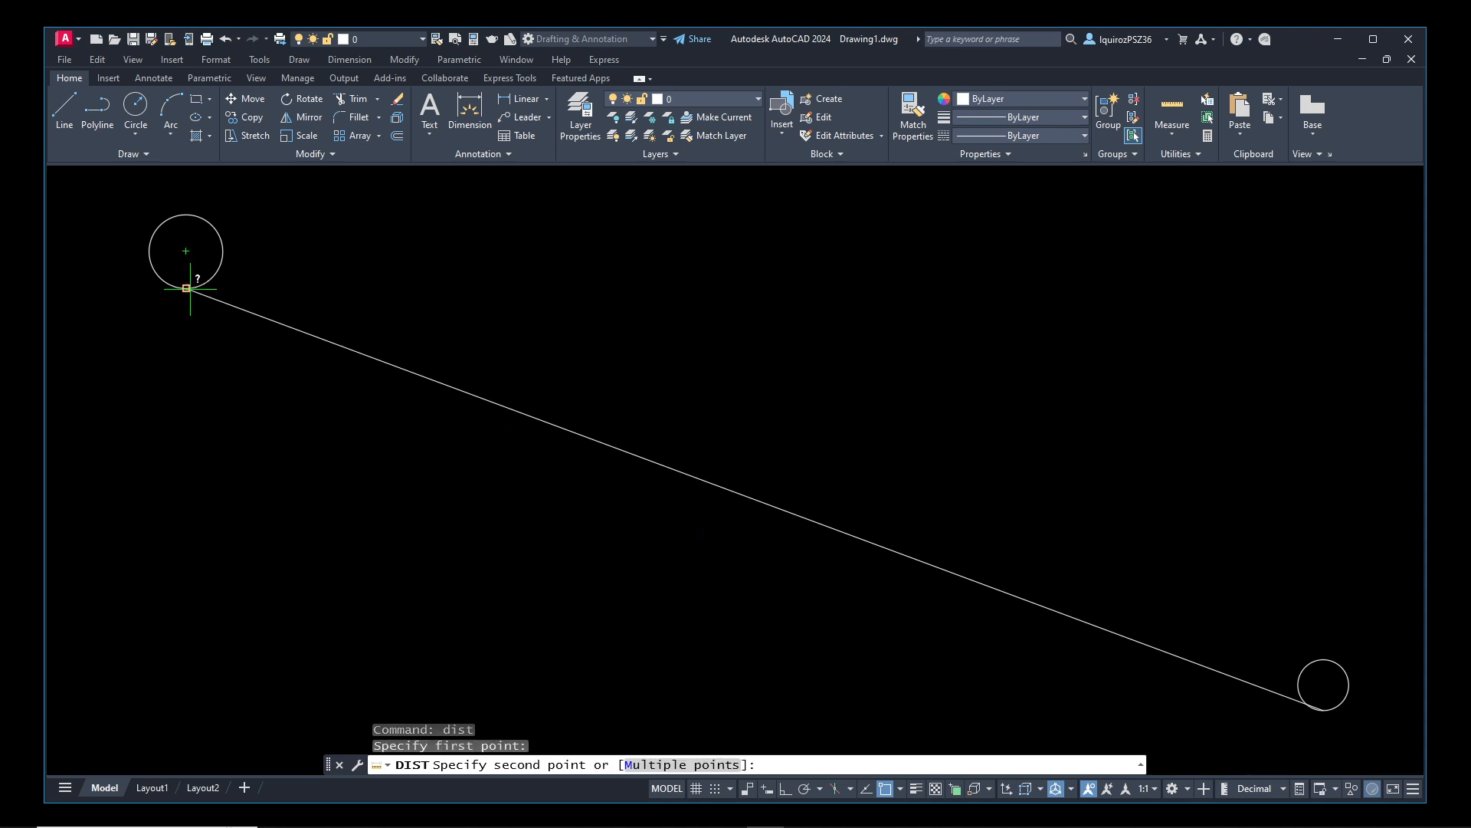
{"action": "left_click", "coordinate": [1322, 709]}
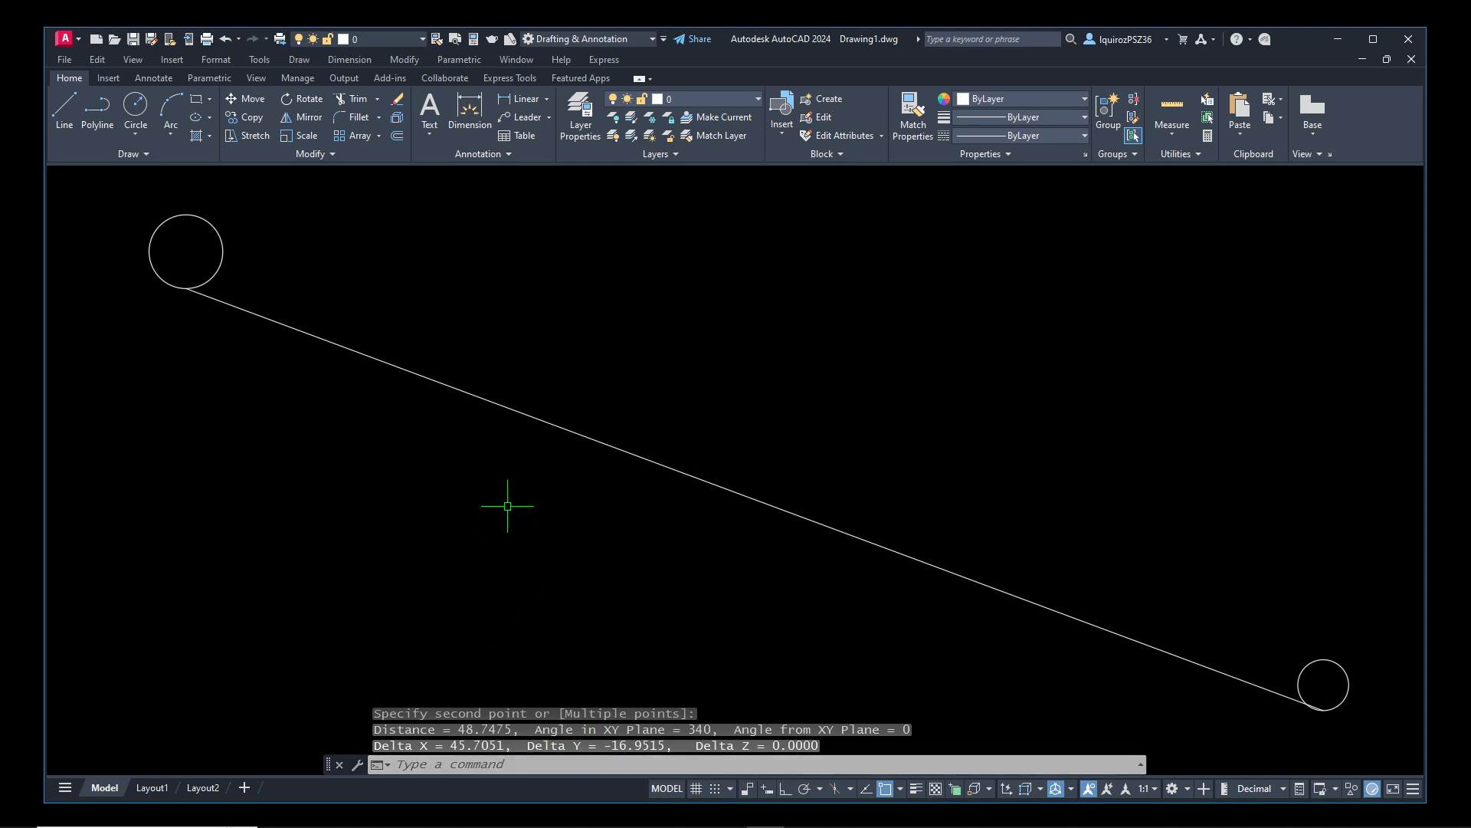
- List the line's properties with the LIST command and examine its length, X and Y deltas, layer, space and handle
{"action": "type", "text": "LIST"}
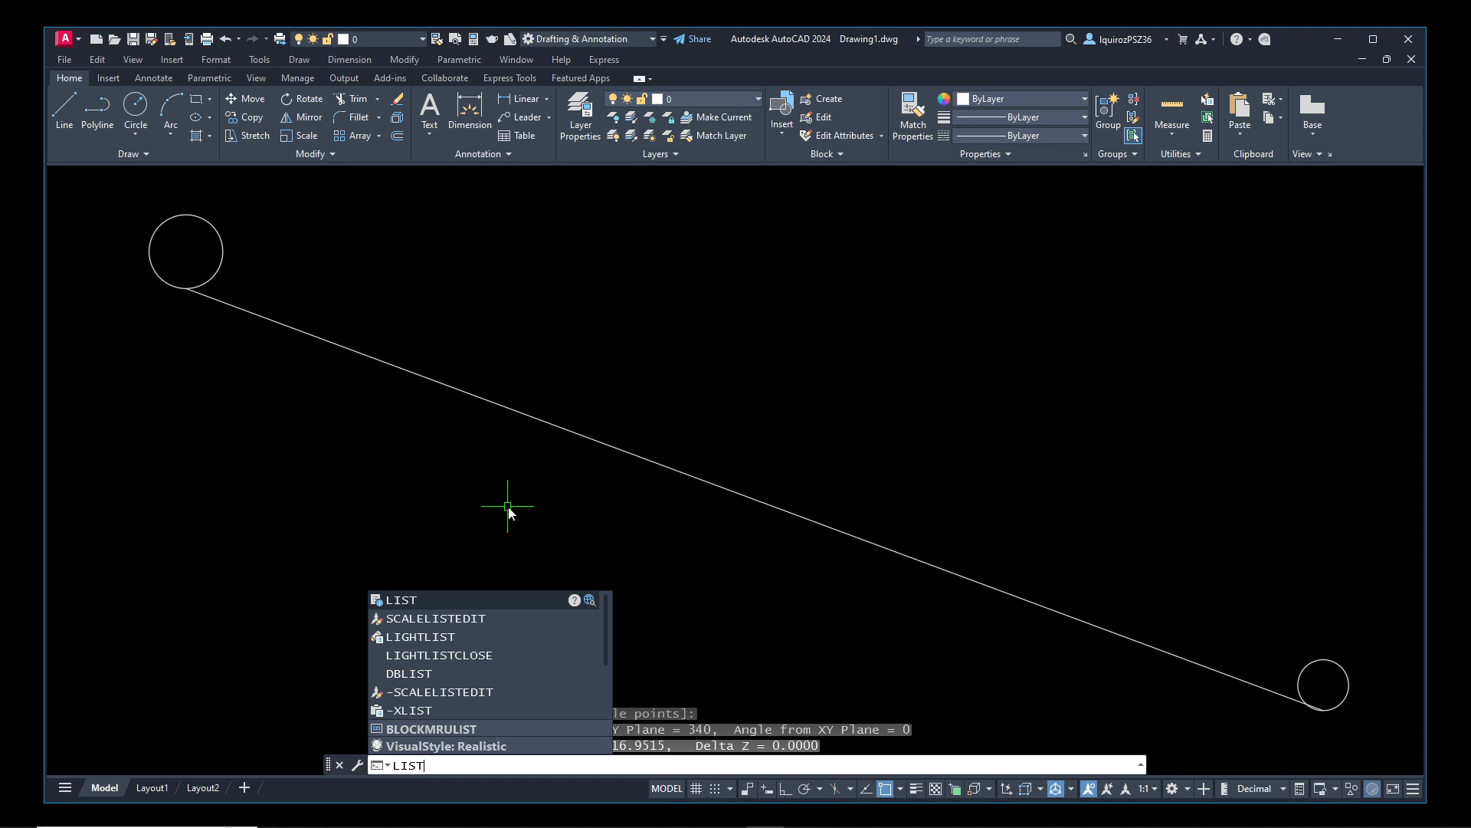
{"action": "key", "text": "Return"}
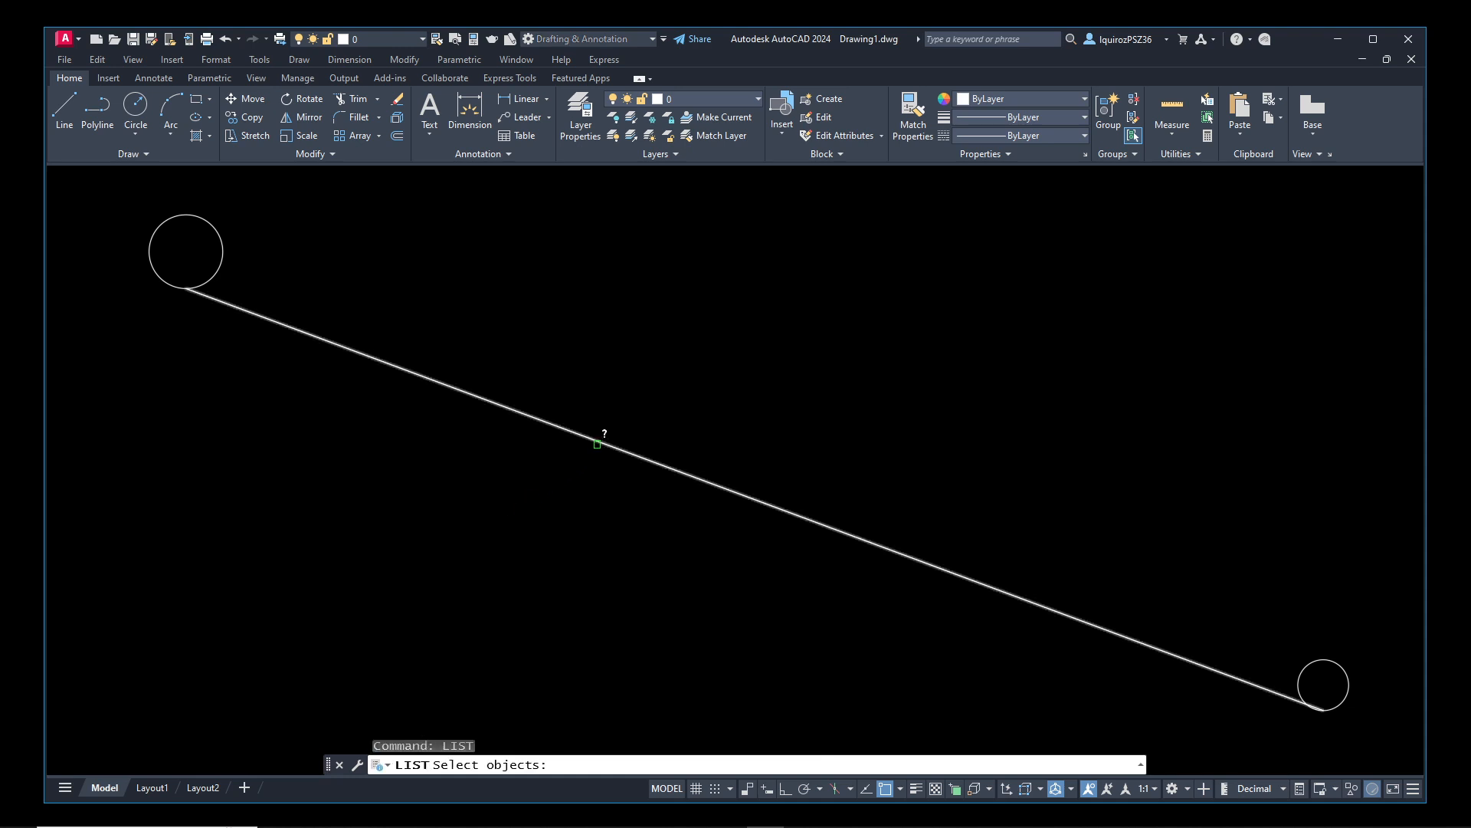
{"action": "left_click", "coordinate": [598, 442]}
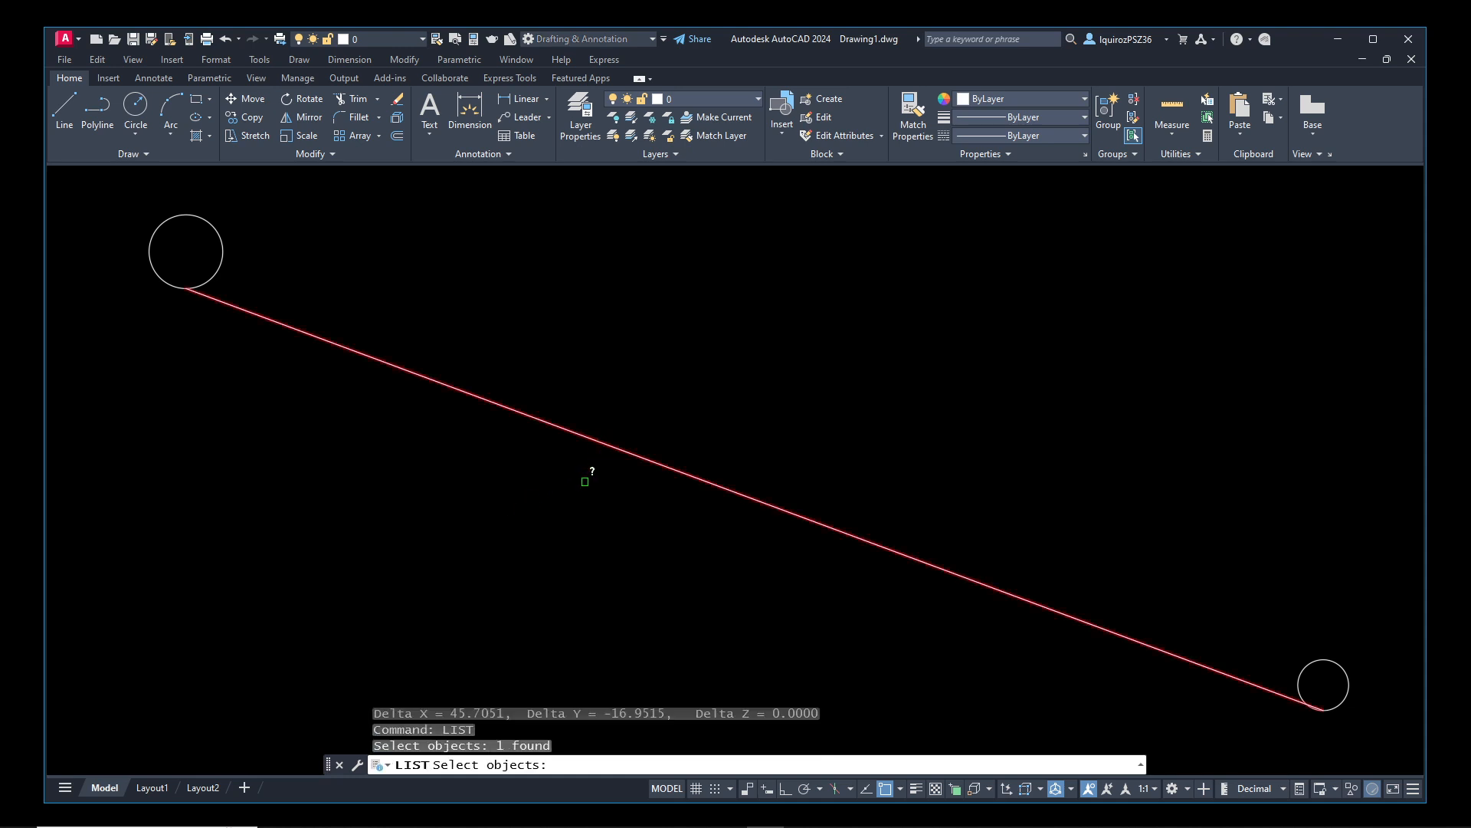
{"action": "key", "text": "Return"}
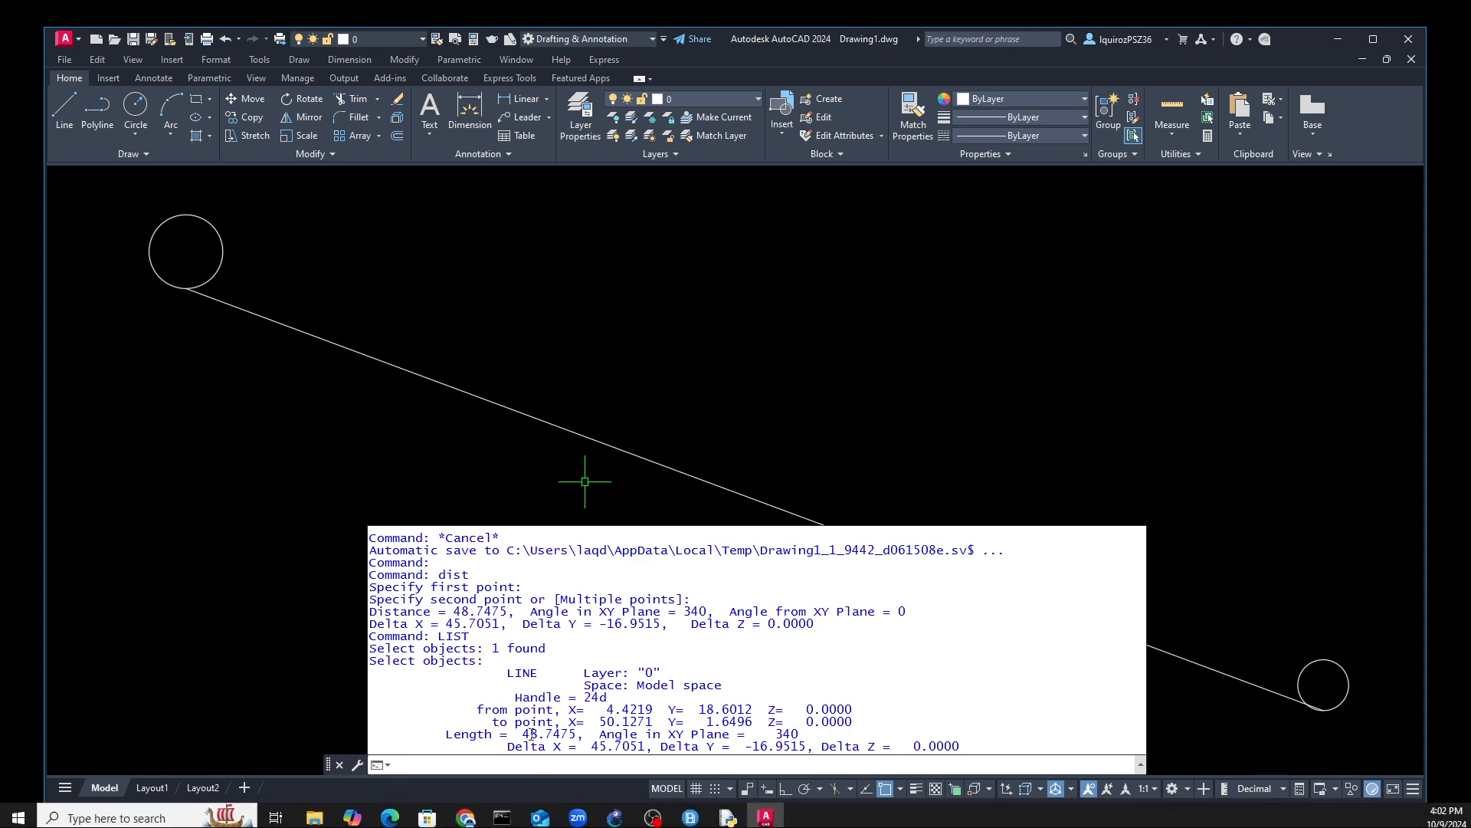
{"action": "left_click_drag", "start_coordinate": [522, 733], "coordinate": [607, 746]}
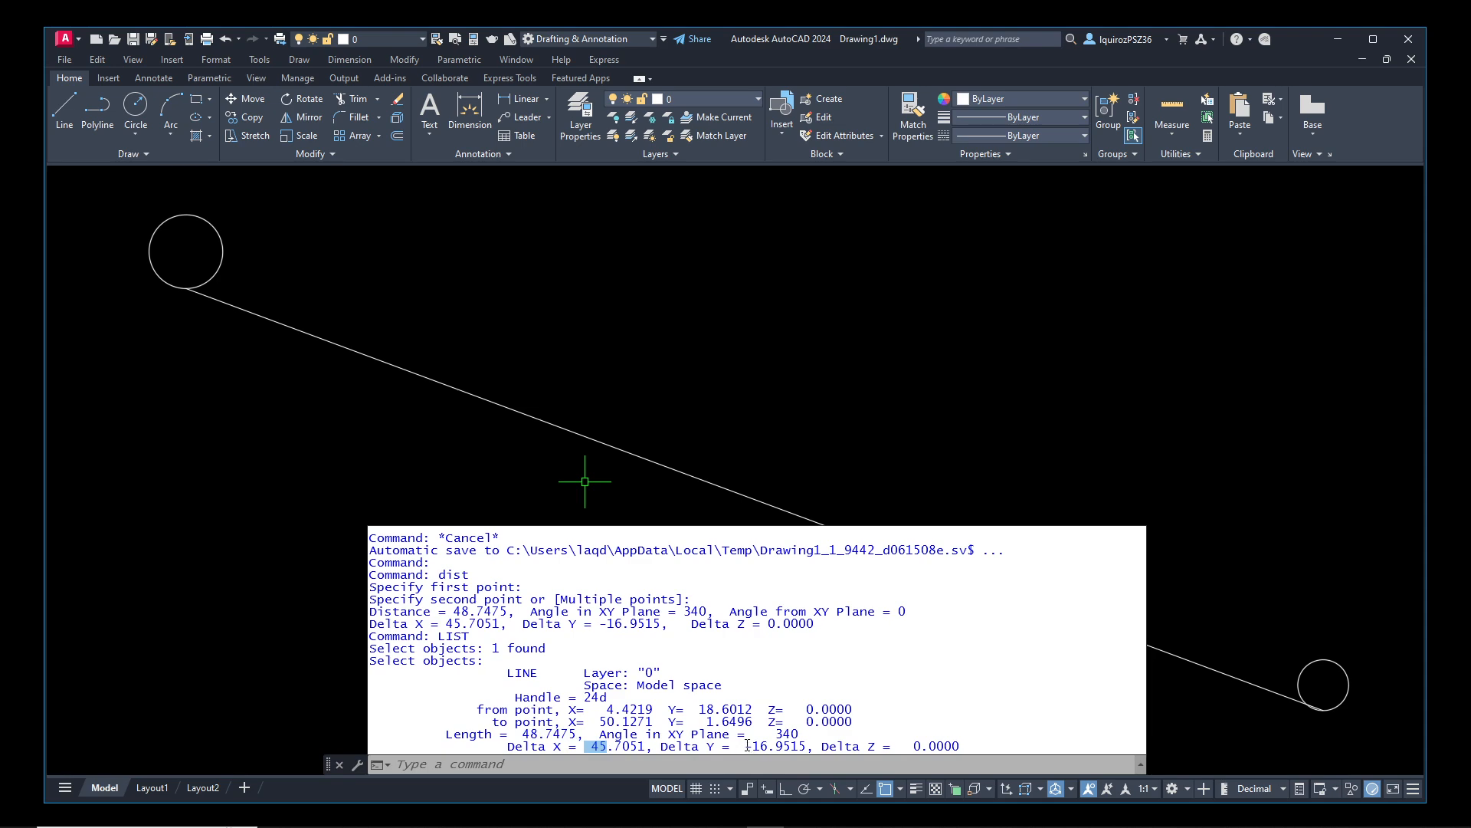
{"action": "left_click_drag", "start_coordinate": [744, 745], "coordinate": [769, 745]}
{"action": "left_click_drag", "start_coordinate": [578, 675], "coordinate": [664, 672]}
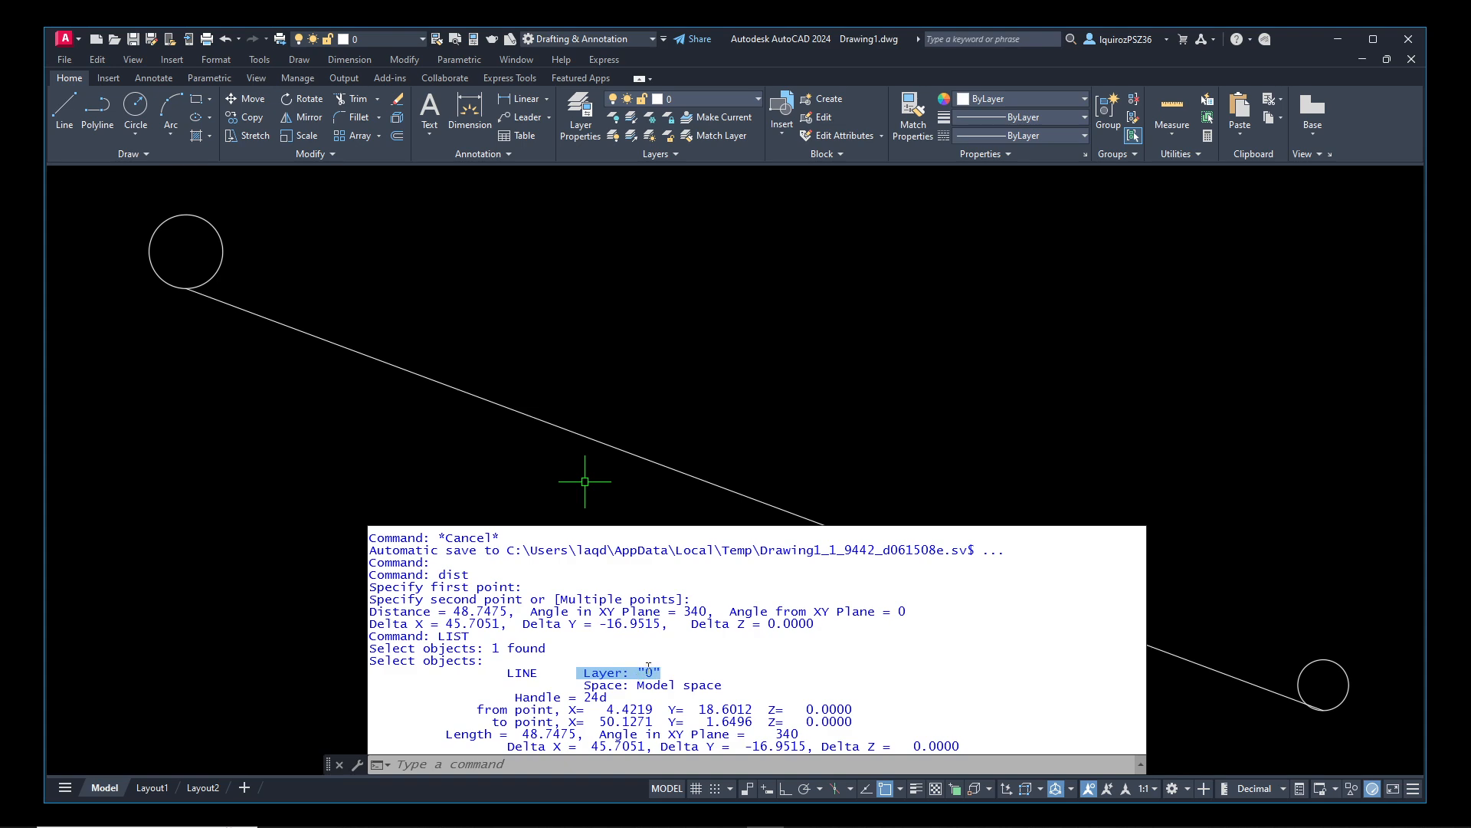
{"action": "left_click_drag", "start_coordinate": [637, 685], "coordinate": [722, 687]}
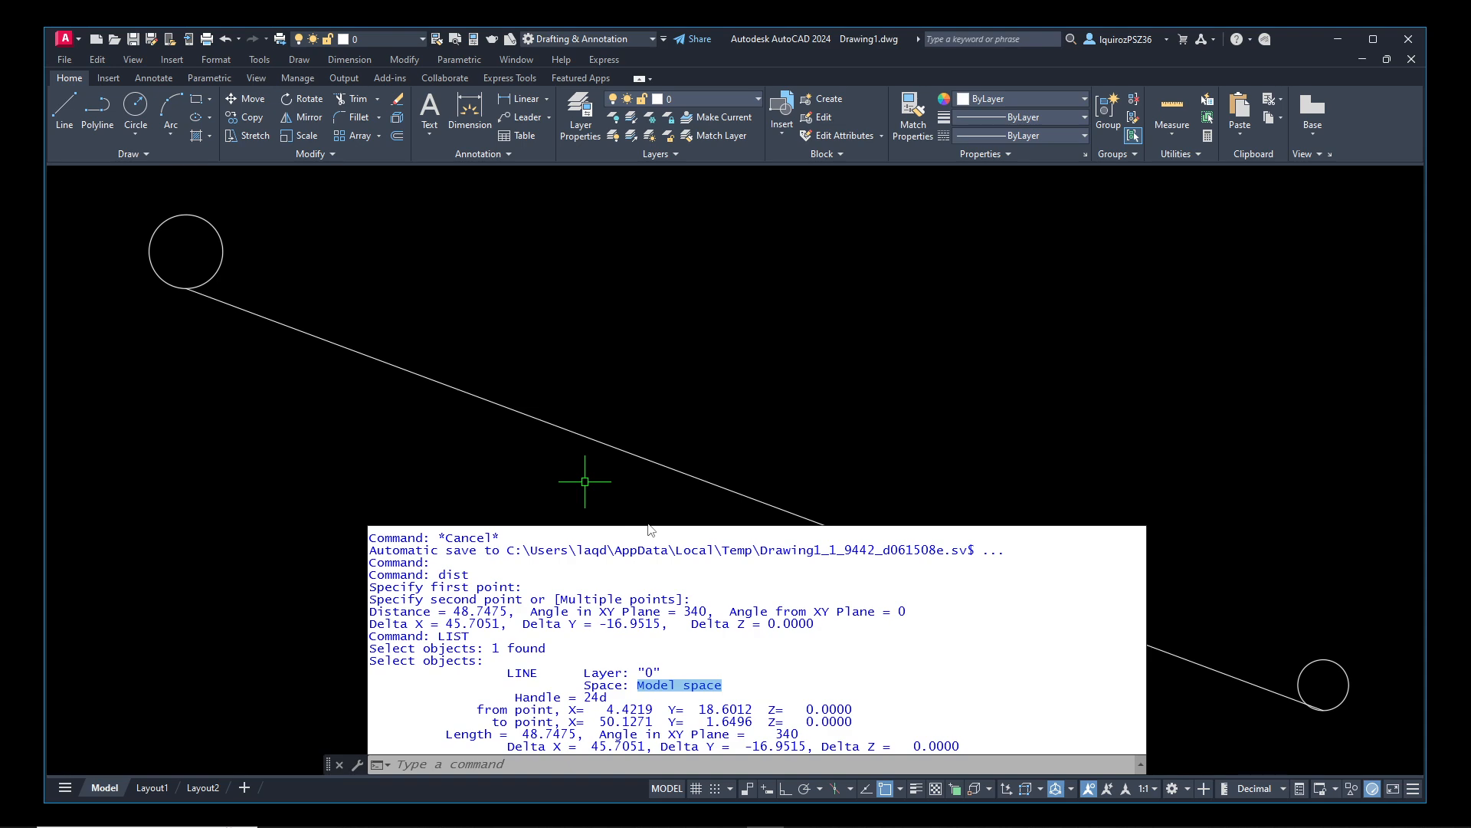
{"action": "left_click_drag", "start_coordinate": [515, 697], "coordinate": [609, 698]}
{"action": "left_click", "coordinate": [616, 692]}
- List the properties of the larger circle with the LIST command and examine the output in the command history
{"action": "left_click", "coordinate": [610, 360]}
{"action": "type", "text": "list"}
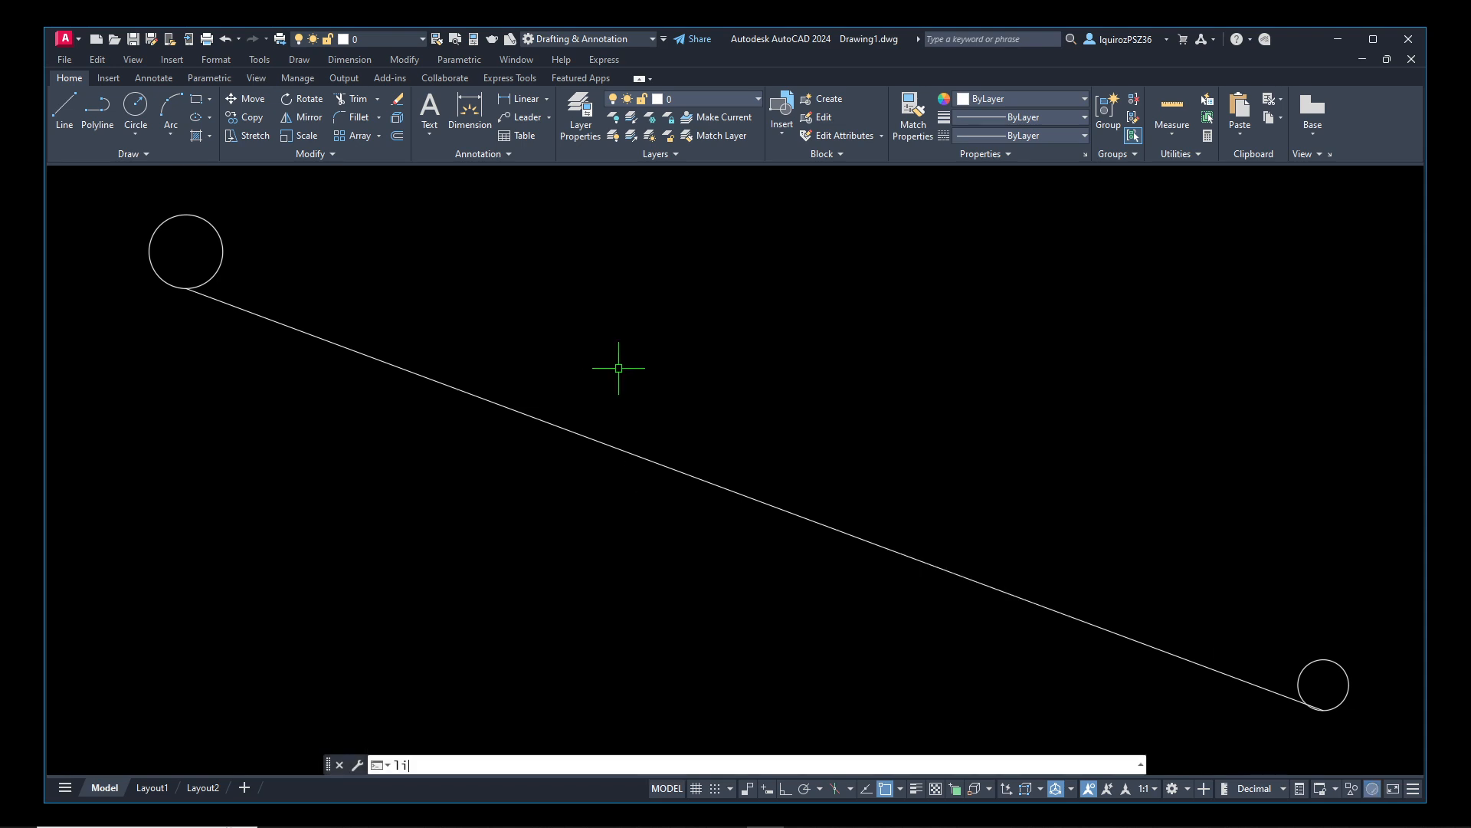
{"action": "key", "text": "Return"}
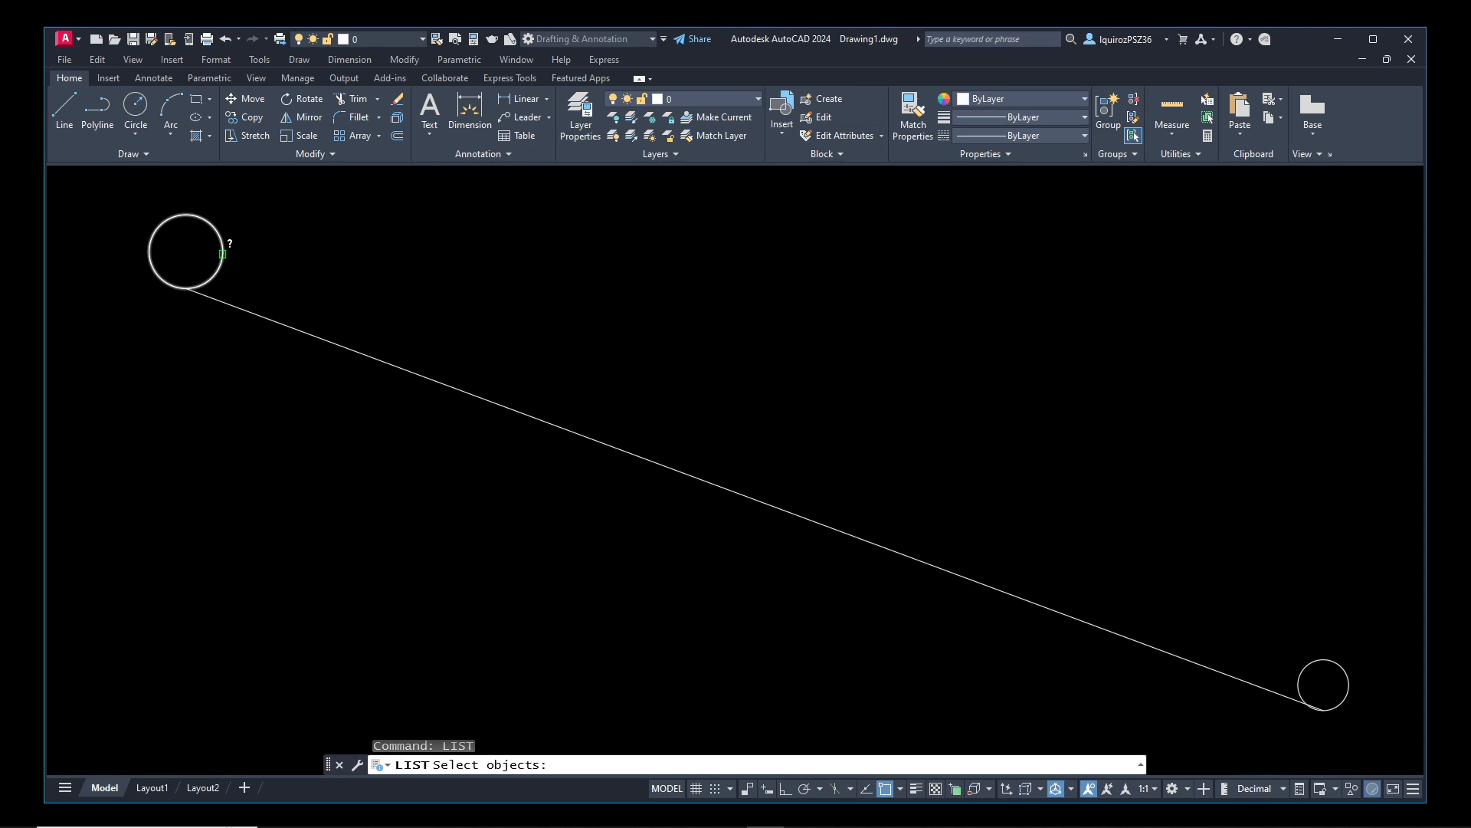
{"action": "left_click", "coordinate": [222, 253]}
{"action": "key", "text": "Return"}
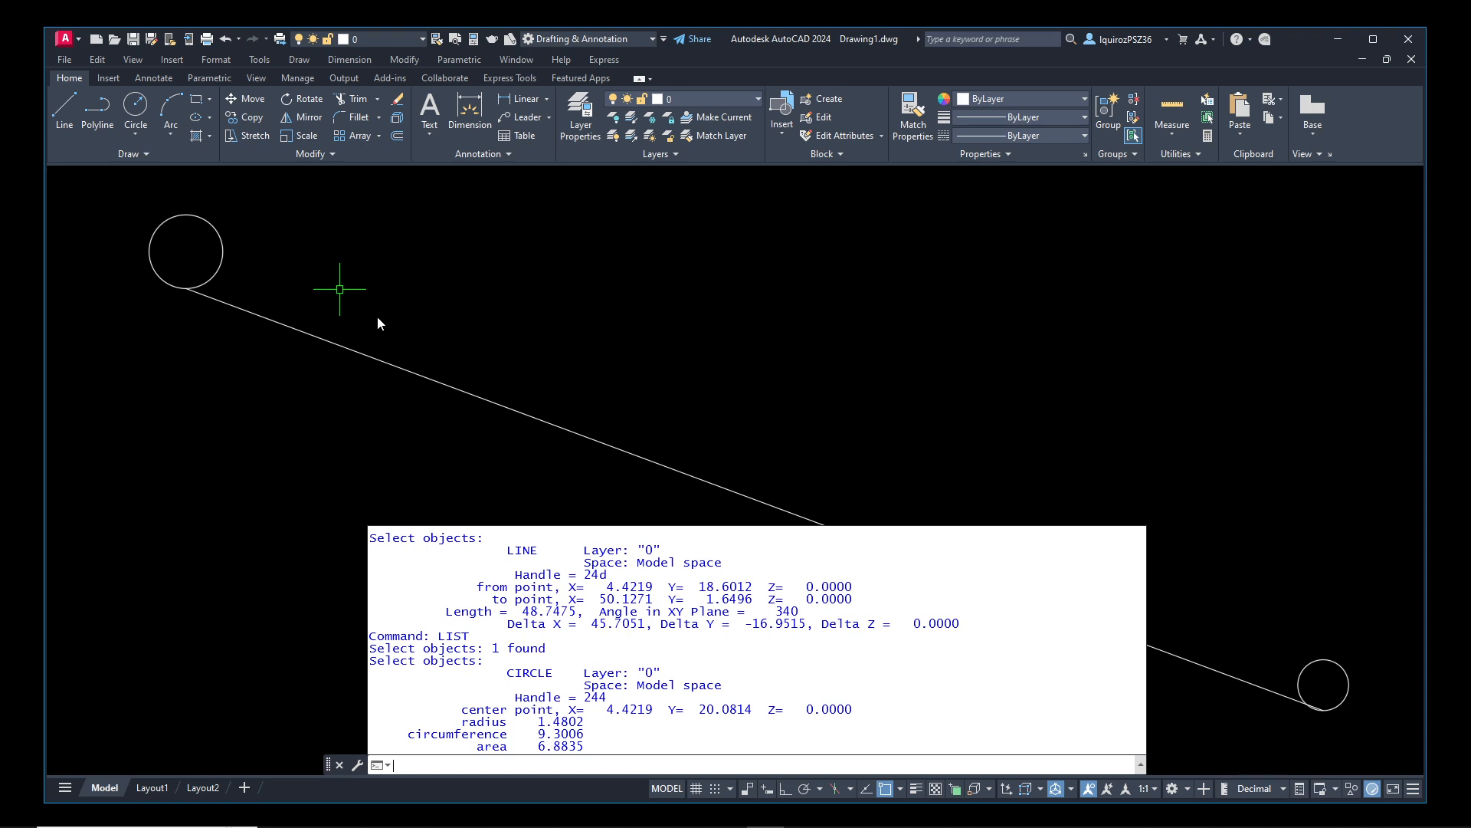
{"action": "left_click_drag", "start_coordinate": [439, 635], "coordinate": [476, 637]}
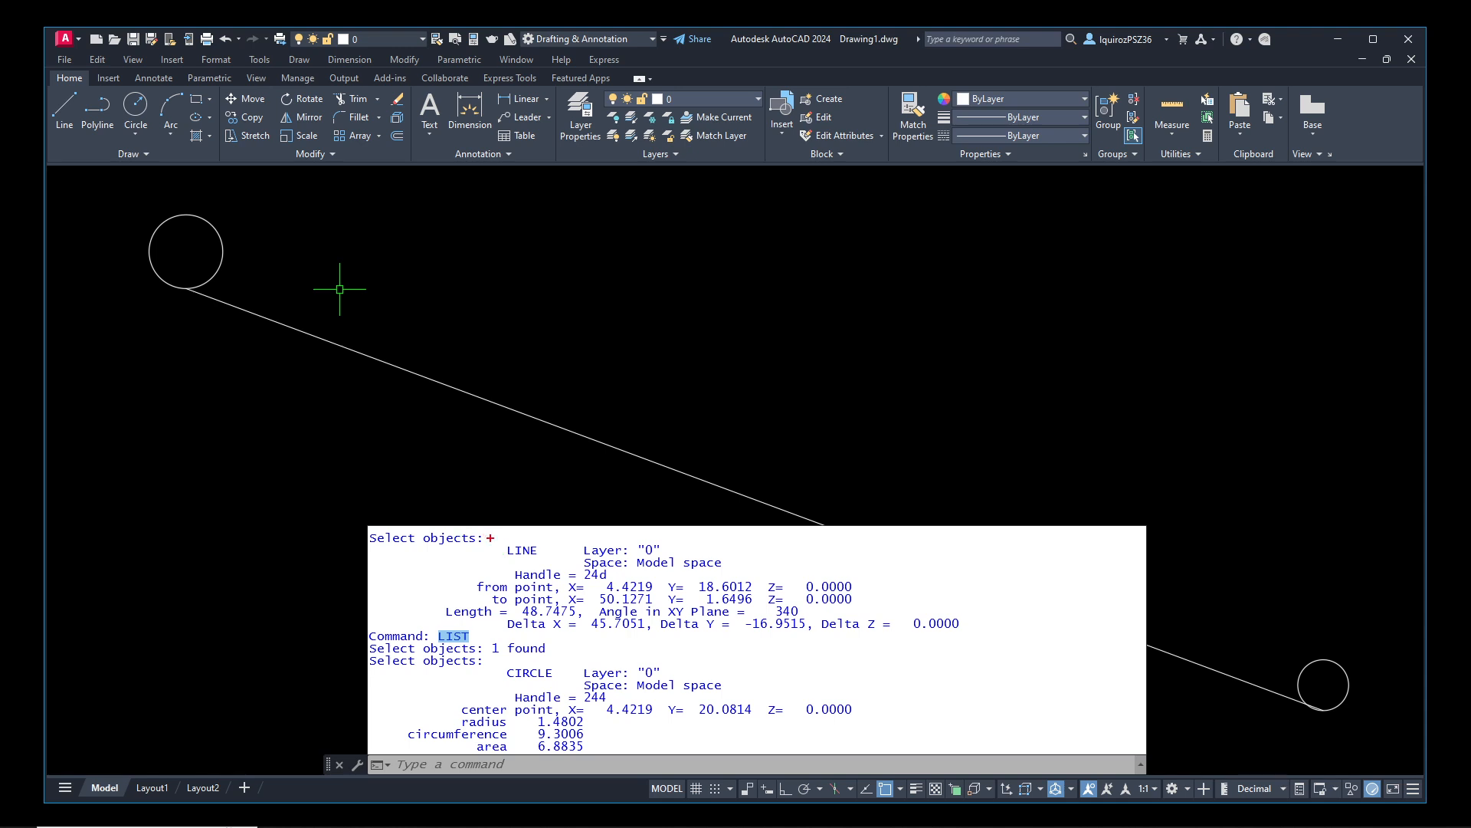
- Examine the larger circle's listed object type, layer, centre coordinates, radius, circumference and area, and close the command history
{"action": "left_click_drag", "start_coordinate": [502, 544], "coordinate": [542, 558]}
{"action": "left_click_drag", "start_coordinate": [504, 665], "coordinate": [556, 681]}
{"action": "left_click_drag", "start_coordinate": [580, 665], "coordinate": [663, 681]}
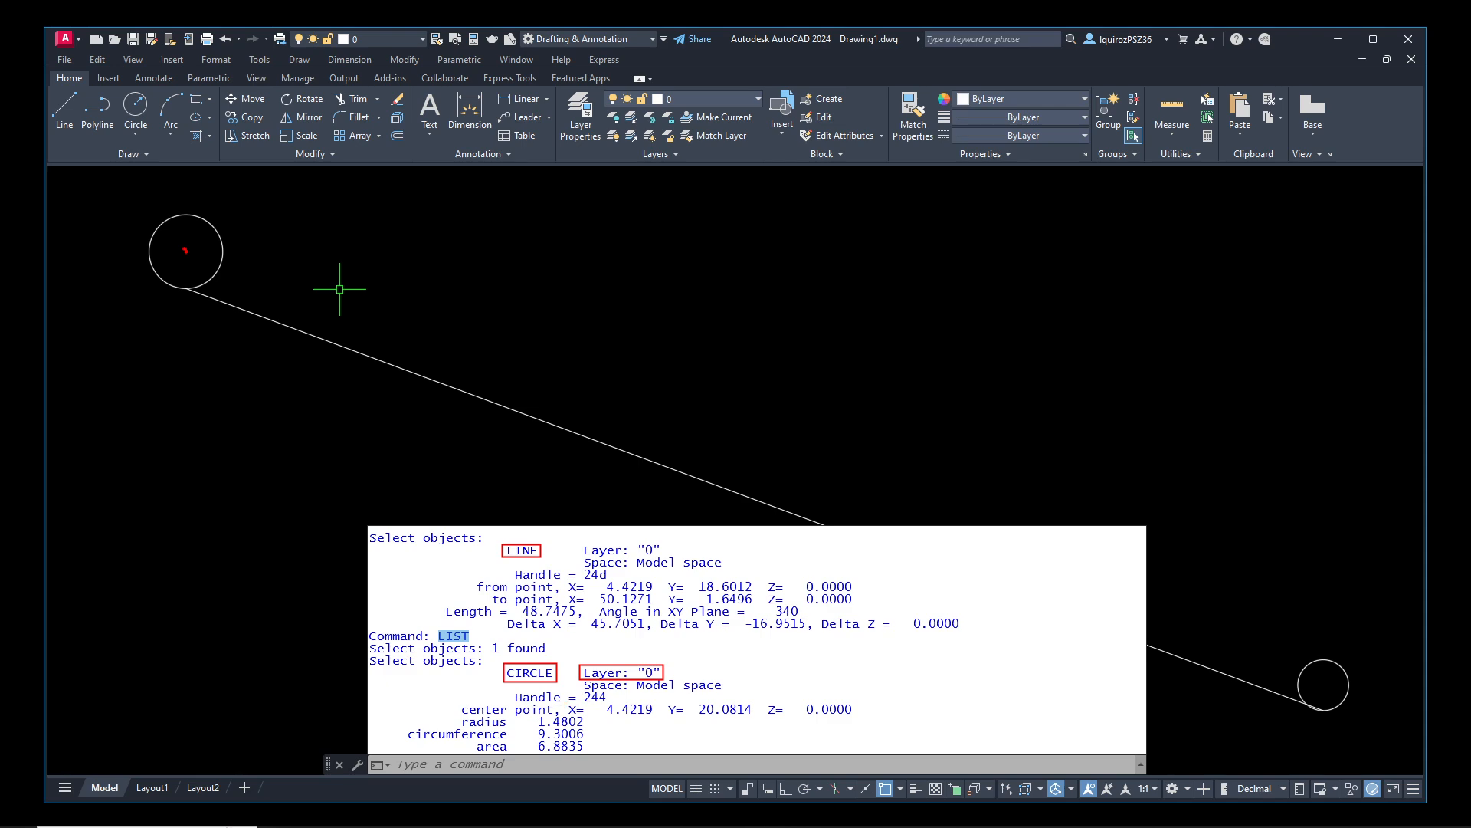
{"action": "left_click_drag", "start_coordinate": [562, 703], "coordinate": [753, 717]}
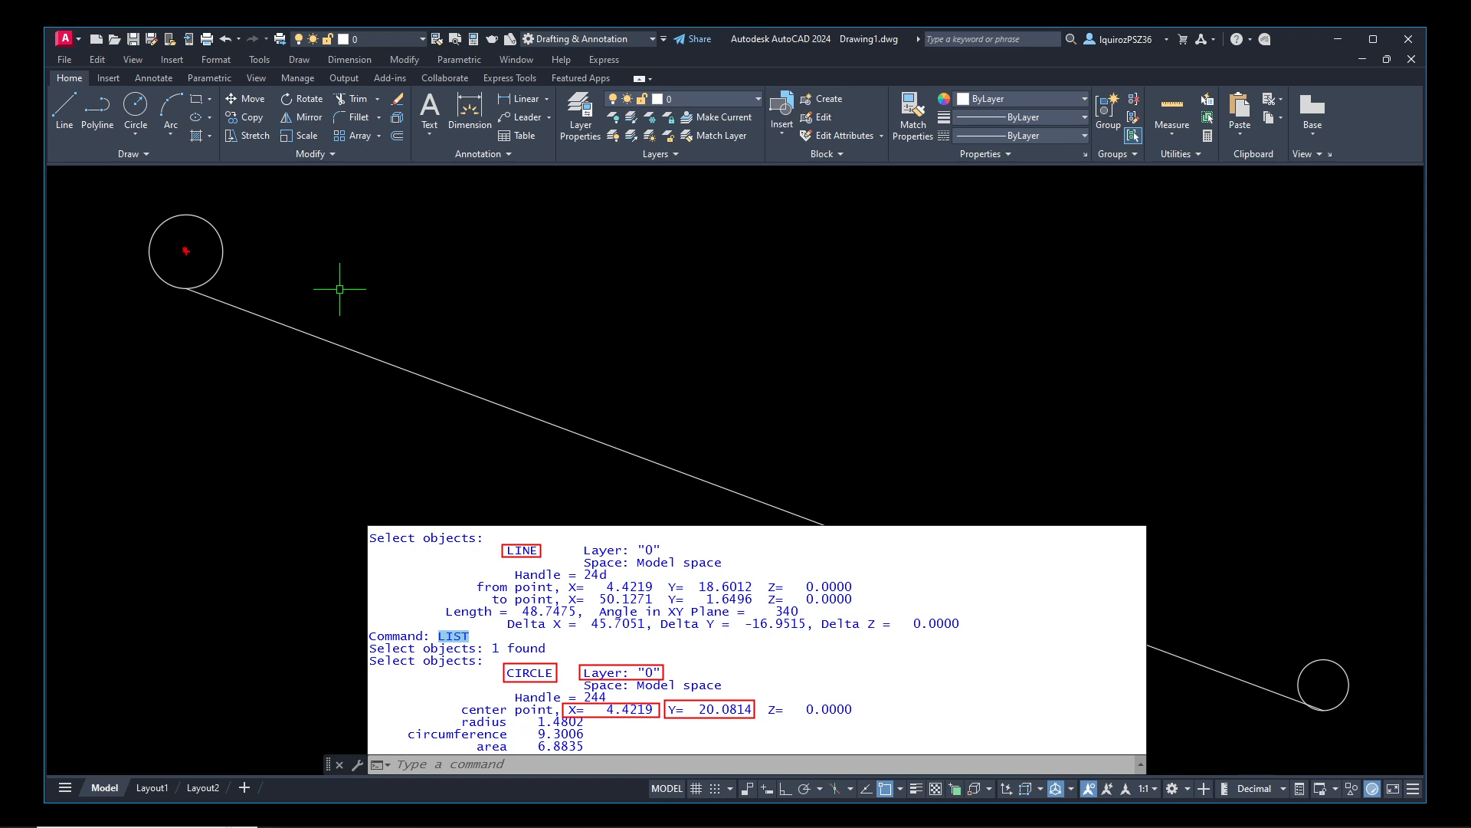
{"action": "mouse_move", "coordinate": [231, 242]}
{"action": "left_mouse_down"}
{"action": "mouse_move", "coordinate": [220, 260]}
{"action": "mouse_move", "coordinate": [183, 257]}
{"action": "left_mouse_up"}
{"action": "mouse_move", "coordinate": [228, 239]}
{"action": "left_mouse_down"}
{"action": "mouse_move", "coordinate": [211, 207]}
{"action": "mouse_move", "coordinate": [169, 204]}
{"action": "mouse_move", "coordinate": [144, 228]}
{"action": "mouse_move", "coordinate": [143, 264]}
{"action": "mouse_move", "coordinate": [164, 291]}
{"action": "mouse_move", "coordinate": [223, 293]}
{"action": "mouse_move", "coordinate": [233, 258]}
{"action": "left_mouse_up"}
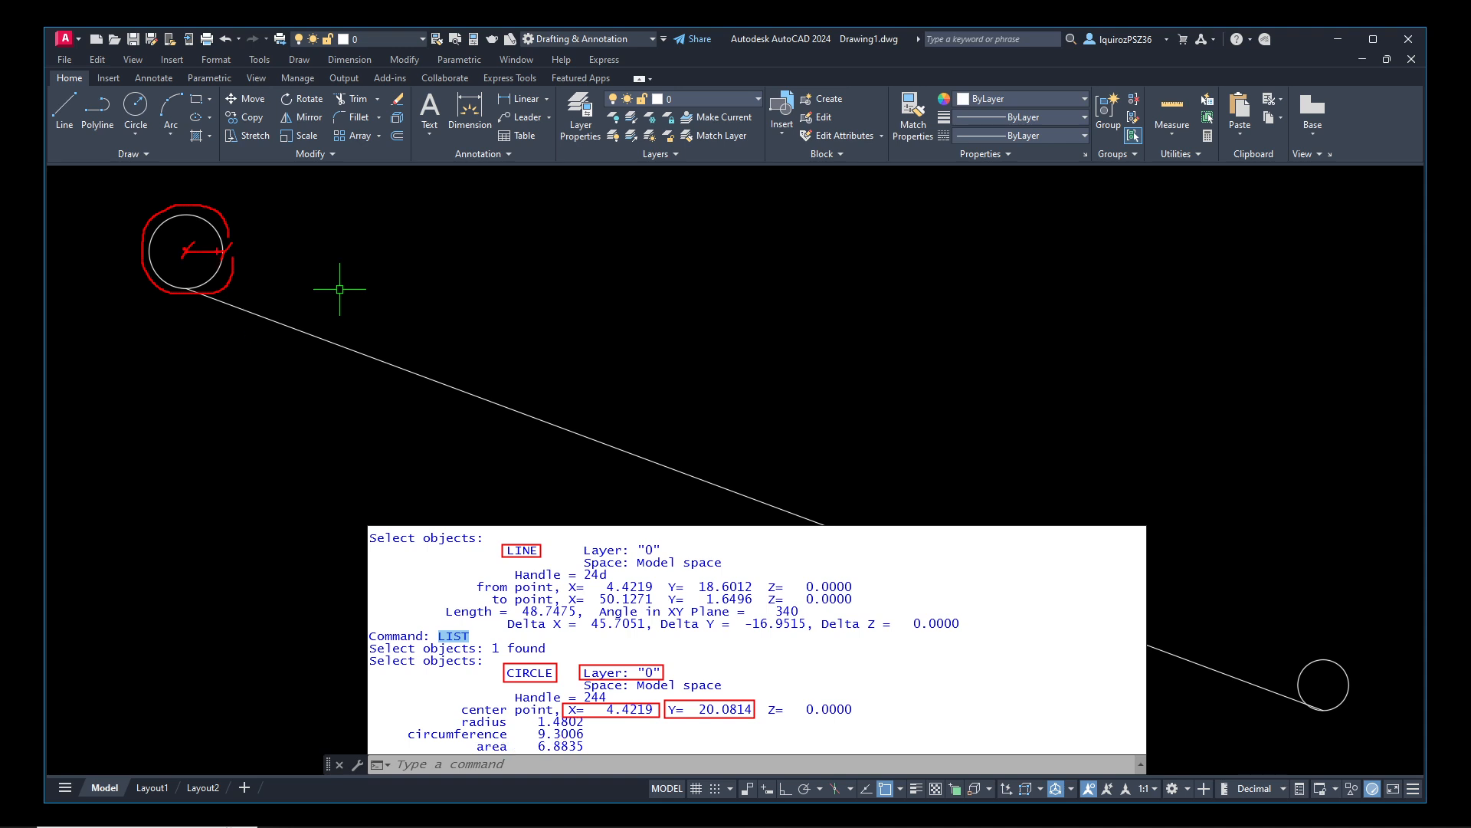
{"action": "mouse_move", "coordinate": [219, 250]}
{"action": "left_mouse_down"}
{"action": "mouse_move", "coordinate": [211, 269]}
{"action": "mouse_move", "coordinate": [170, 229]}
{"action": "mouse_move", "coordinate": [172, 272]}
{"action": "mouse_move", "coordinate": [203, 241]}
{"action": "left_mouse_up"}
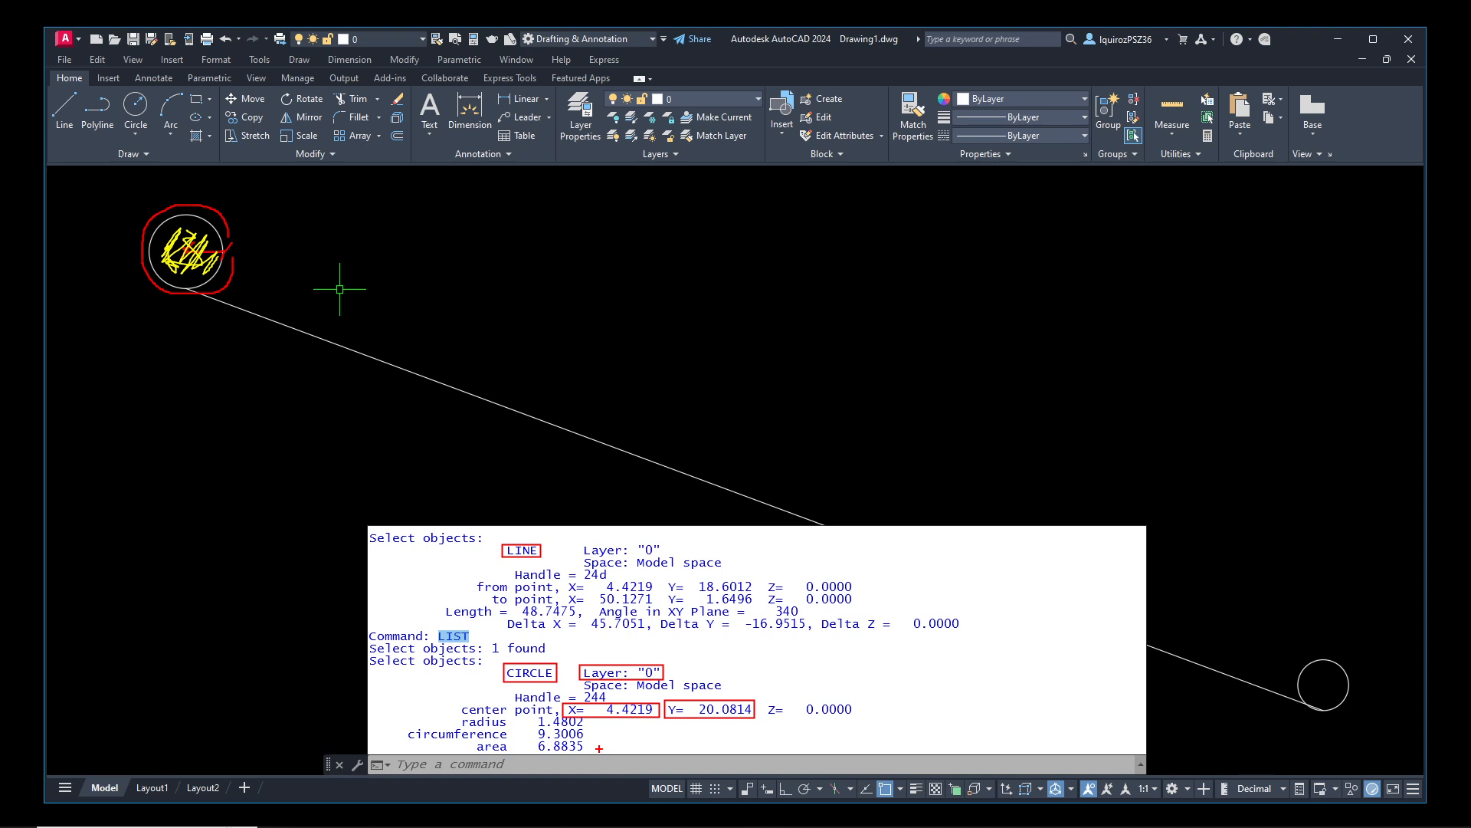
{"action": "key", "text": "Escape"}
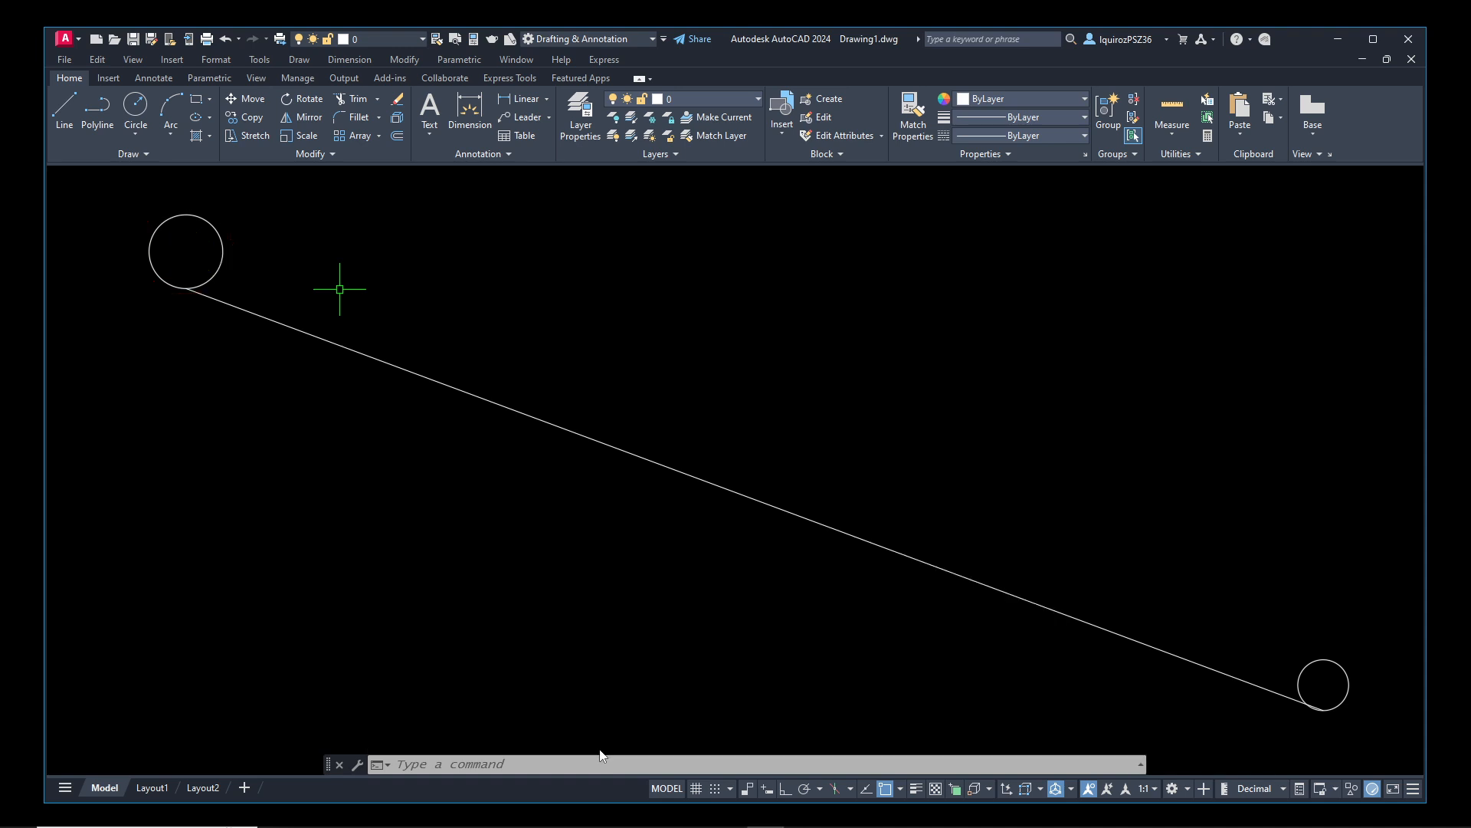
- Draw a three-point arc with a radius of about 8.8 units, crossing the long line near the larger circle
{"action": "type", "text": "zr"}
{"action": "key", "text": "Return"}
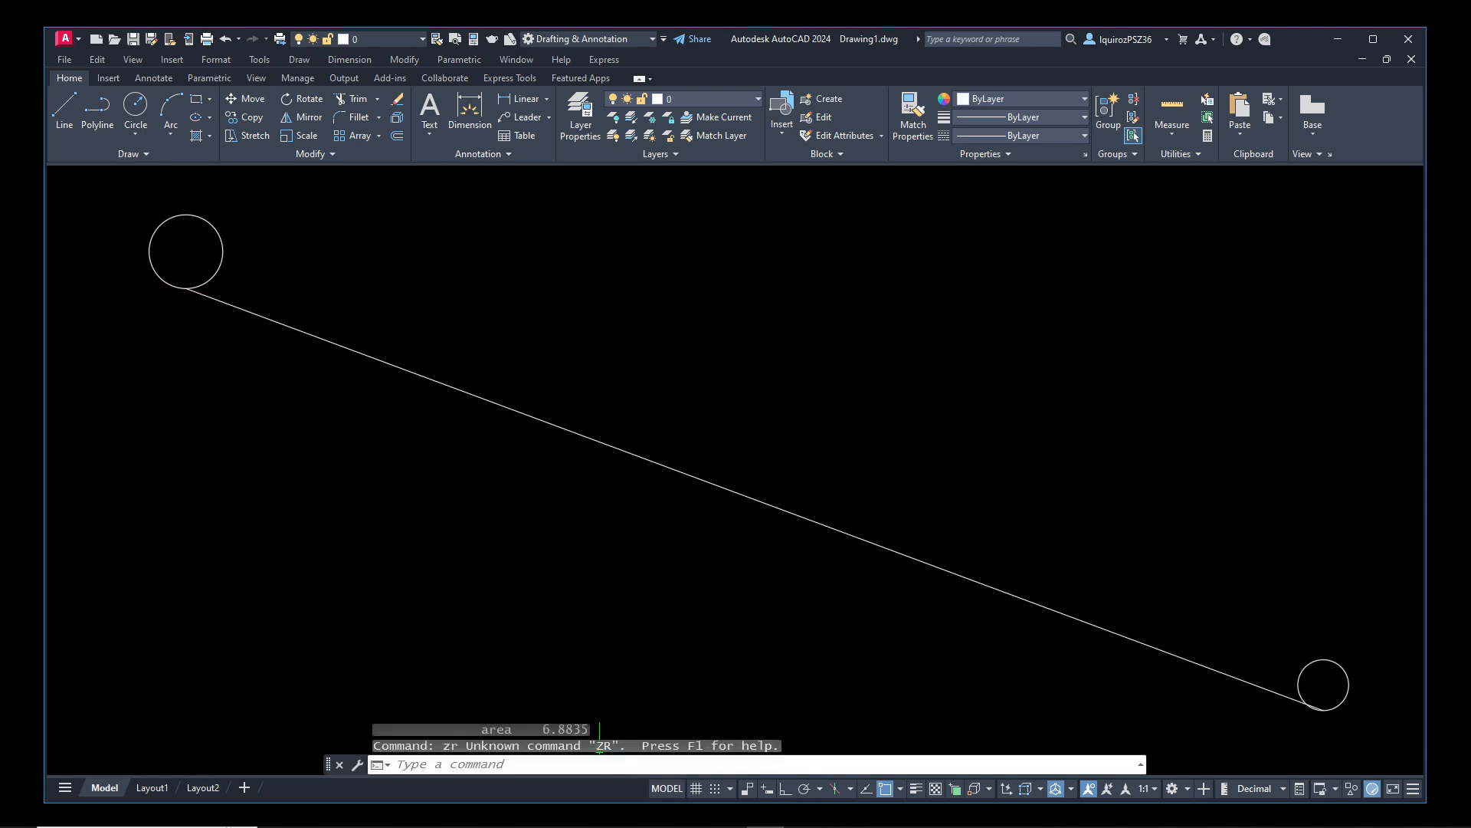
{"action": "type", "text": "arc"}
{"action": "key", "text": "Return"}
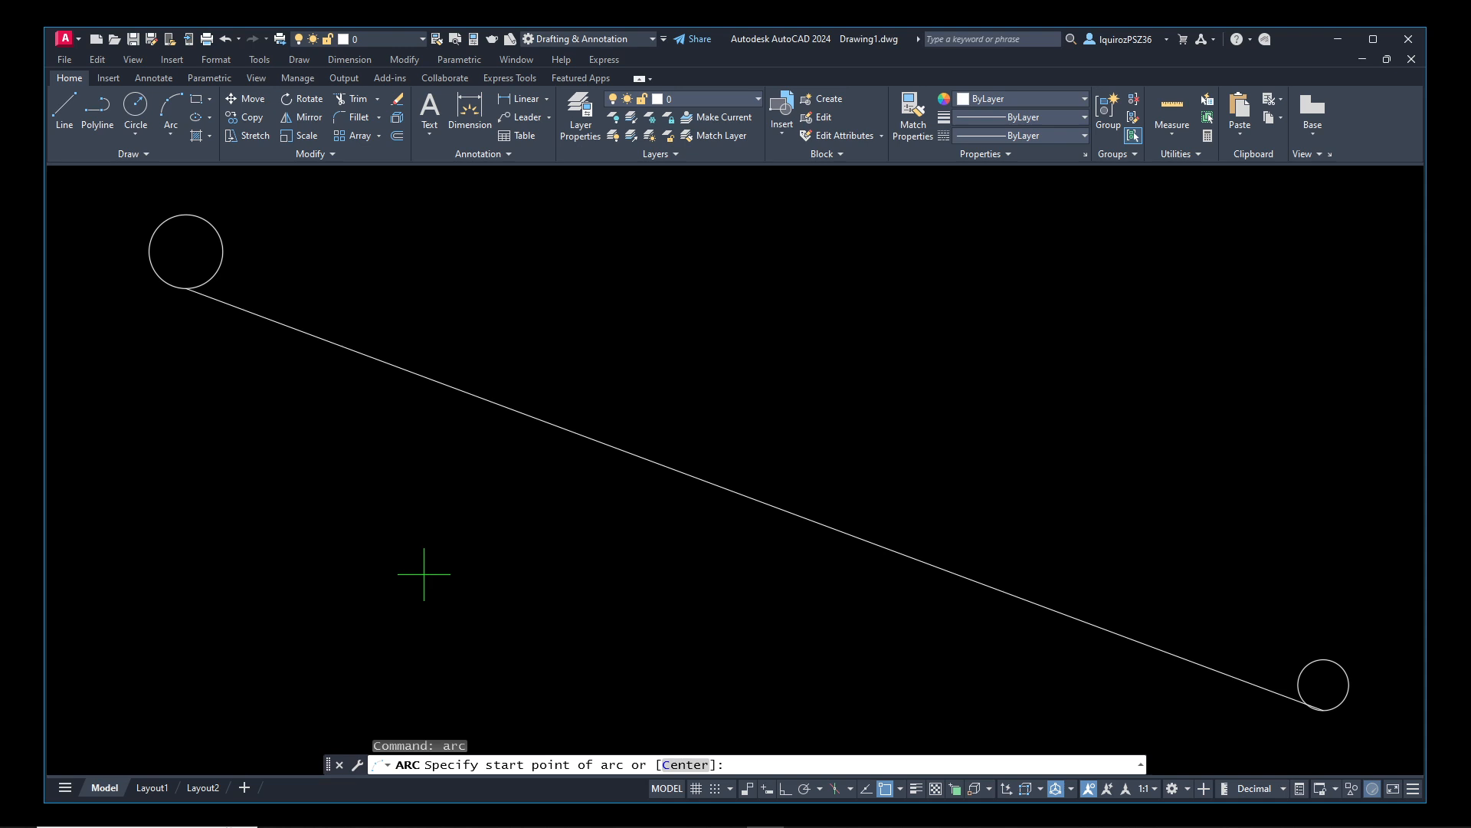
{"action": "left_click", "coordinate": [323, 545]}
{"action": "left_click", "coordinate": [388, 288]}
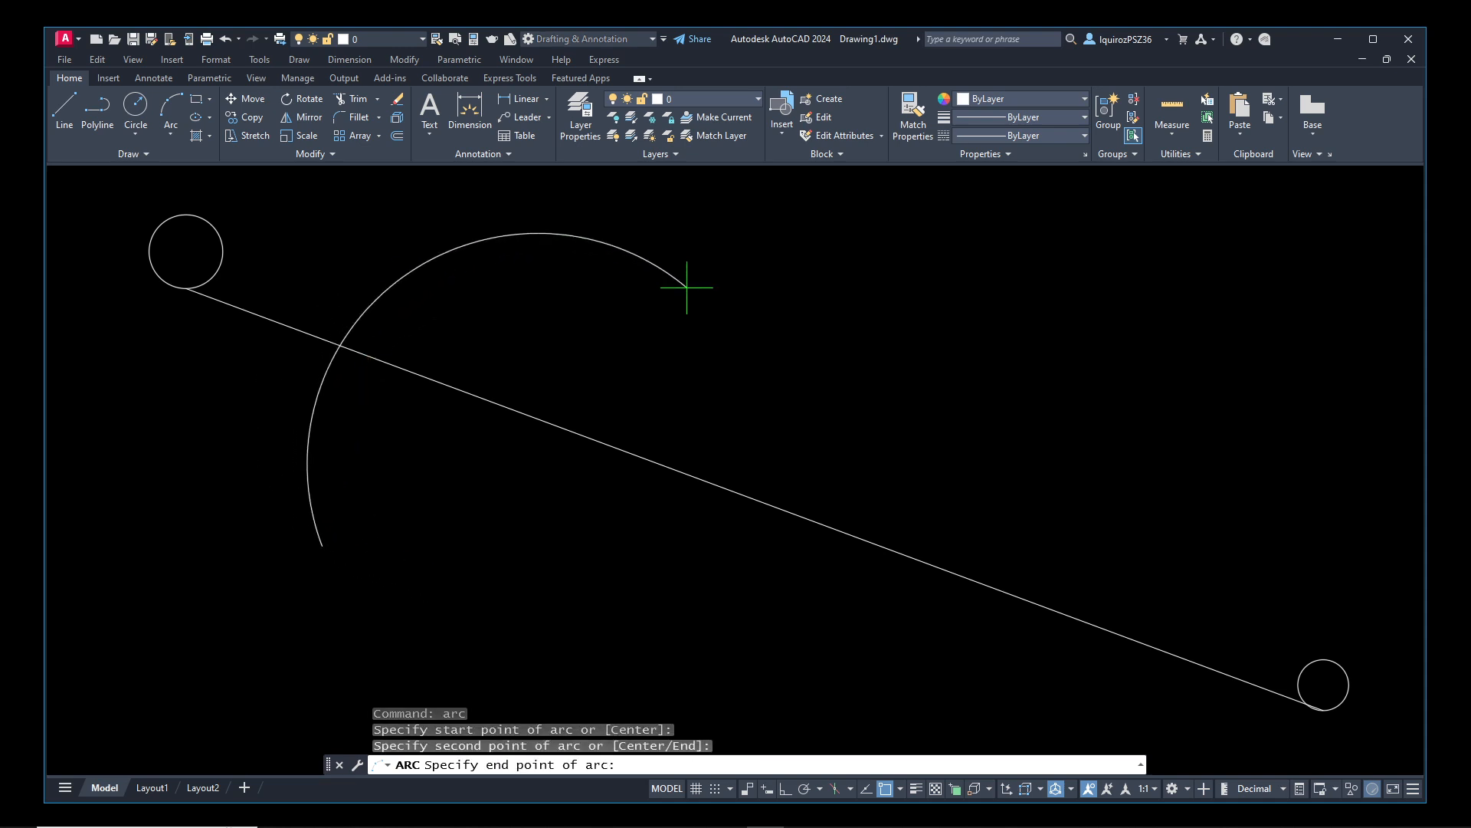
{"action": "left_click", "coordinate": [647, 279]}
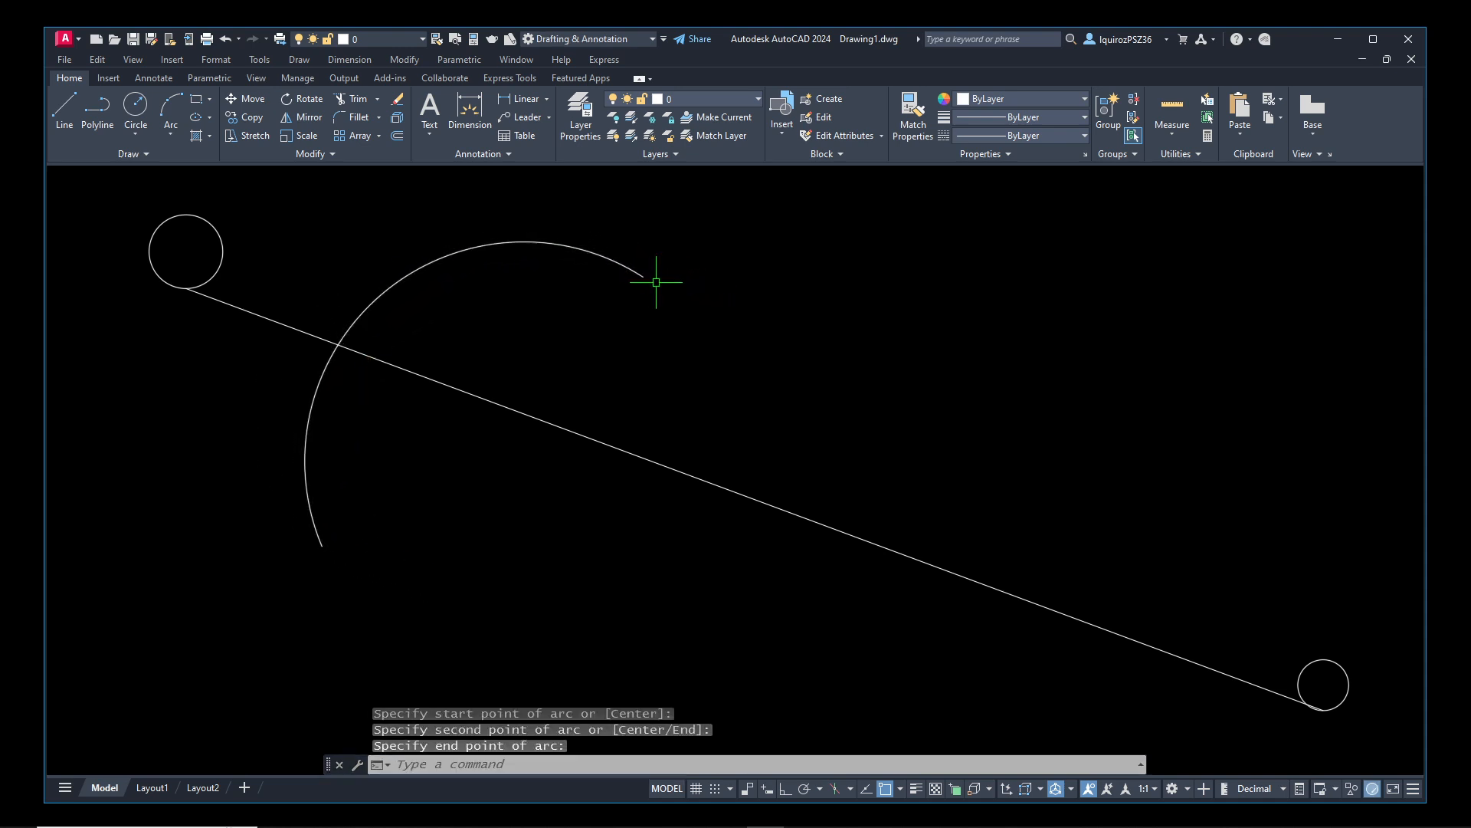
- List the arc's properties with the LIST command and examine its length, start and end angles and centre coordinates
{"action": "type", "text": "list"}
{"action": "key", "text": "Return"}
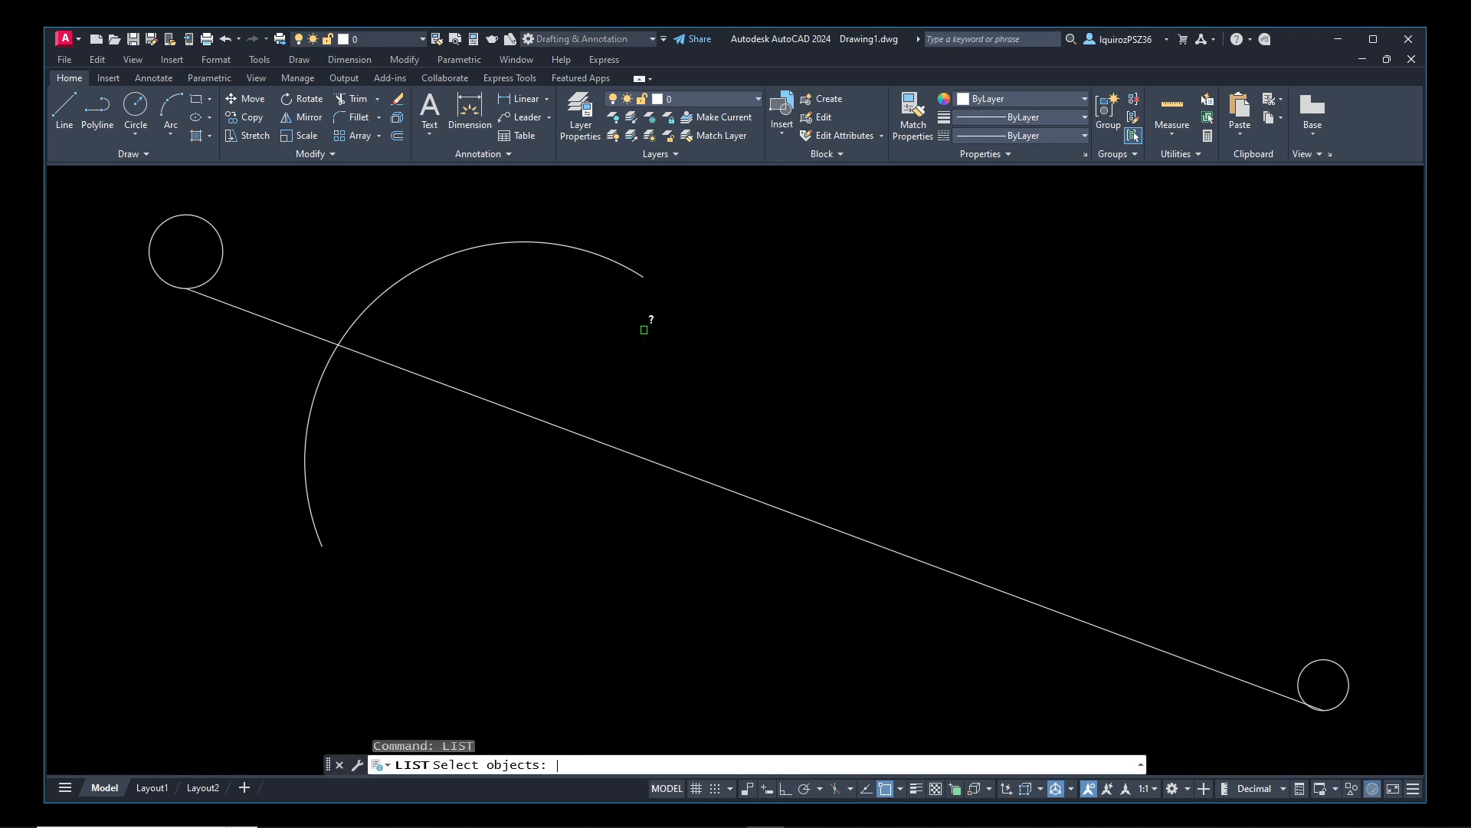
{"action": "left_click", "coordinate": [476, 249]}
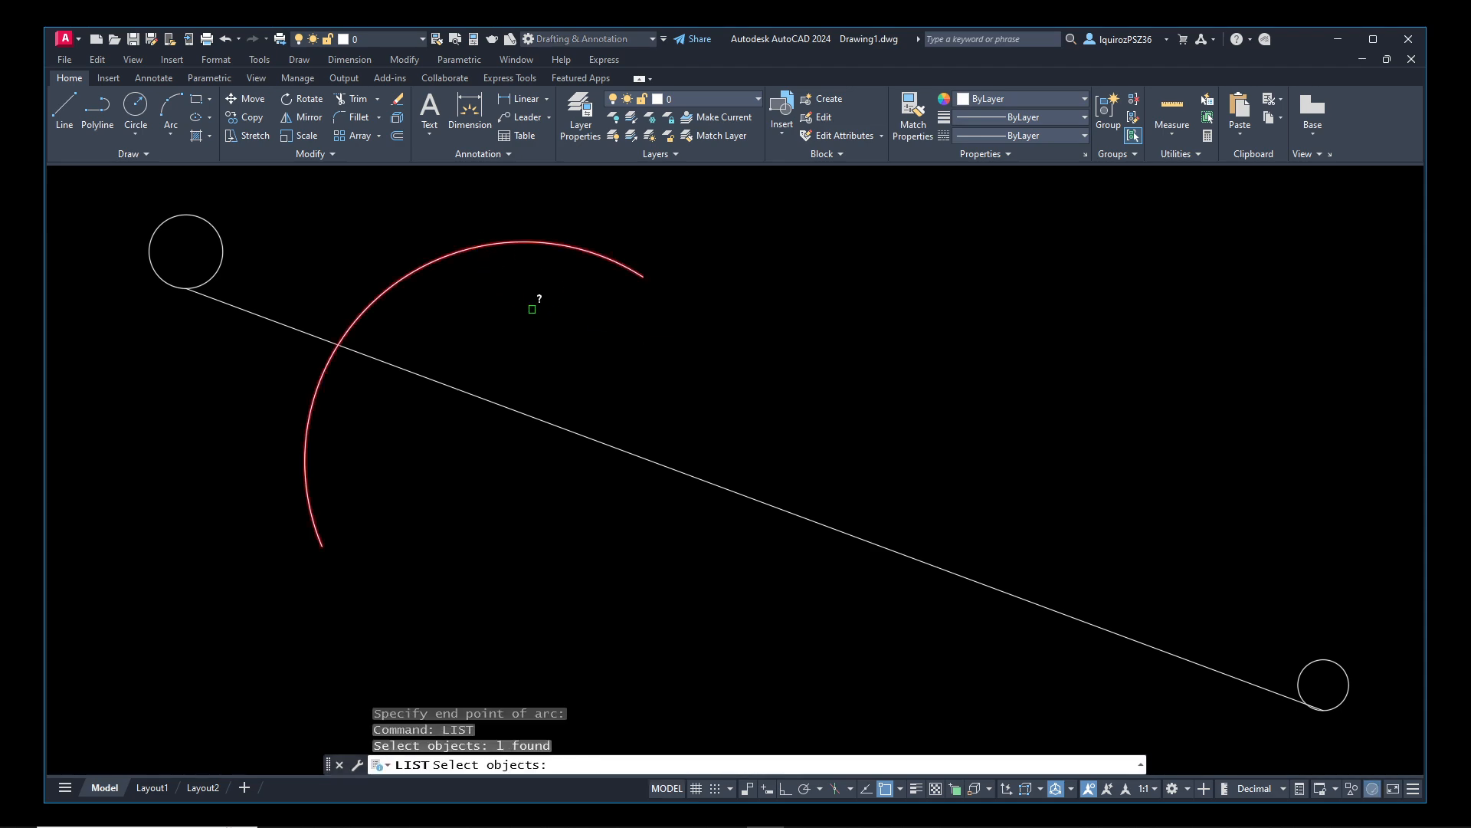
{"action": "key", "text": "Return"}
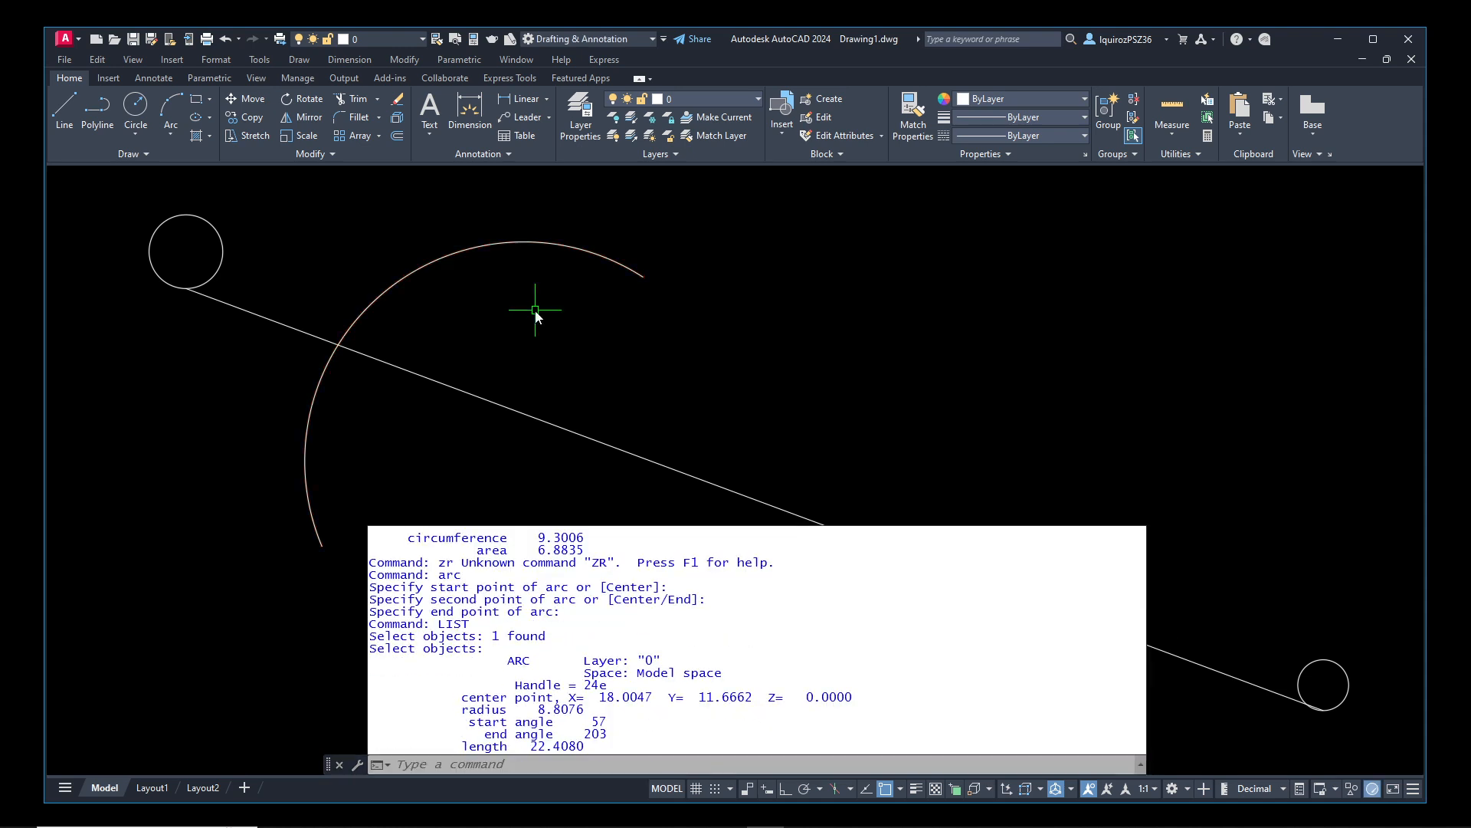
{"action": "left_click_drag", "start_coordinate": [509, 659], "coordinate": [538, 658]}
{"action": "left_click_drag", "start_coordinate": [465, 745], "coordinate": [610, 720]}
{"action": "mouse_move", "coordinate": [583, 733]}
{"action": "left_mouse_down"}
{"action": "mouse_move", "coordinate": [609, 733]}
{"action": "mouse_move", "coordinate": [583, 714]}
{"action": "left_mouse_up"}
{"action": "left_click_drag", "start_coordinate": [569, 697], "coordinate": [751, 701]}
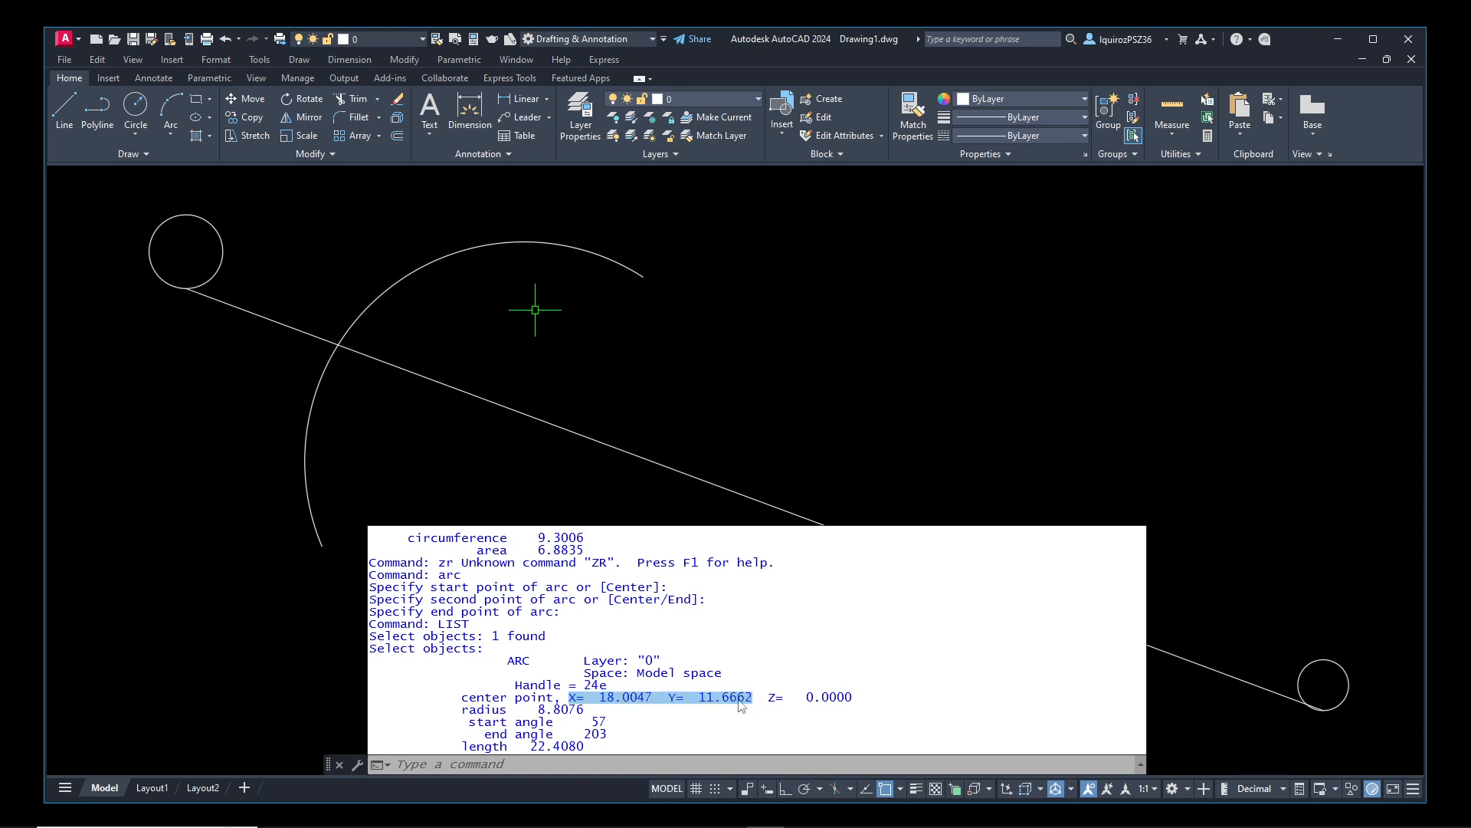
{"action": "key", "text": "Escape"}
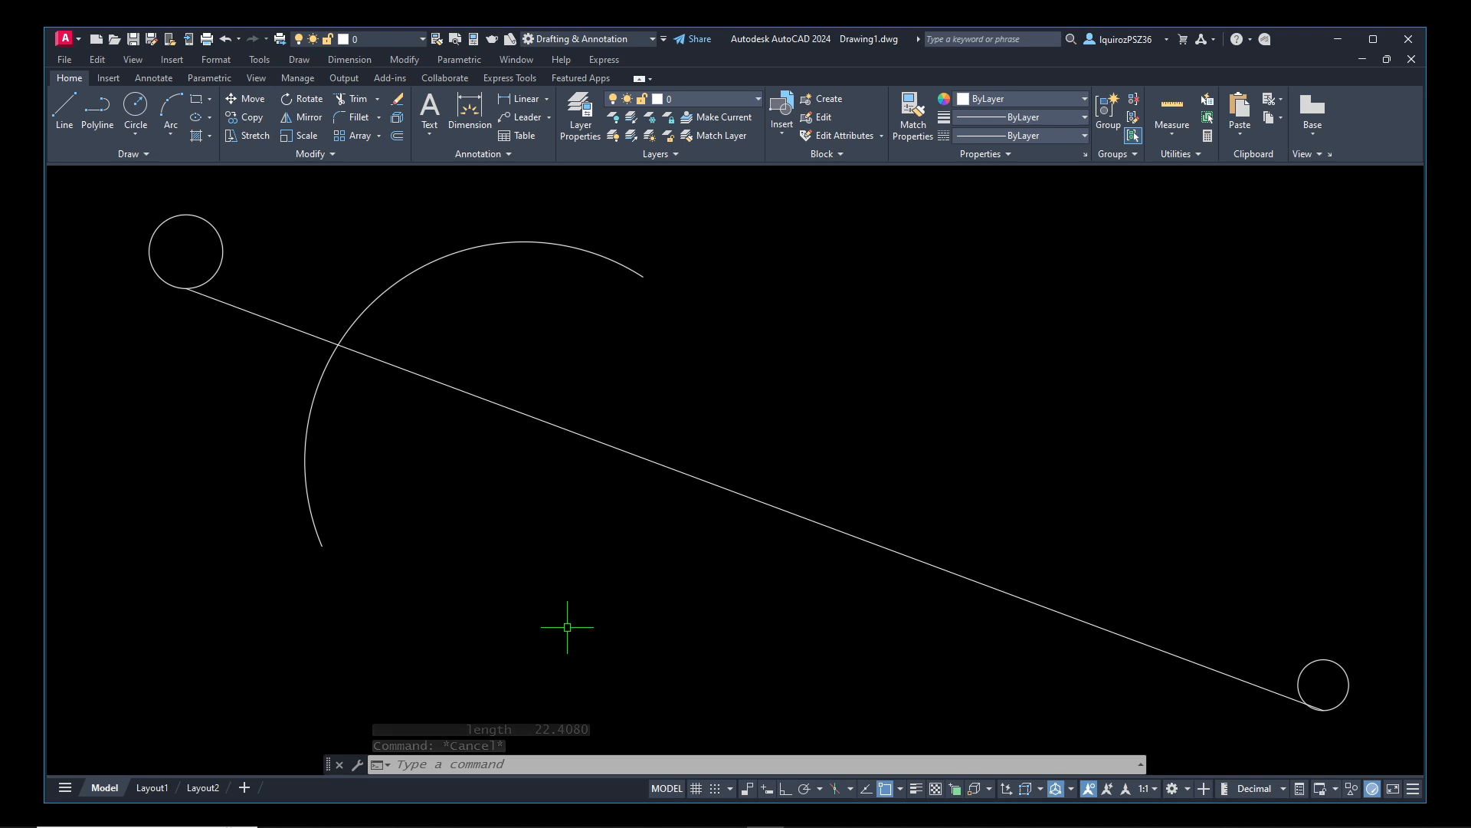
- Close the arc into a shape with two connected lines, from its upper endpoint through a lower corner to its lower endpoint
{"action": "type", "text": "l"}
{"action": "key", "text": "Return"}
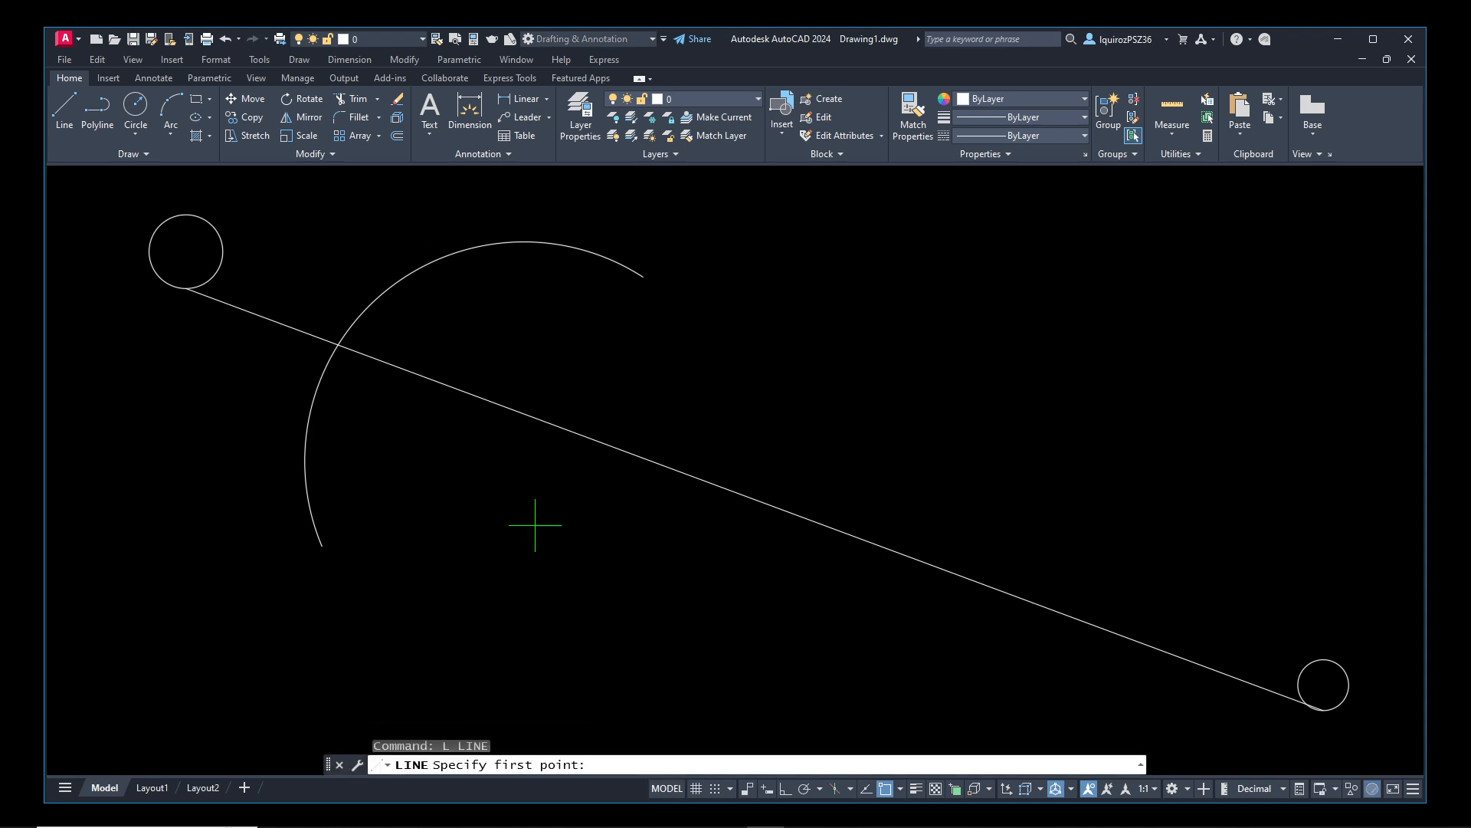
{"action": "left_click", "coordinate": [643, 277]}
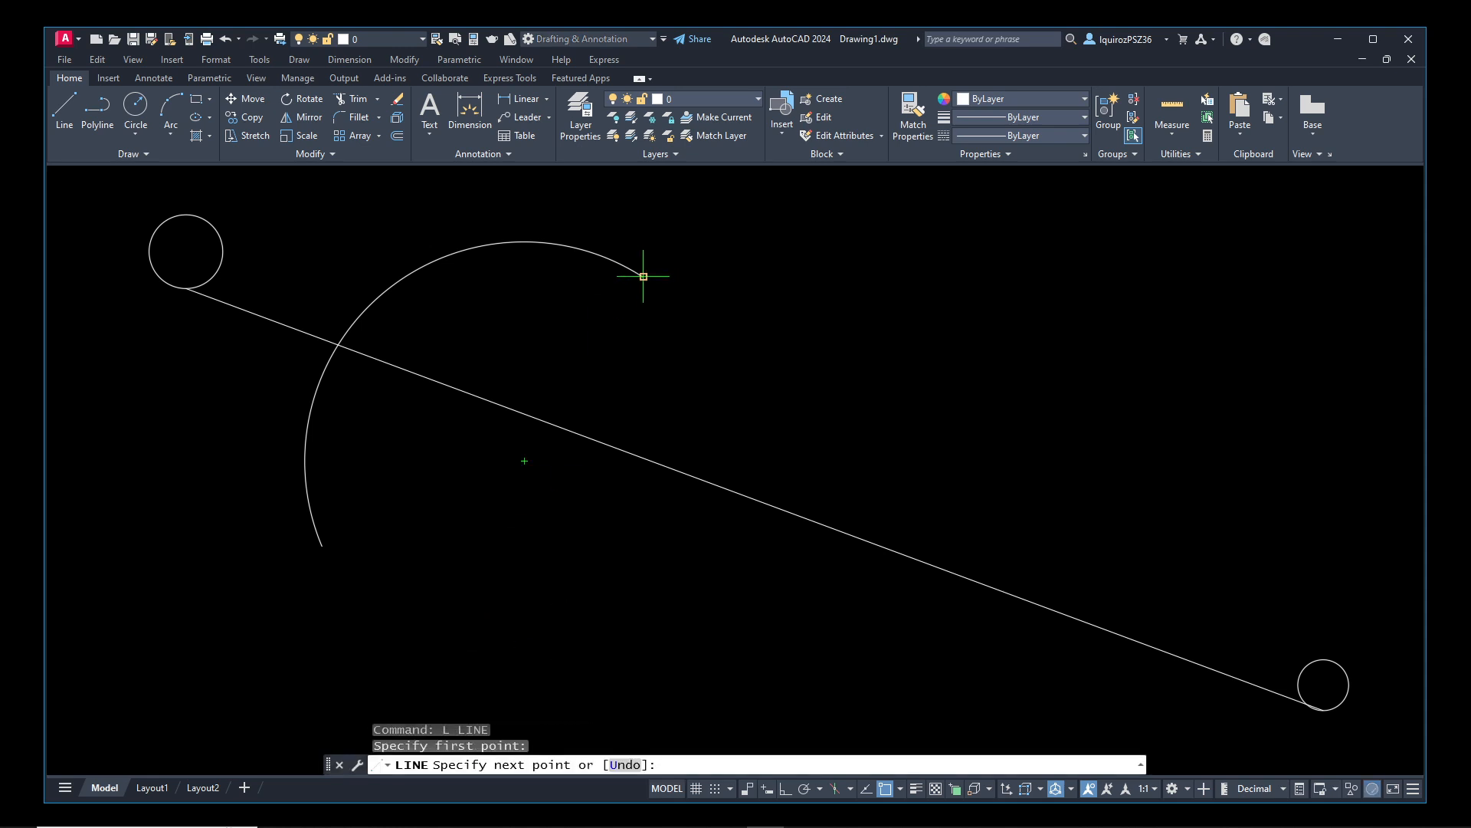
{"action": "left_click", "coordinate": [613, 581]}
{"action": "left_click", "coordinate": [323, 545]}
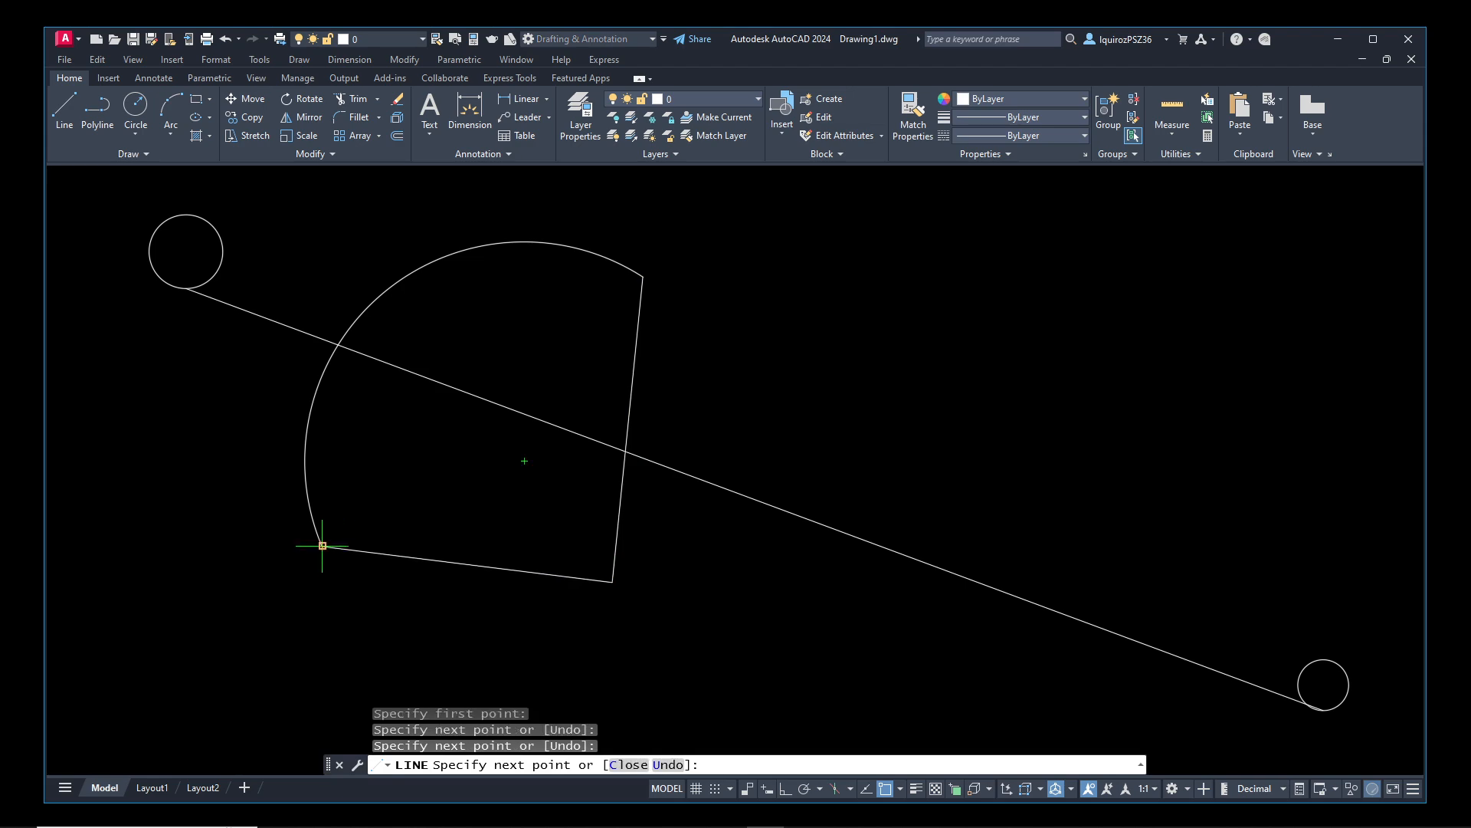
{"action": "right_click", "coordinate": [323, 545]}
{"action": "left_click", "coordinate": [359, 557]}
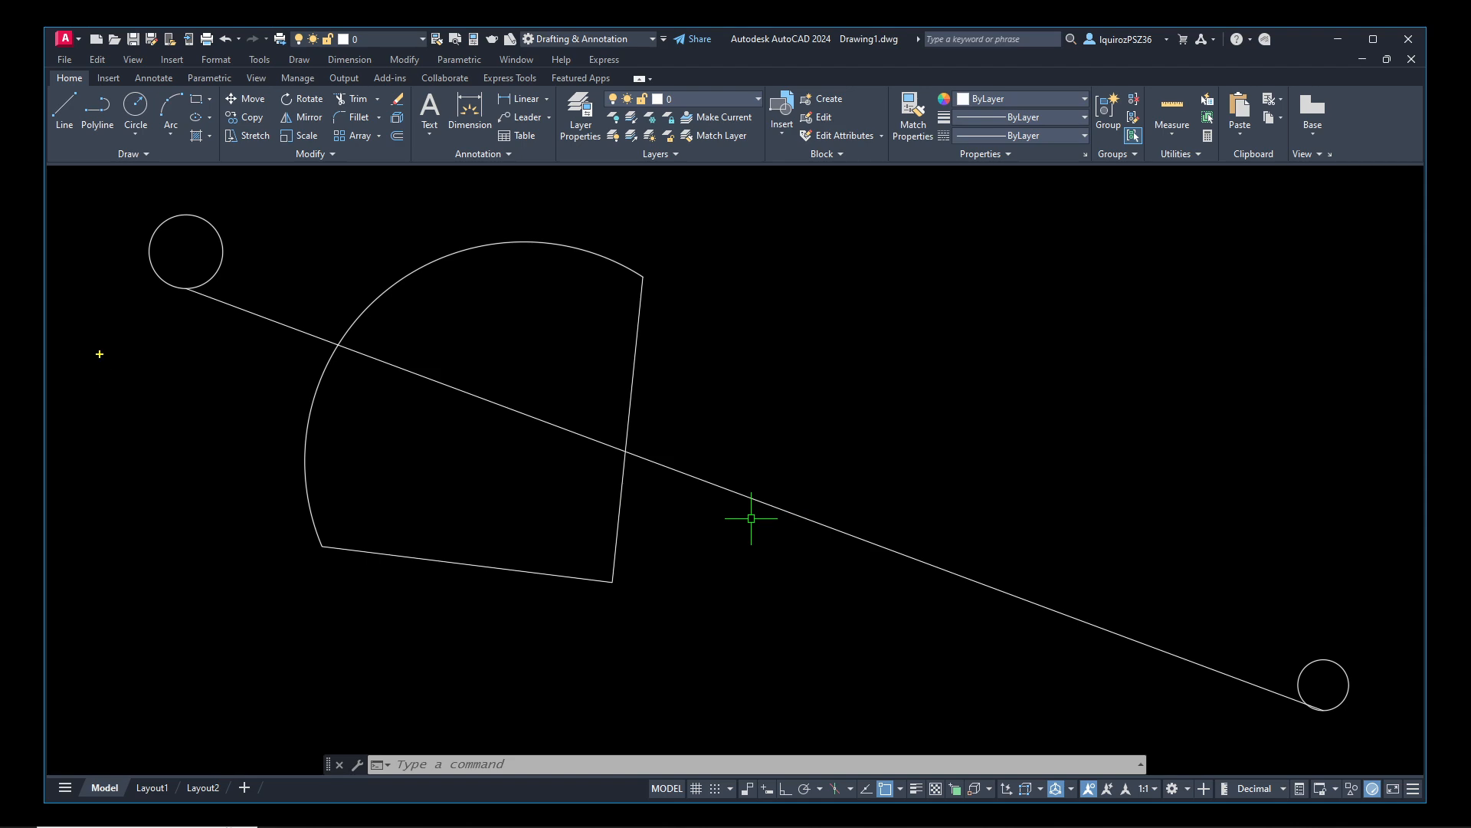
{"action": "mouse_move", "coordinate": [88, 396]}
{"action": "left_mouse_down"}
{"action": "mouse_move", "coordinate": [123, 259]}
{"action": "mouse_move", "coordinate": [160, 259]}
{"action": "left_mouse_up"}
{"action": "left_click_drag", "start_coordinate": [1378, 557], "coordinate": [1330, 678]}
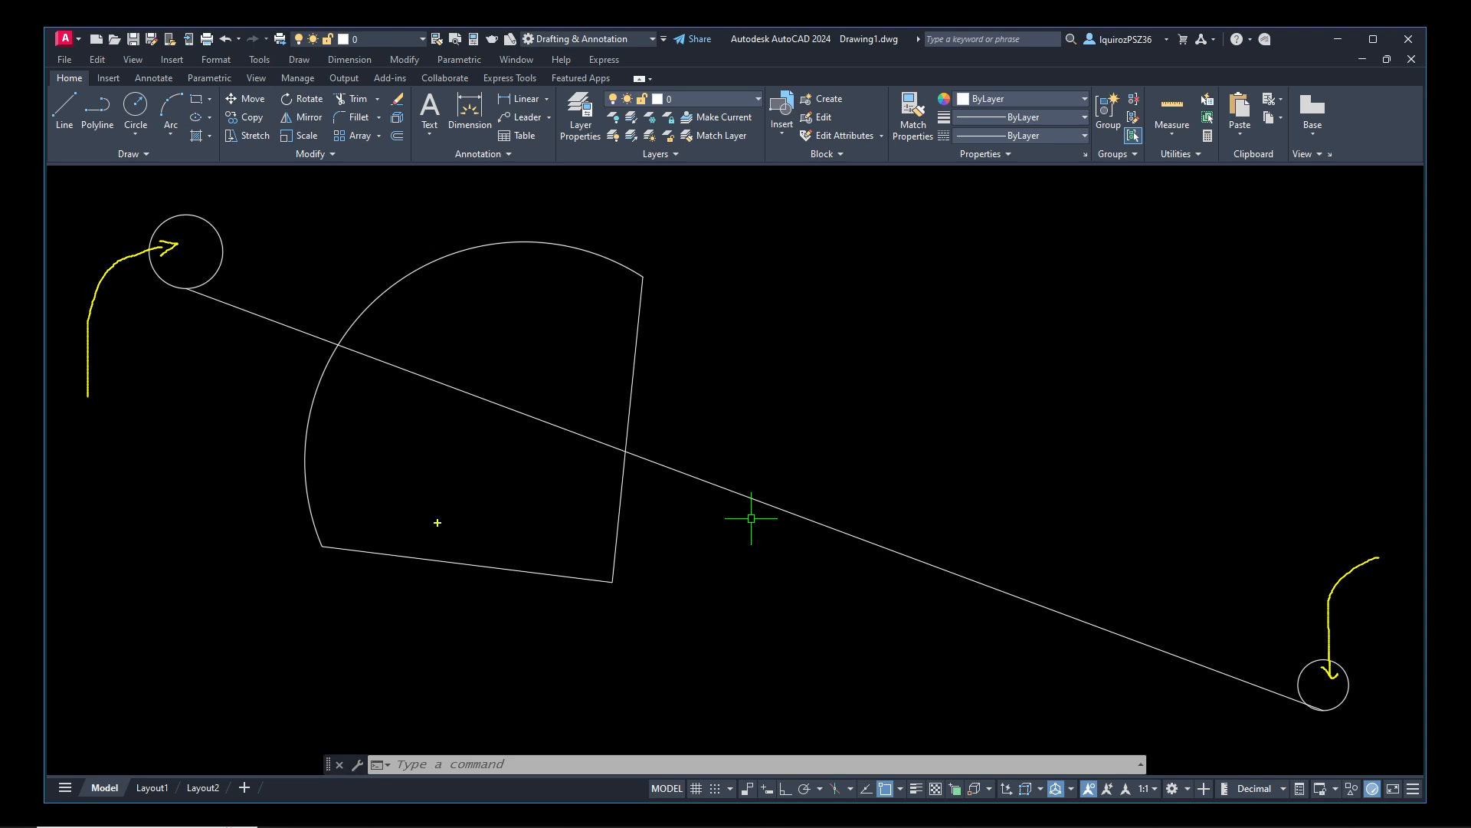
{"action": "mouse_move", "coordinate": [615, 458]}
{"action": "left_mouse_down"}
{"action": "mouse_move", "coordinate": [597, 510]}
{"action": "mouse_move", "coordinate": [593, 452]}
{"action": "mouse_move", "coordinate": [525, 519]}
{"action": "mouse_move", "coordinate": [457, 516]}
{"action": "mouse_move", "coordinate": [469, 414]}
{"action": "mouse_move", "coordinate": [376, 522]}
{"action": "mouse_move", "coordinate": [418, 397]}
{"action": "mouse_move", "coordinate": [344, 517]}
{"action": "mouse_move", "coordinate": [363, 391]}
{"action": "mouse_move", "coordinate": [367, 432]}
{"action": "left_mouse_up"}
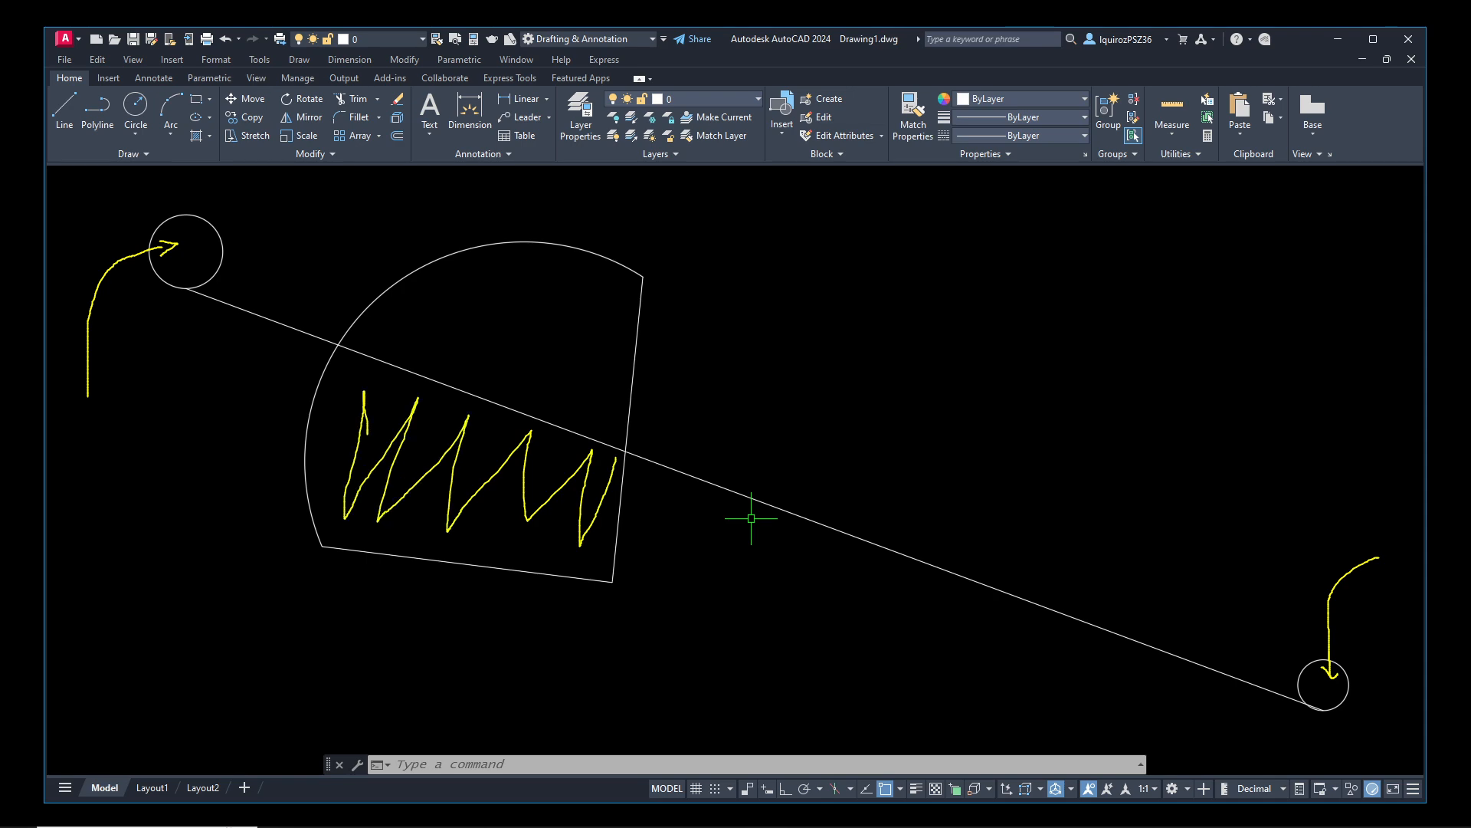
{"action": "mouse_move", "coordinate": [351, 371]}
{"action": "left_mouse_down"}
{"action": "mouse_move", "coordinate": [461, 414]}
{"action": "mouse_move", "coordinate": [361, 402]}
{"action": "mouse_move", "coordinate": [443, 530]}
{"action": "mouse_move", "coordinate": [556, 552]}
{"action": "mouse_move", "coordinate": [515, 509]}
{"action": "mouse_move", "coordinate": [491, 444]}
{"action": "mouse_move", "coordinate": [563, 453]}
{"action": "mouse_move", "coordinate": [487, 504]}
{"action": "mouse_move", "coordinate": [441, 500]}
{"action": "left_mouse_up"}
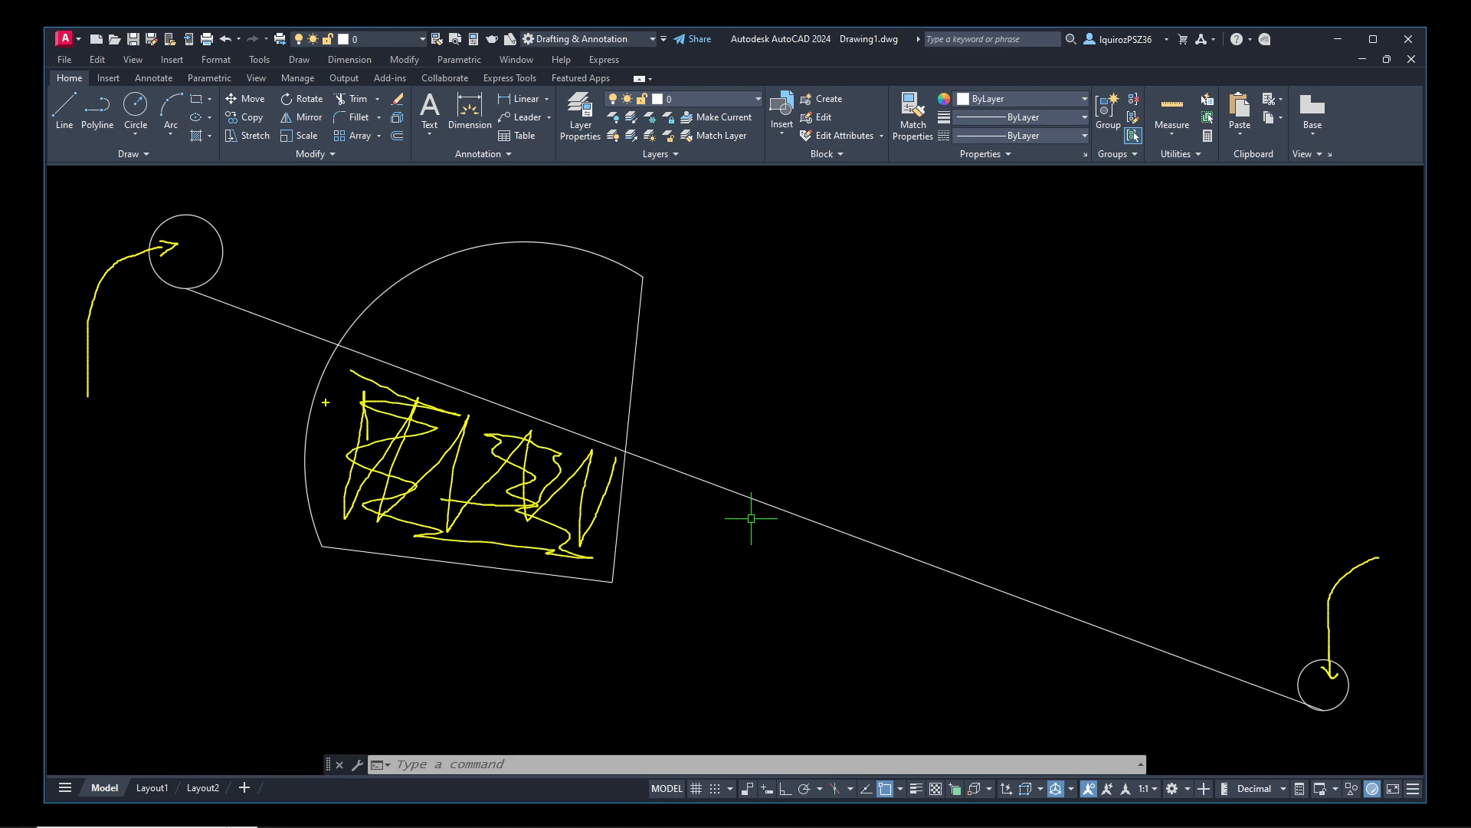
{"action": "left_click_drag", "start_coordinate": [325, 450], "coordinate": [328, 480]}
{"action": "left_click_drag", "start_coordinate": [496, 328], "coordinate": [546, 319]}
{"action": "key", "text": "Escape"}
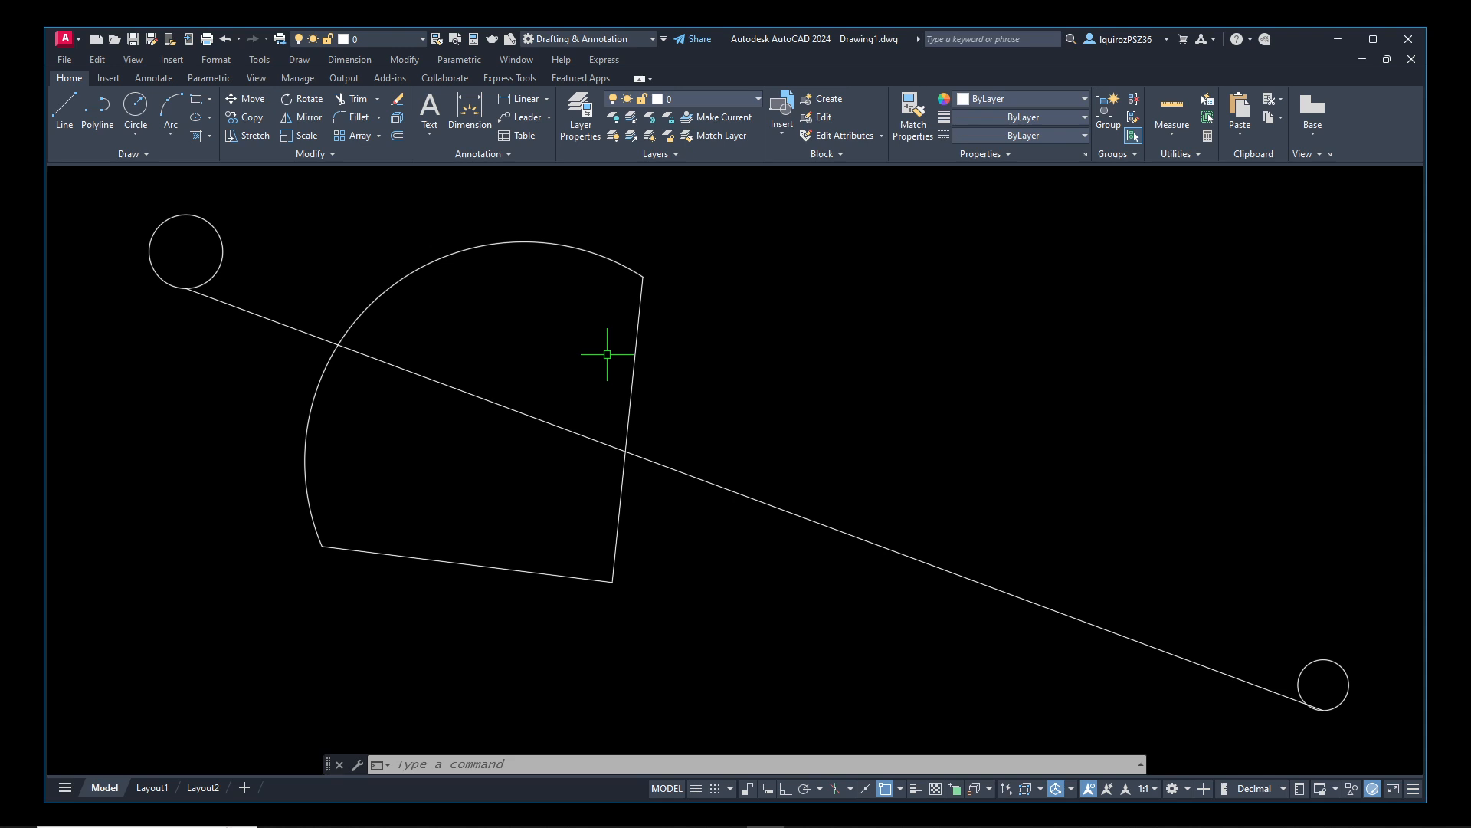
- Measure the larger circle with the AREA command's Object option and examine its area and circumference in the command history
{"action": "type", "text": "AREA"}
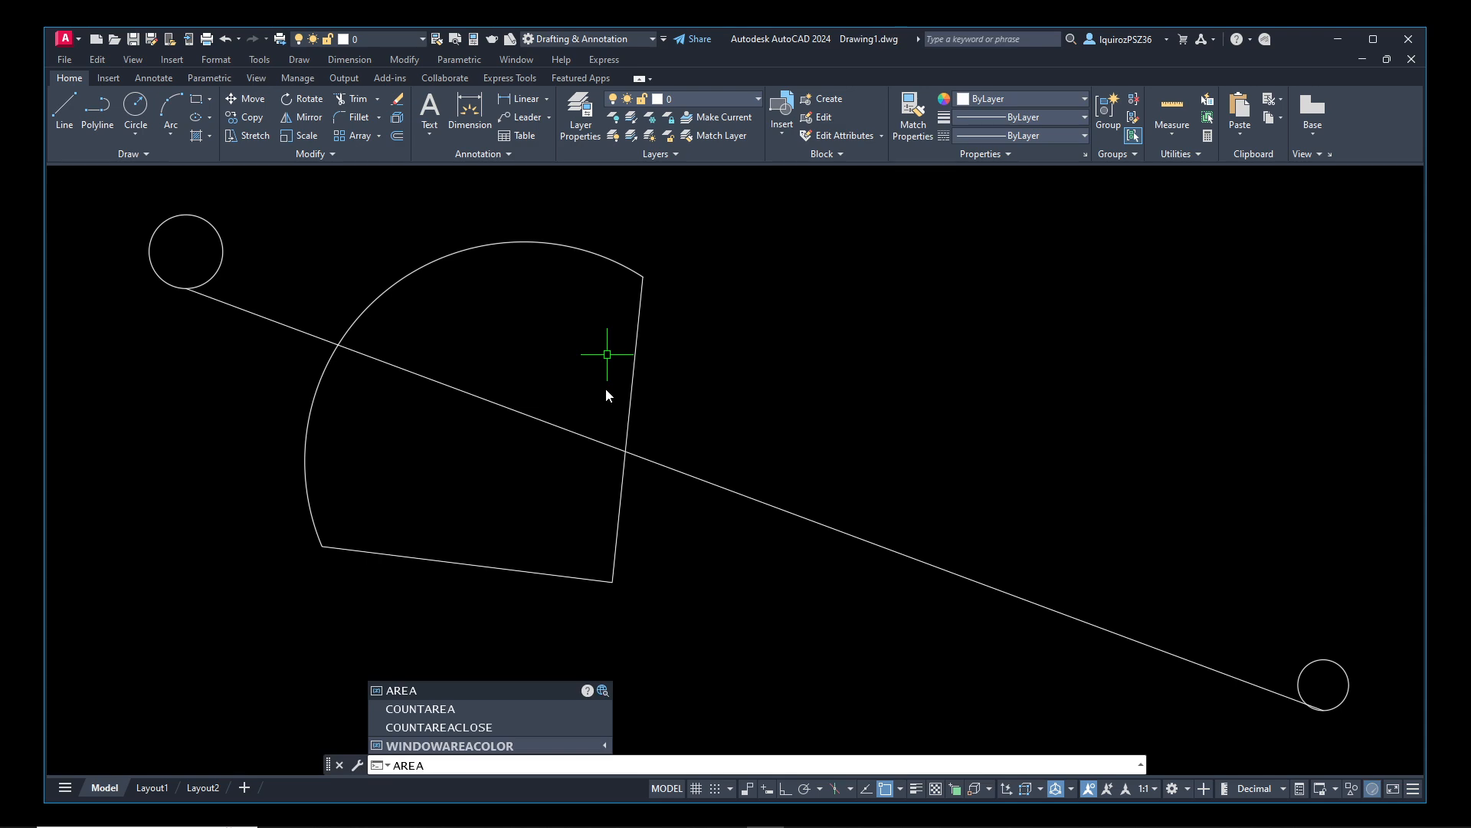
{"action": "key", "text": "Return"}
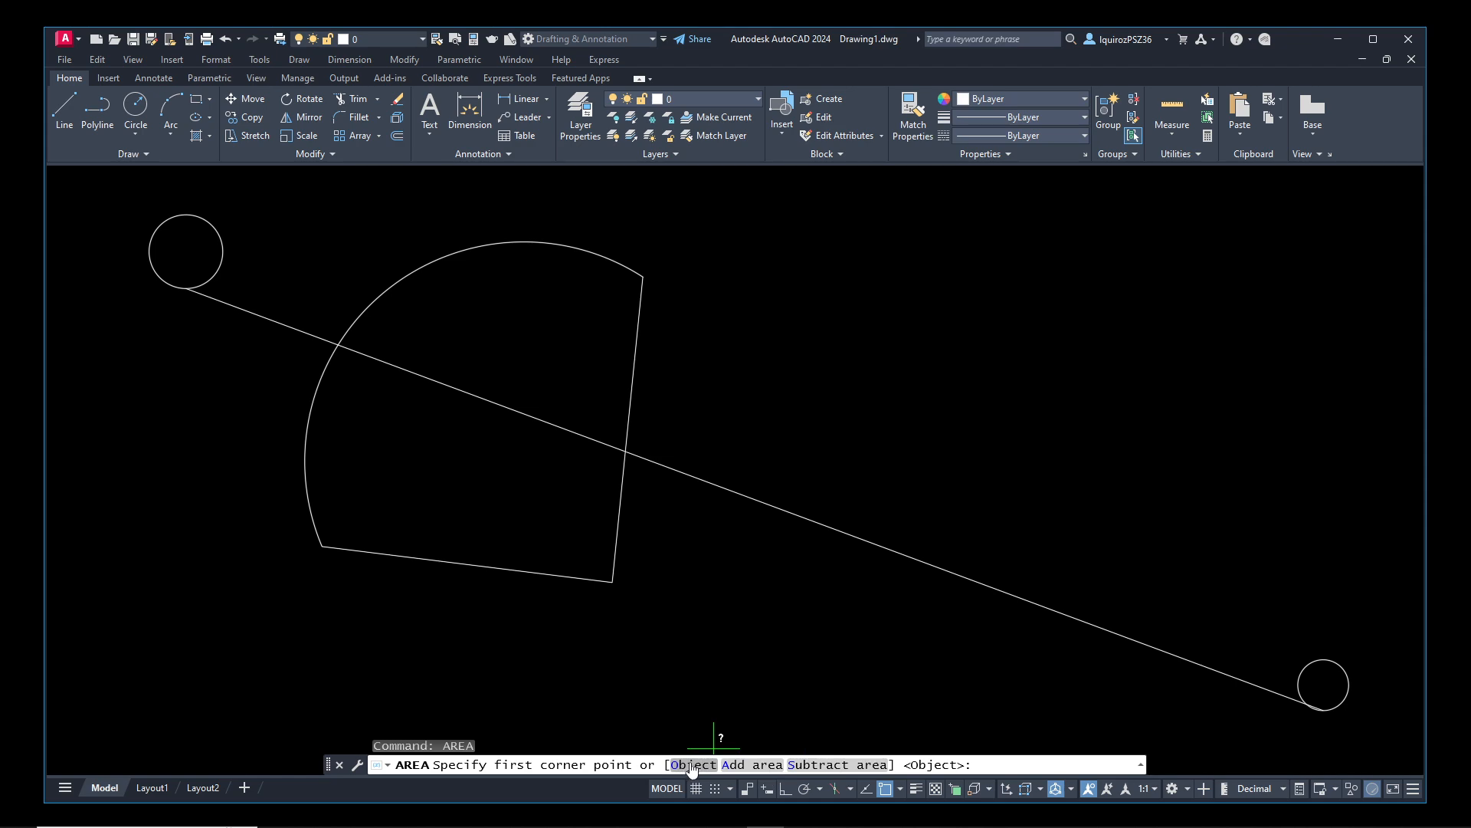
{"action": "left_click", "coordinate": [691, 764]}
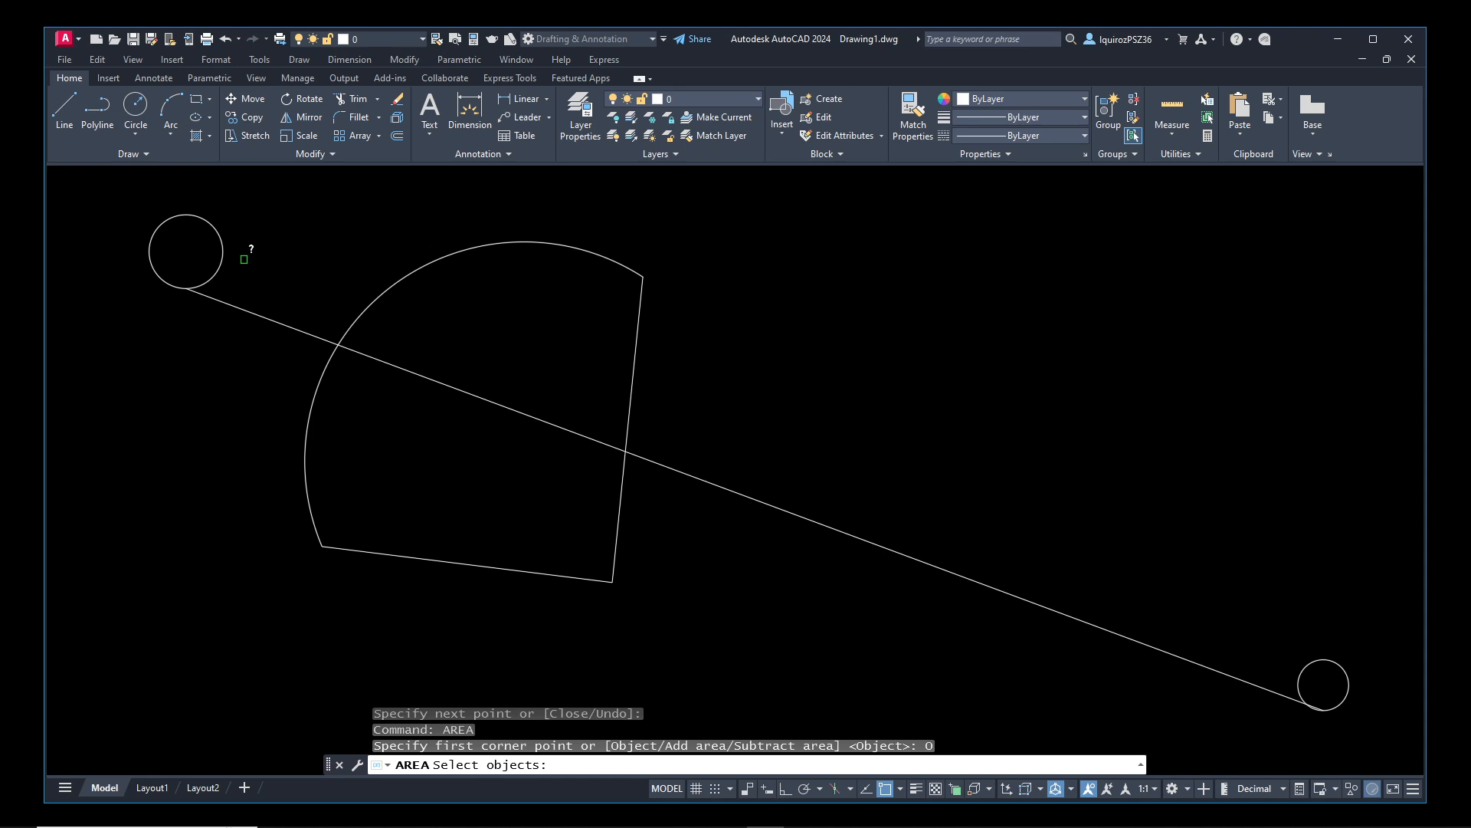
{"action": "left_click", "coordinate": [223, 254]}
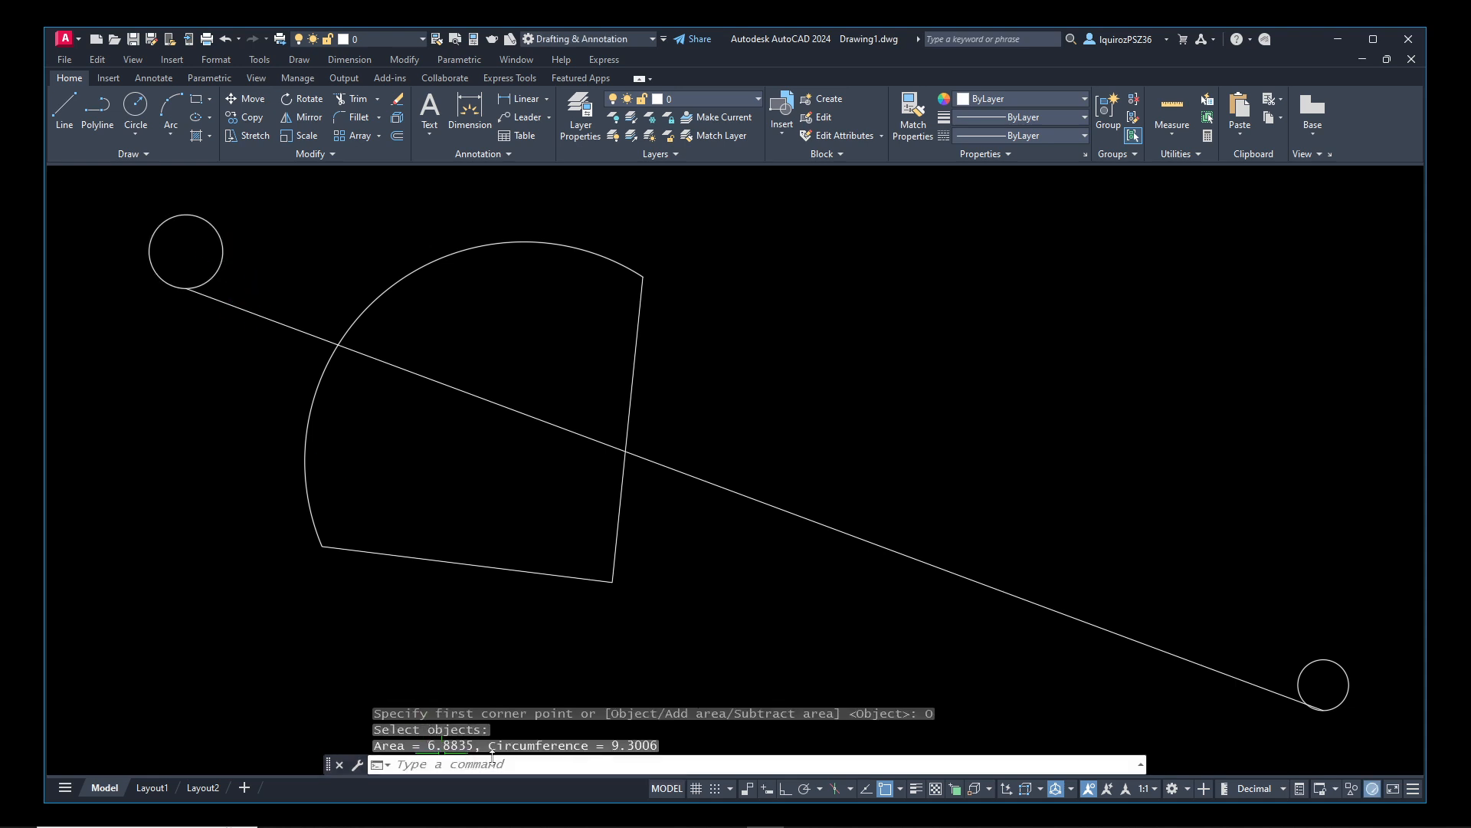
{"action": "key", "text": "F2"}
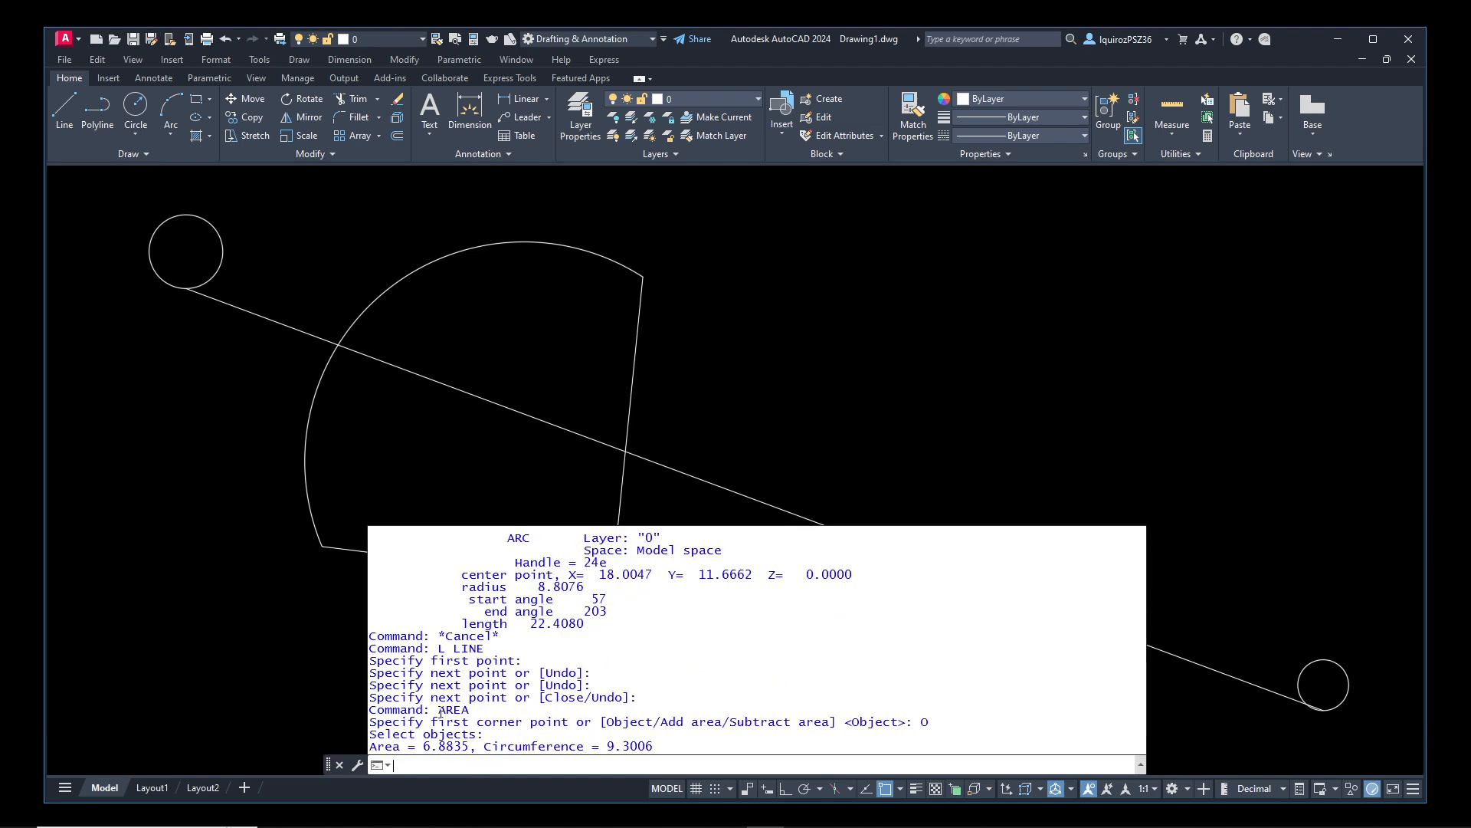
{"action": "left_click_drag", "start_coordinate": [439, 710], "coordinate": [464, 710]}
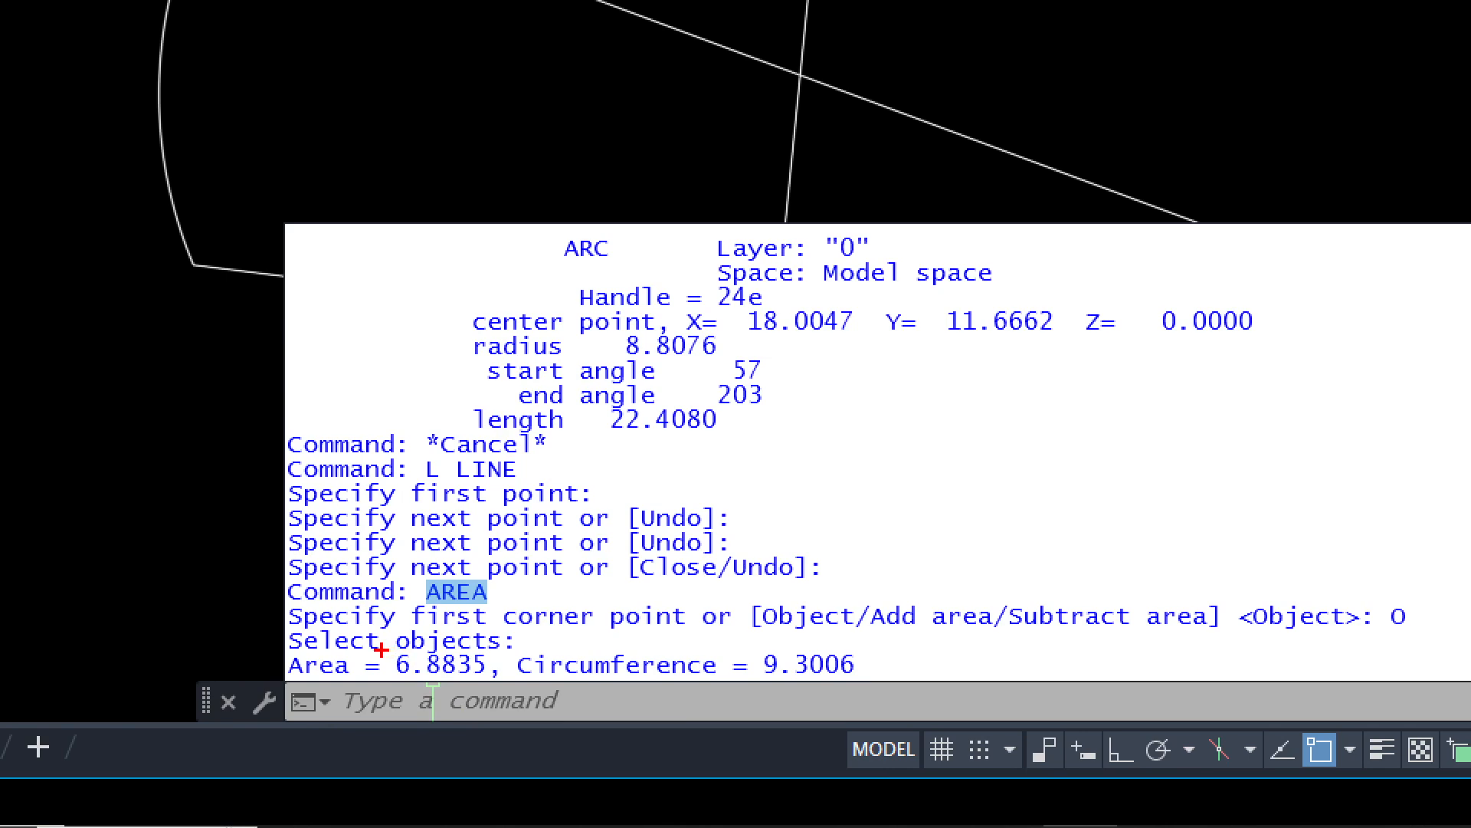
{"action": "left_click_drag", "start_coordinate": [380, 649], "coordinate": [496, 683], "text": "ctrl"}
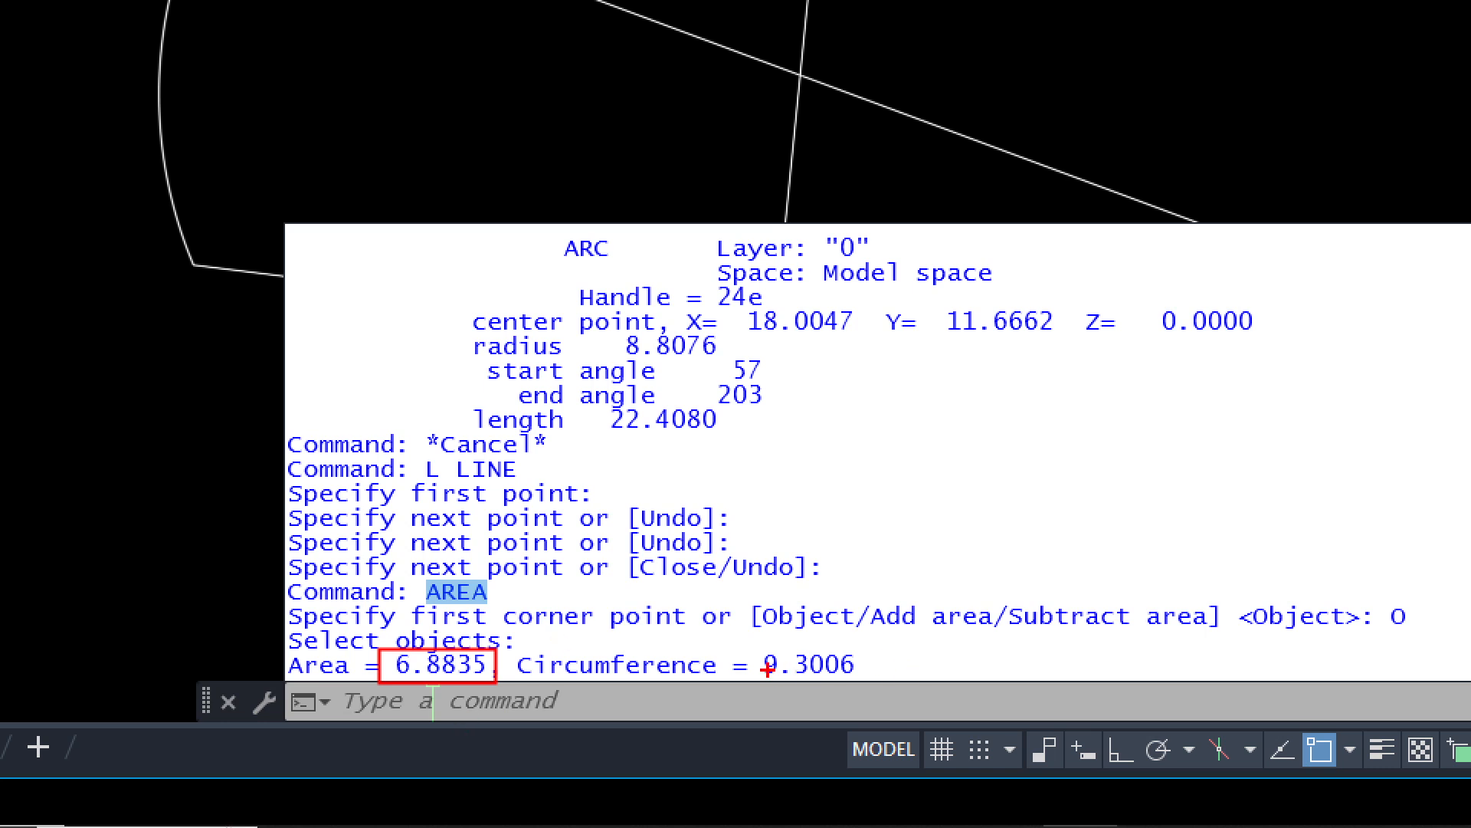
{"action": "left_click_drag", "start_coordinate": [759, 643], "coordinate": [865, 682], "text": "ctrl"}
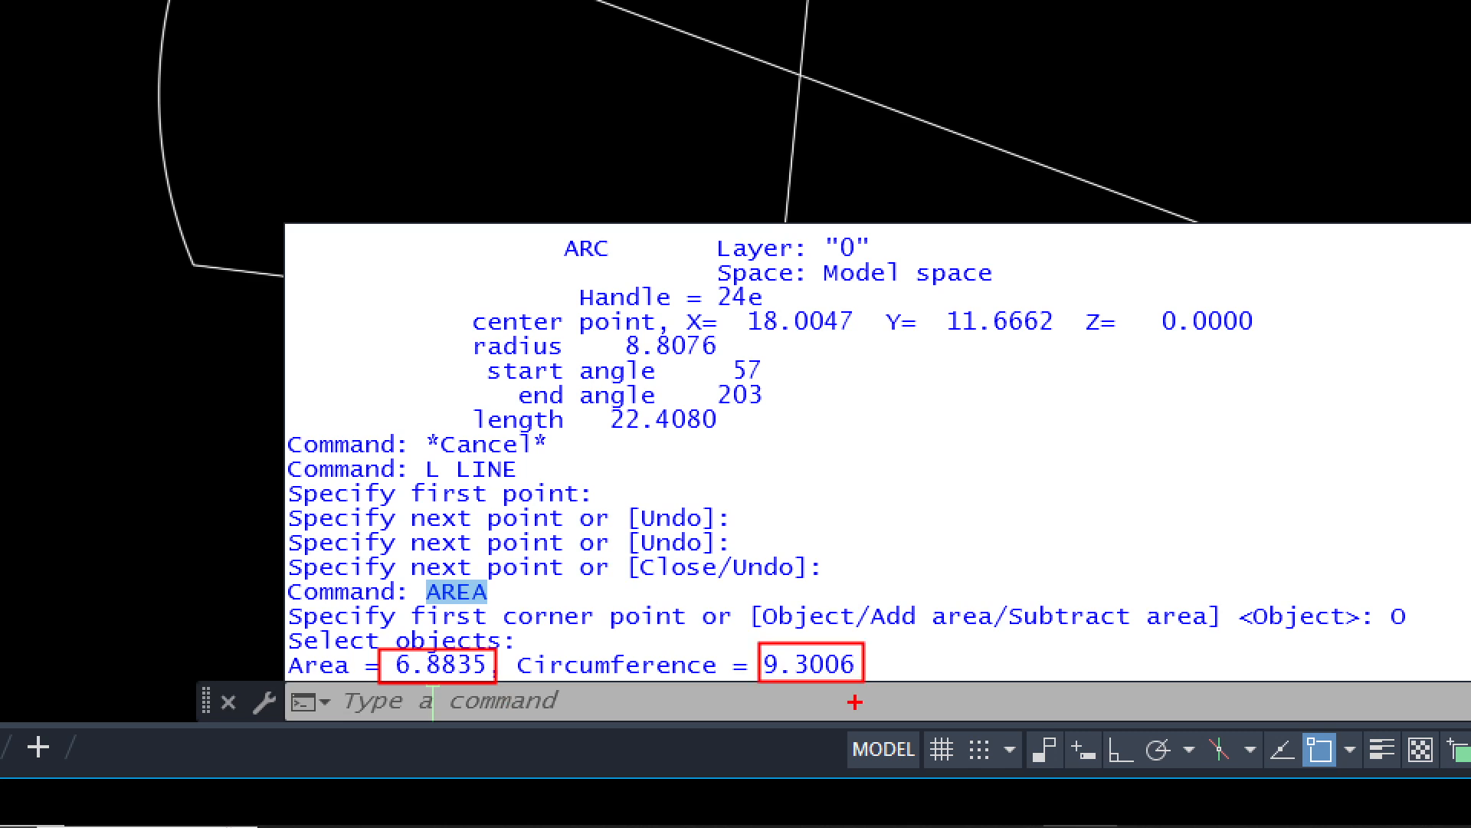
{"action": "key", "text": "Escape"}
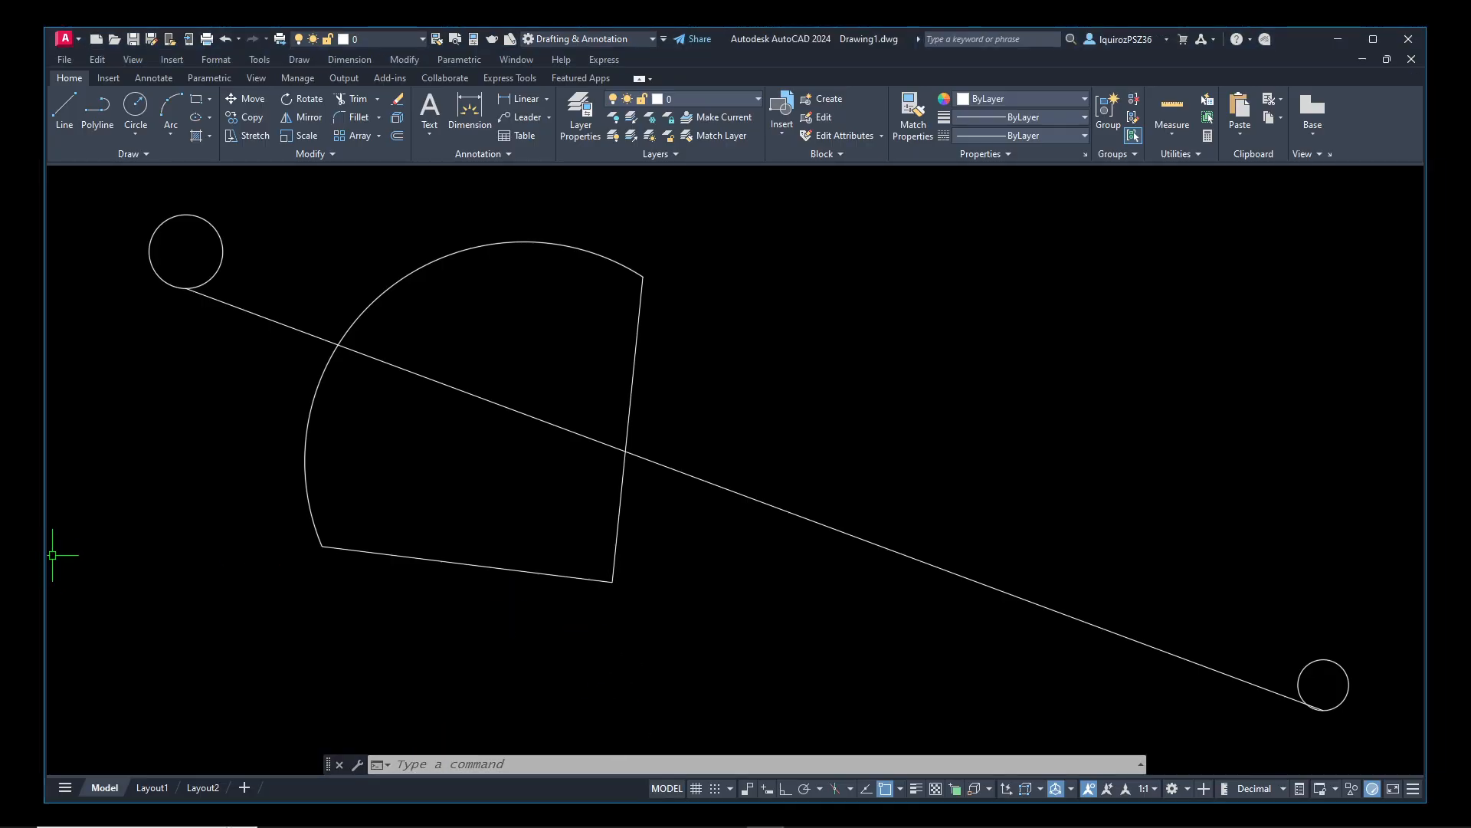
- Draw a closed seven-sided polyline beside the arc shape, with its lower corner extending across the long line
{"action": "left_click", "coordinate": [720, 362]}
{"action": "type", "text": "pl"}
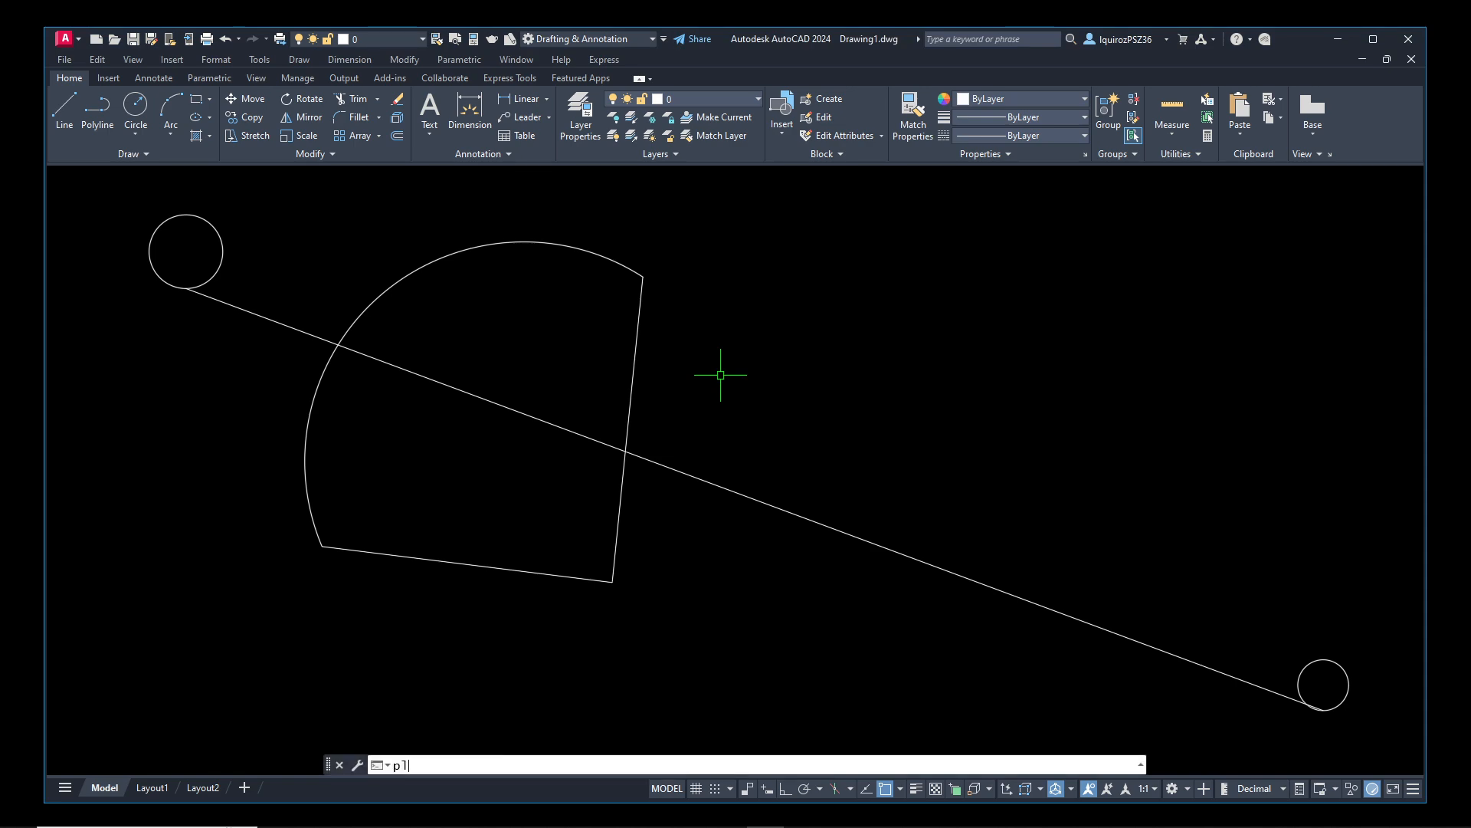
{"action": "key", "text": "Return"}
{"action": "left_click", "coordinate": [697, 342]}
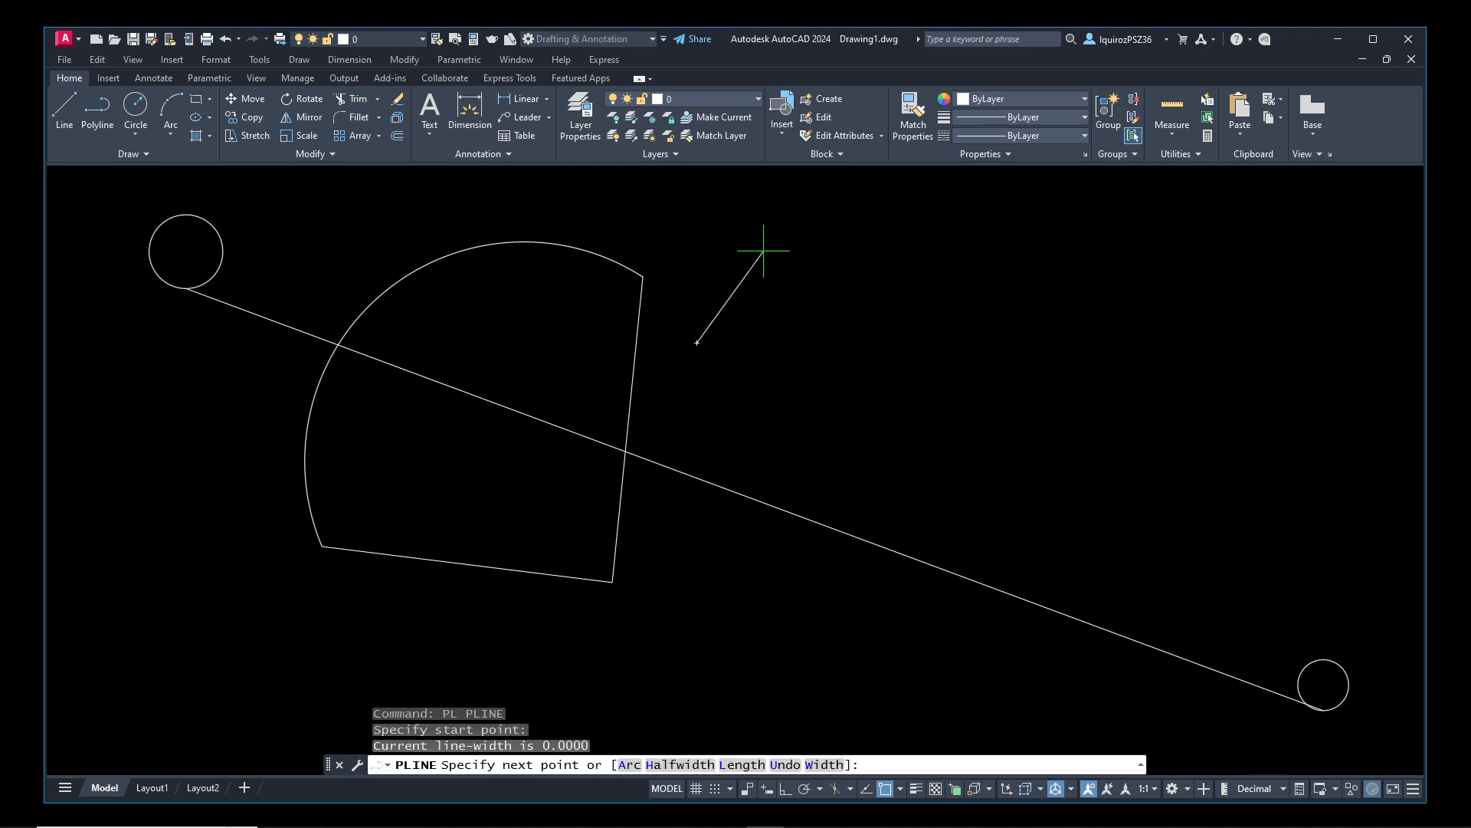
{"action": "left_click", "coordinate": [775, 222]}
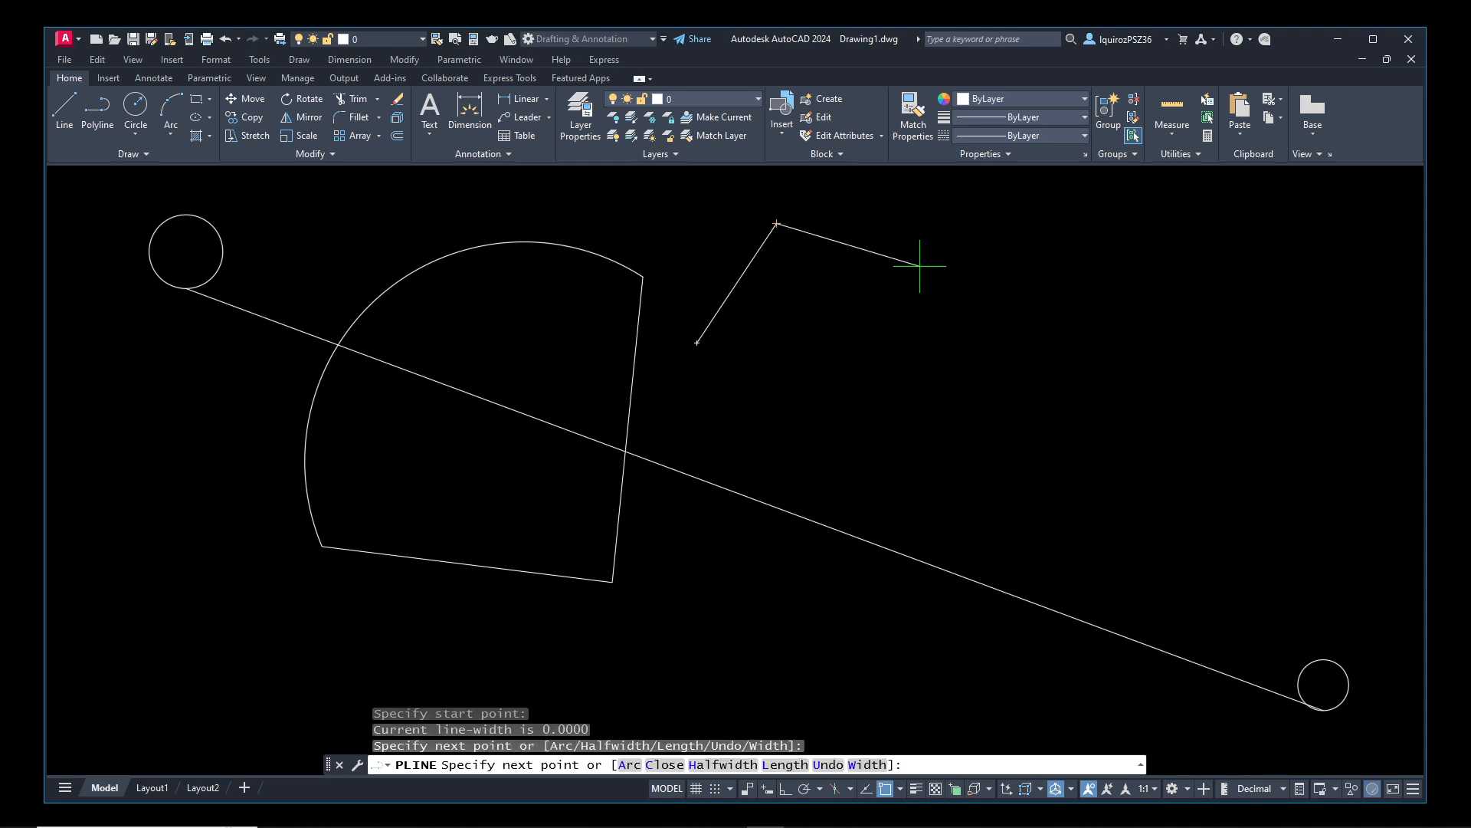
{"action": "left_click", "coordinate": [1012, 235]}
{"action": "left_click", "coordinate": [1122, 433]}
{"action": "left_click", "coordinate": [1003, 511]}
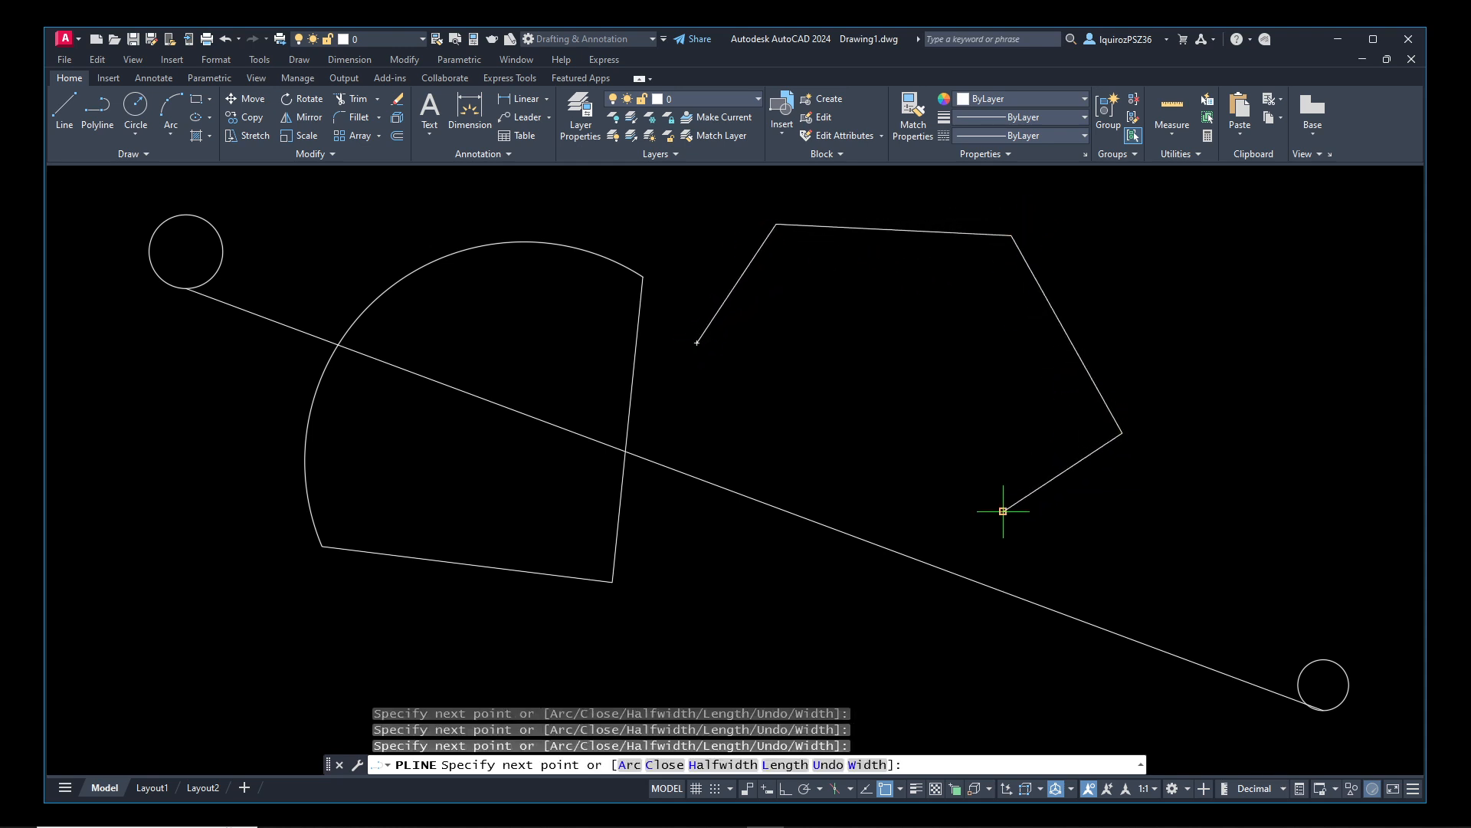
{"action": "left_click", "coordinate": [723, 620]}
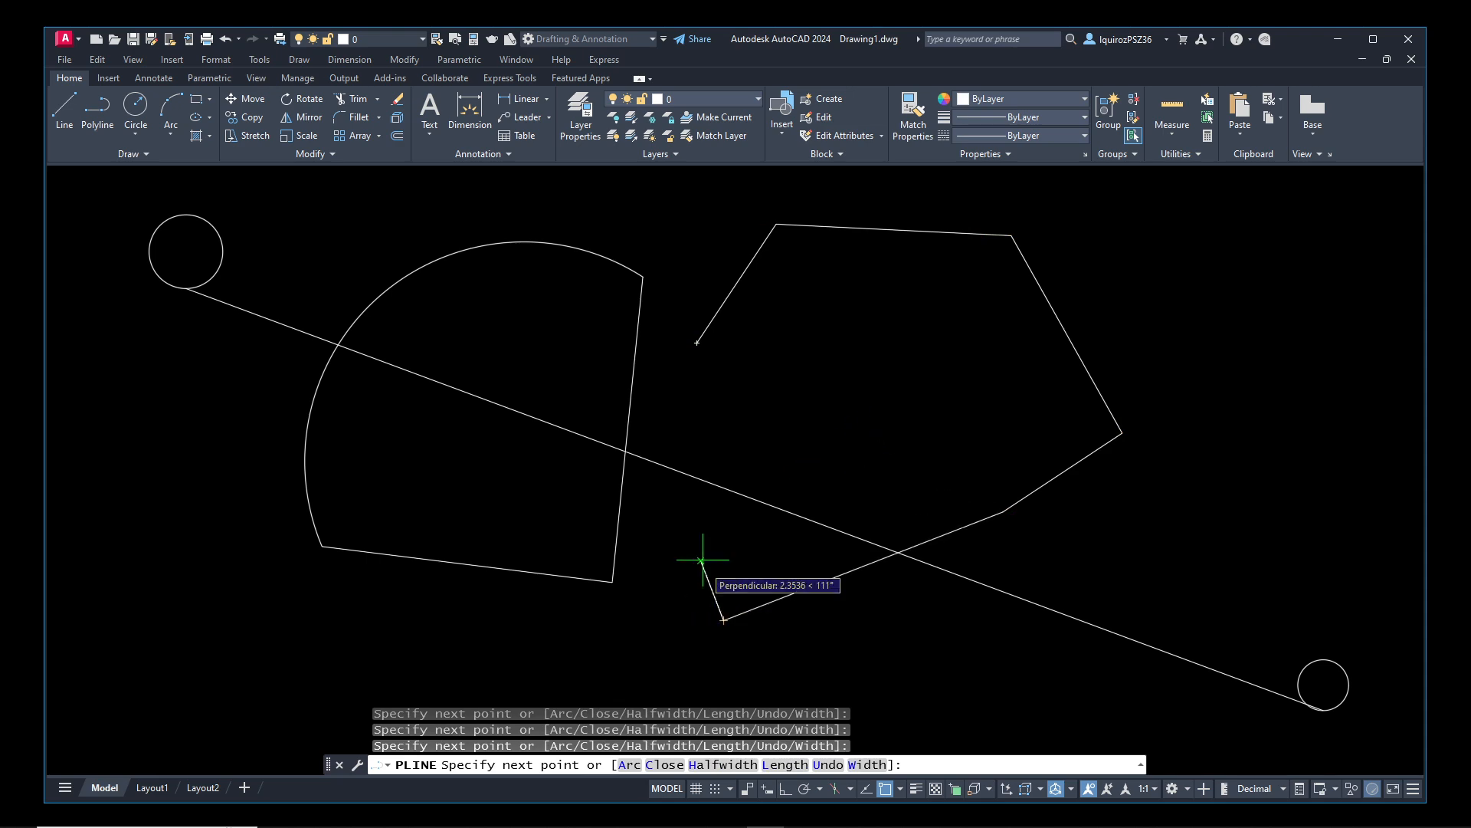
{"action": "left_click", "coordinate": [781, 455]}
{"action": "left_click", "coordinate": [698, 343]}
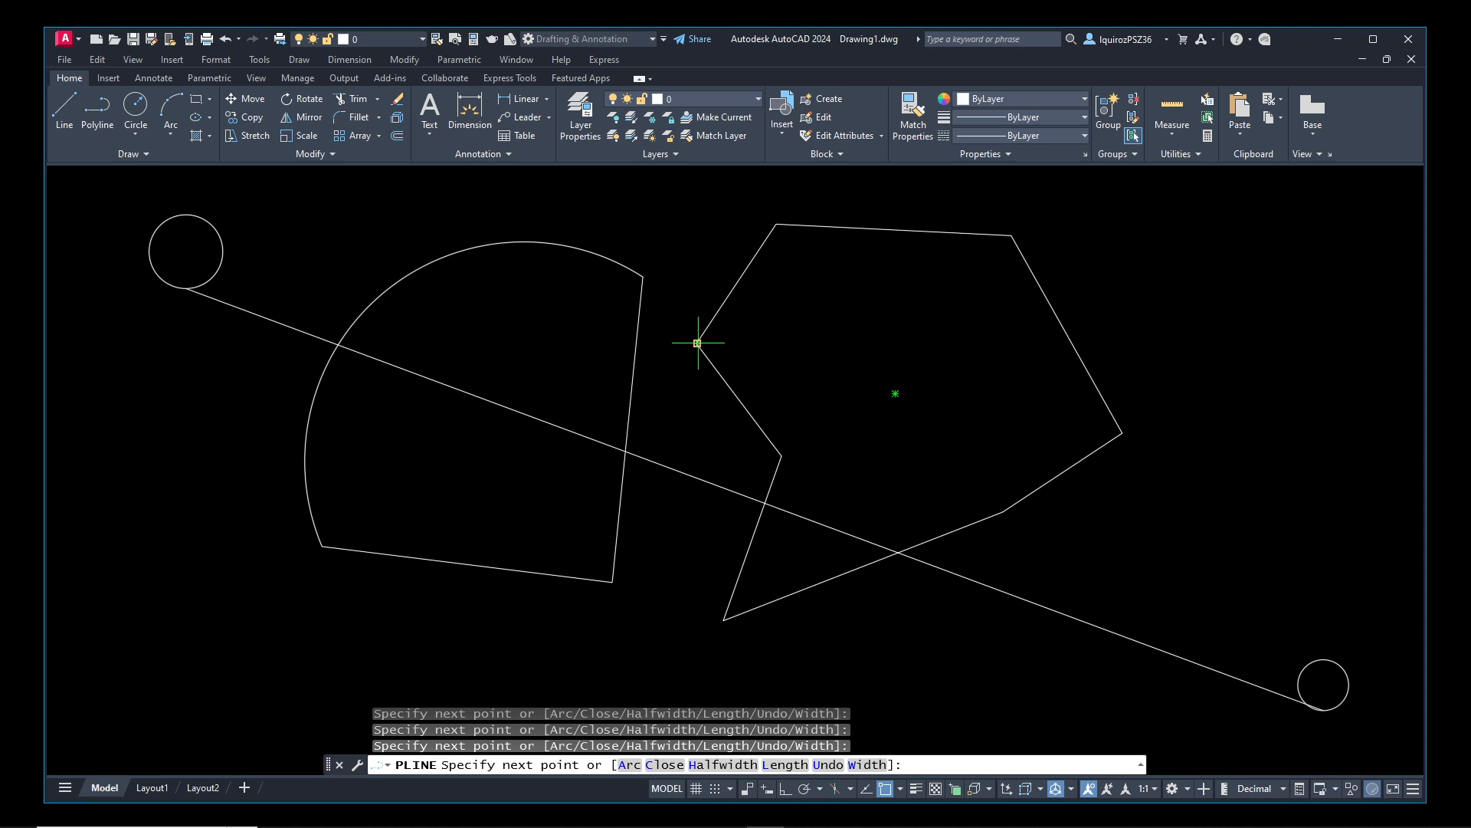
{"action": "right_click", "coordinate": [697, 343]}
{"action": "left_click", "coordinate": [709, 350]}
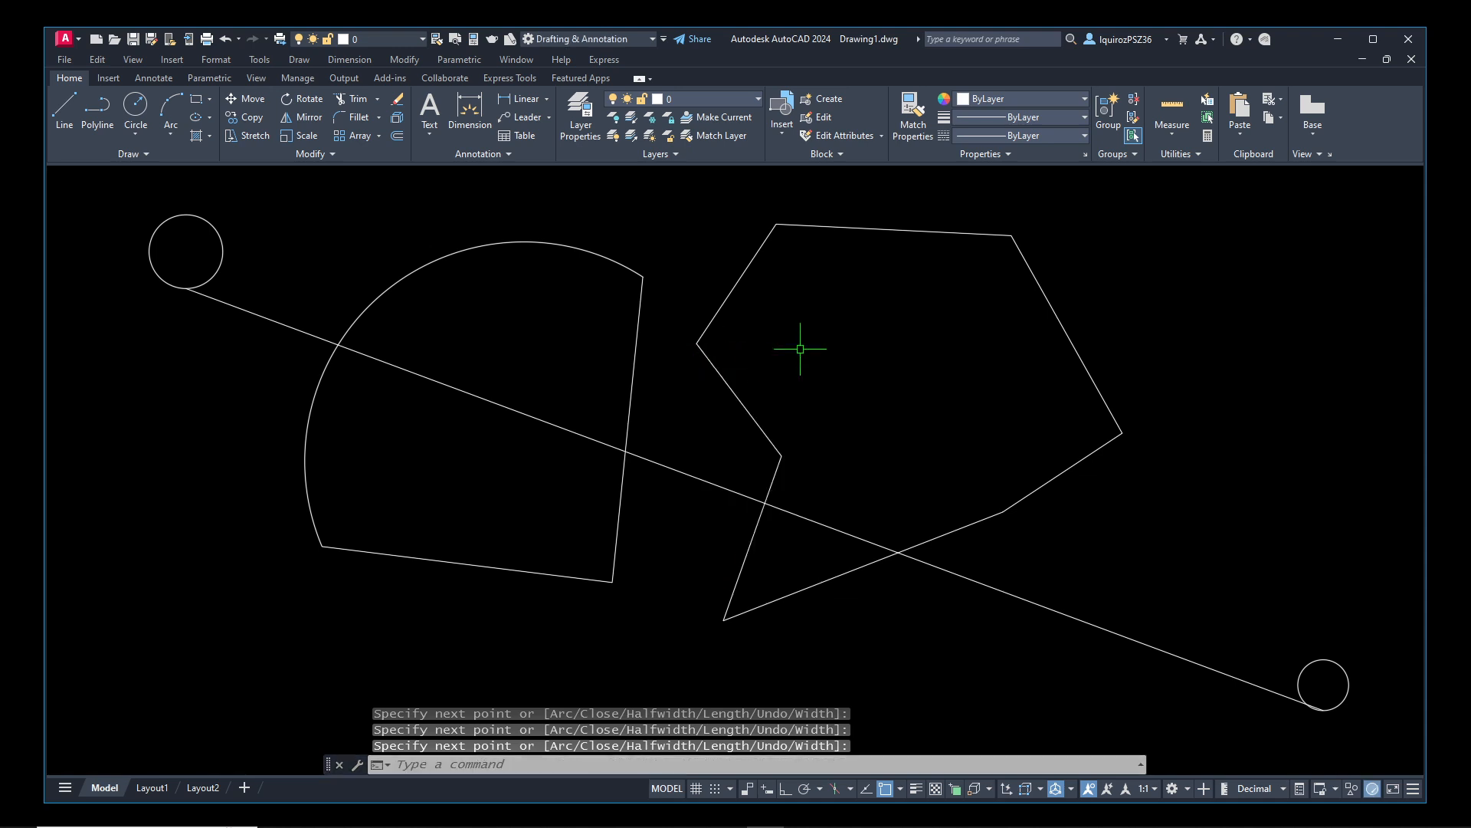
- Measure the closed polyline's area and perimeter with the AREA command's Object option
{"action": "left_click", "coordinate": [922, 231]}
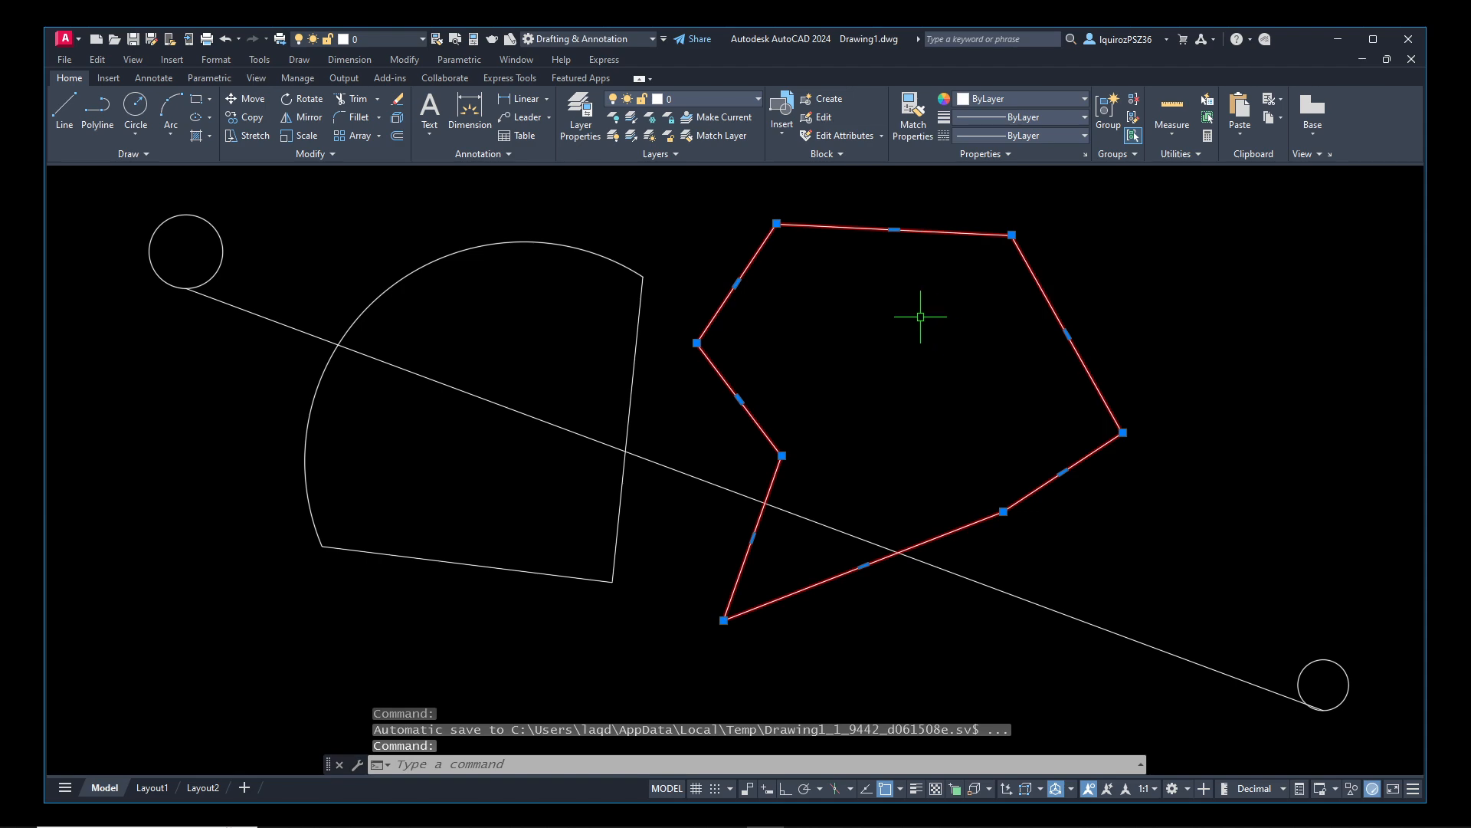
{"action": "key", "text": "Escape"}
{"action": "type", "text": "area"}
{"action": "key", "text": "Return"}
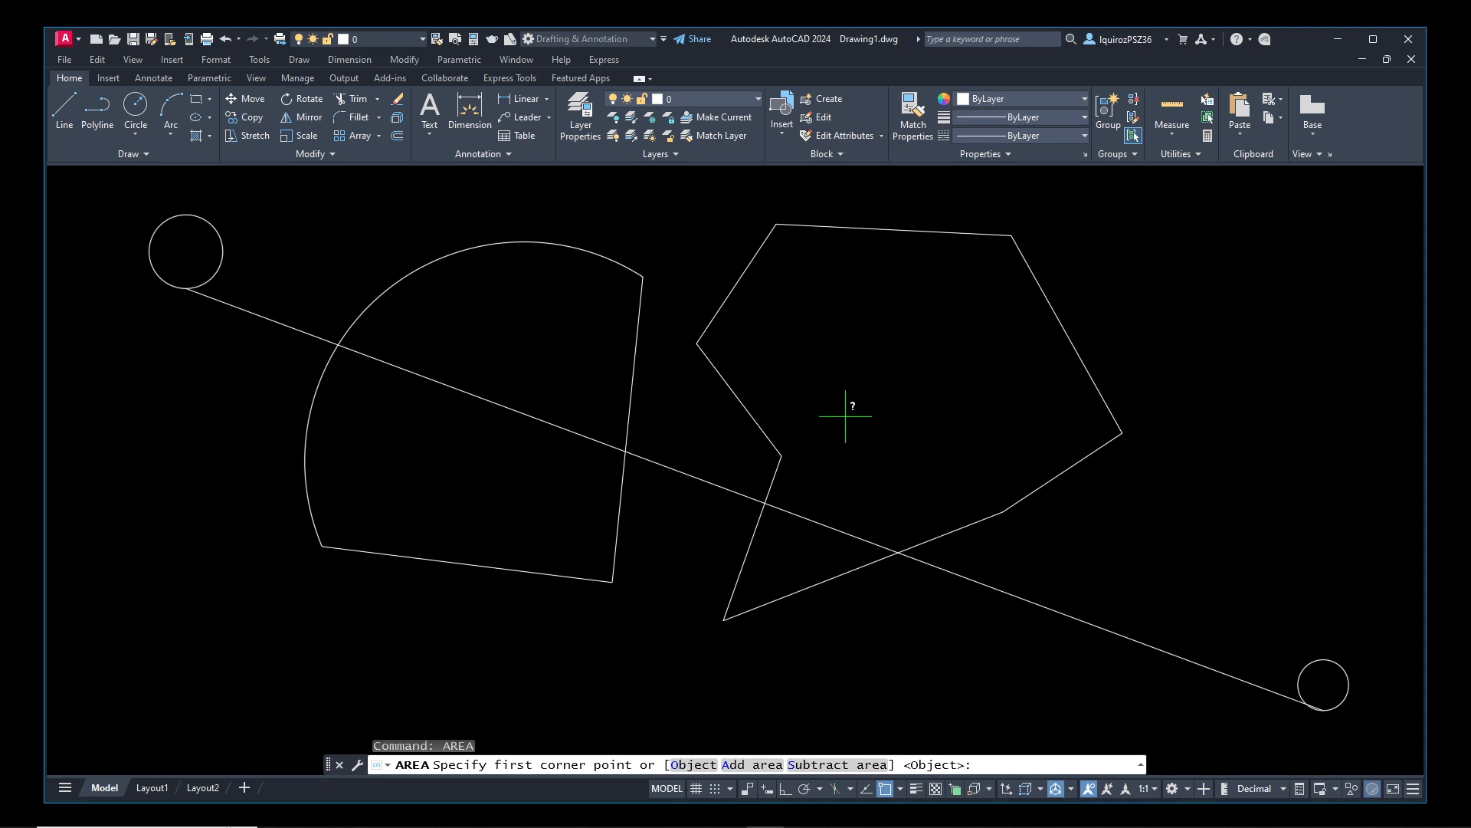
{"action": "left_click", "coordinate": [694, 764]}
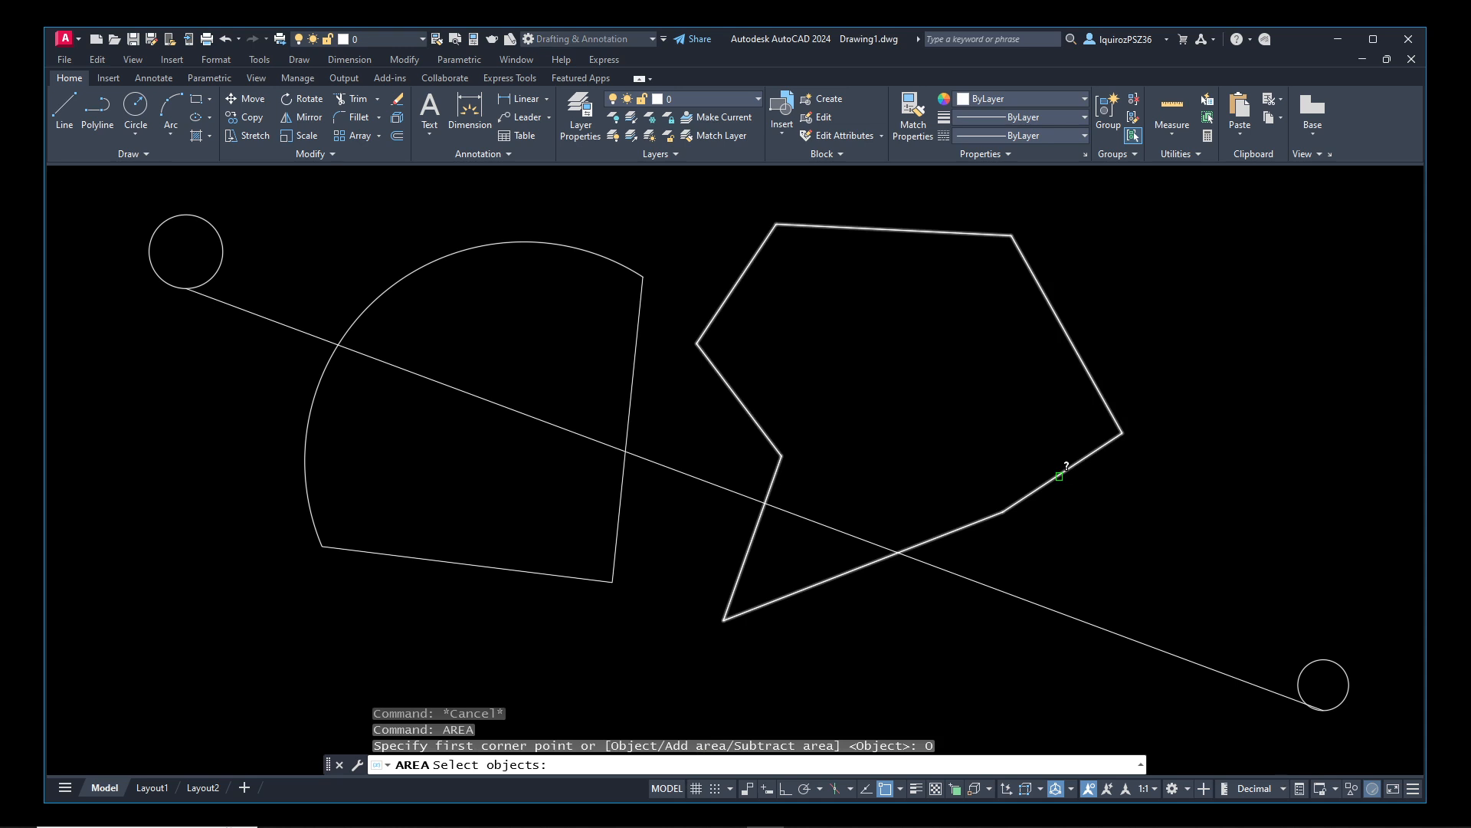
{"action": "left_click", "coordinate": [1060, 476]}
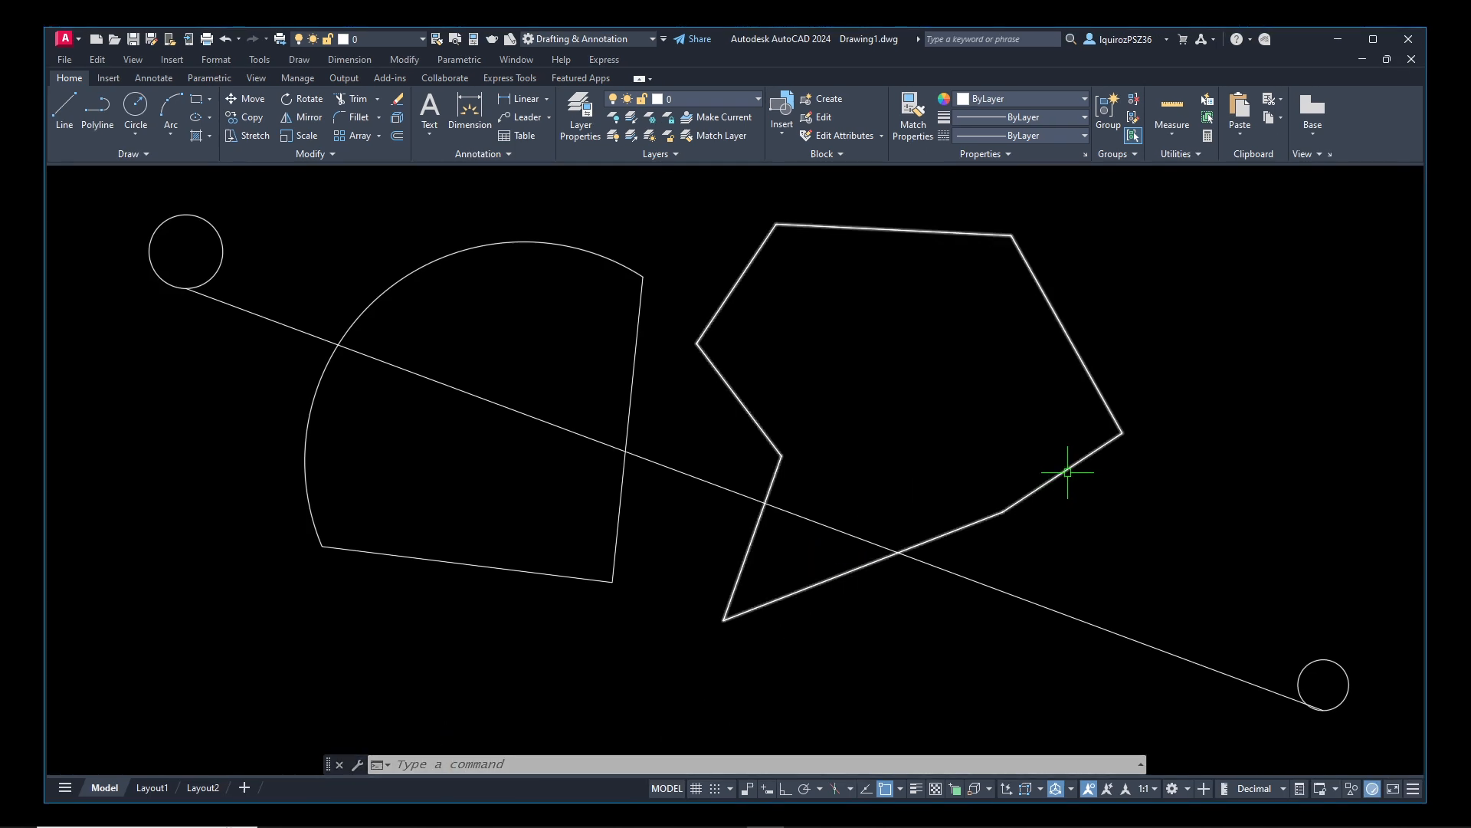
{"action": "left_click", "coordinate": [1068, 472]}
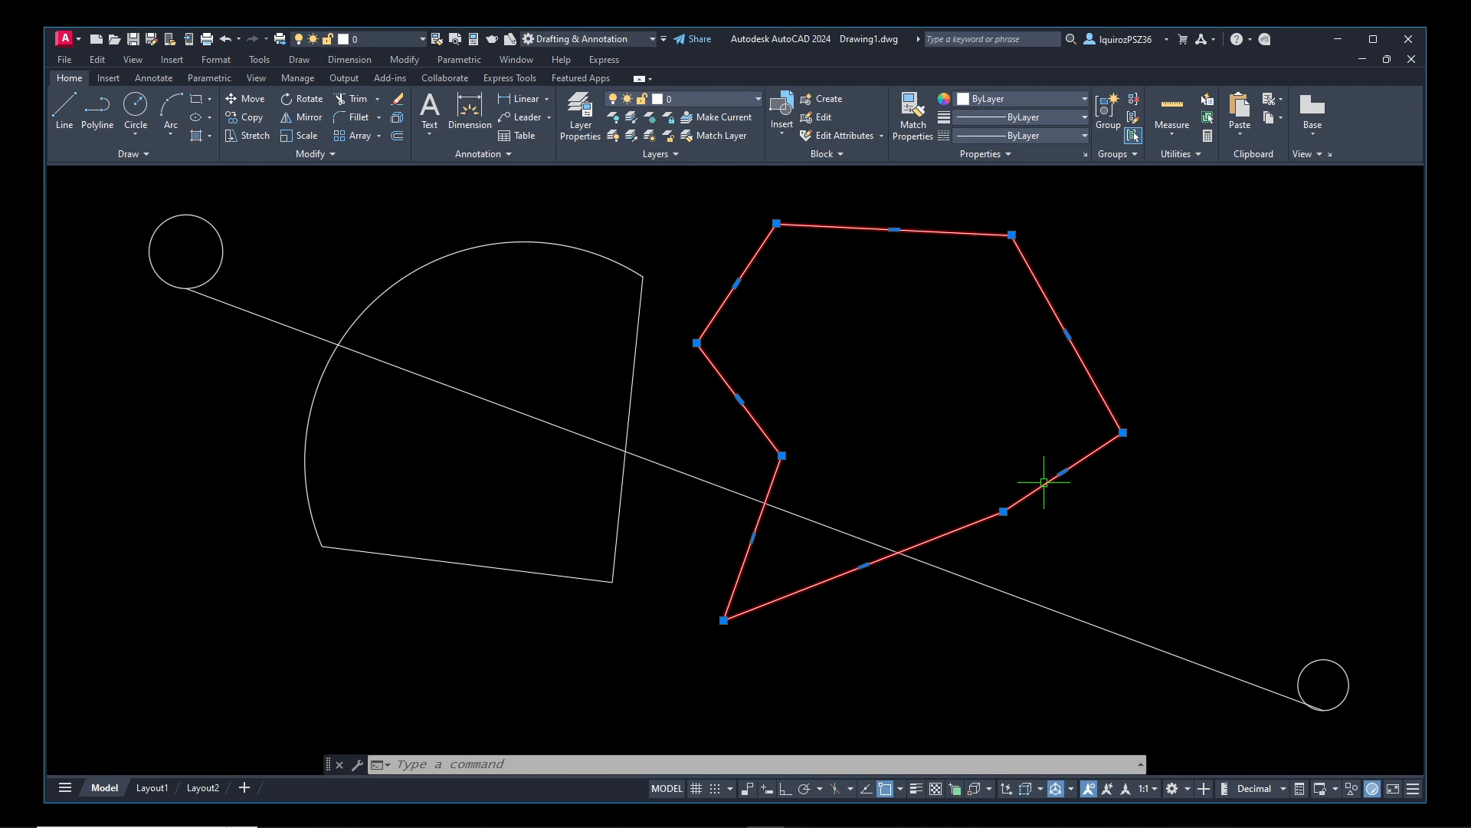
{"action": "key", "text": "Escape"}
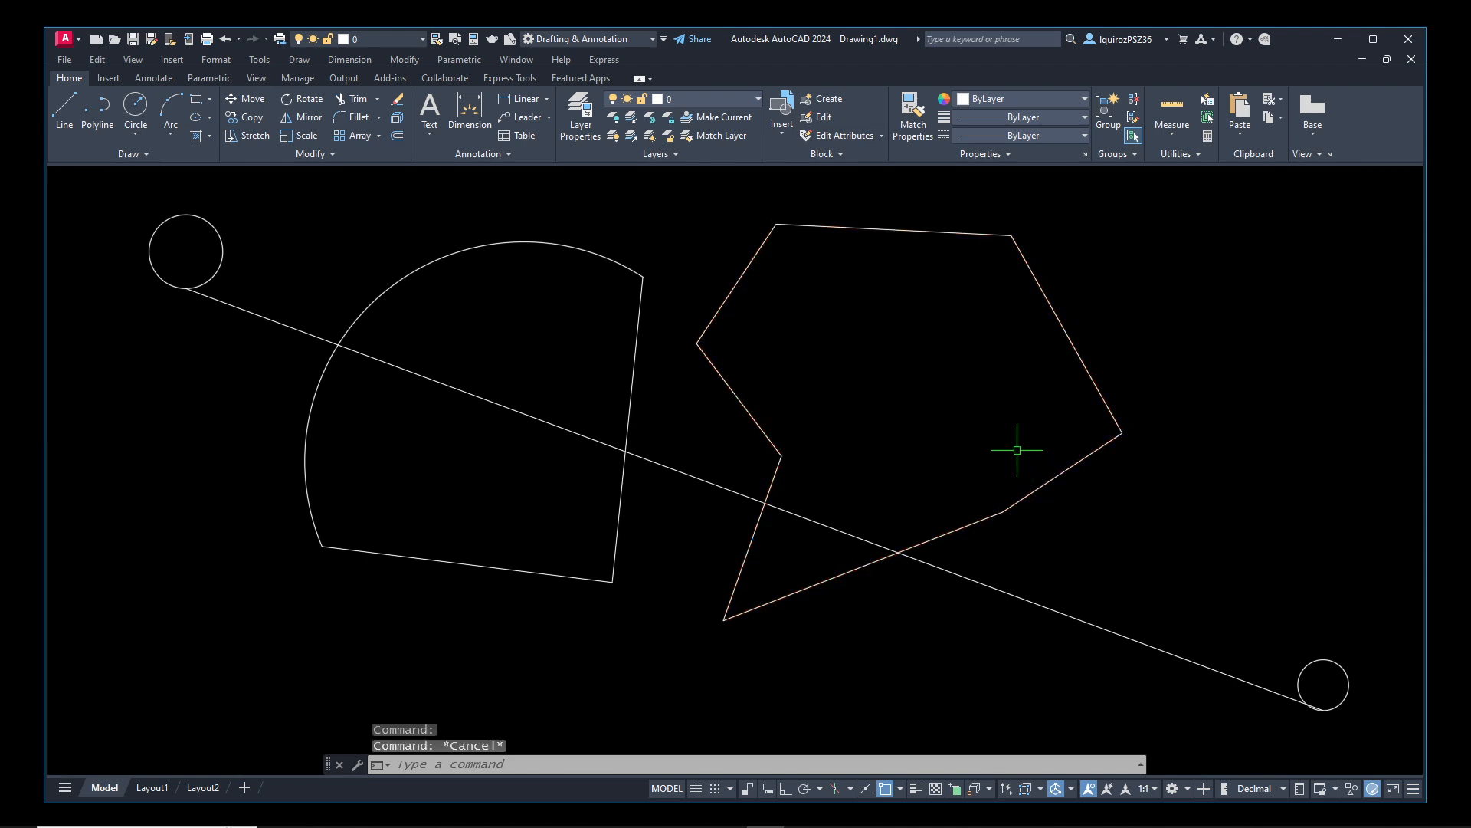
{"action": "type", "text": "e"}
{"action": "key", "text": "Return"}
{"action": "key", "text": "Return"}
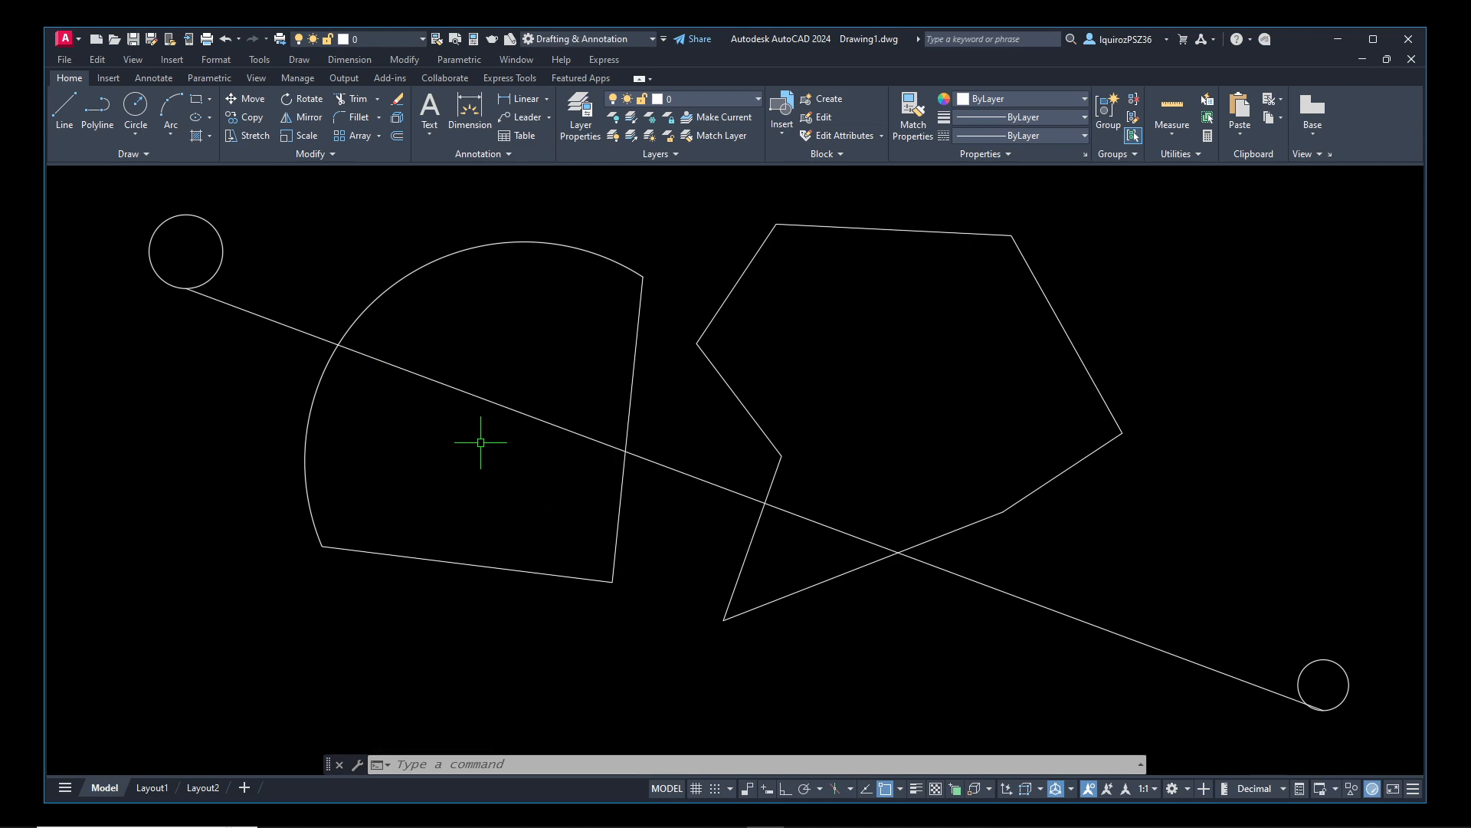
- Try to measure the arc-and-lines shape with the AREA command's Object option, picking its lower line and its arc
{"action": "type", "text": "area"}
{"action": "key", "text": "Return"}
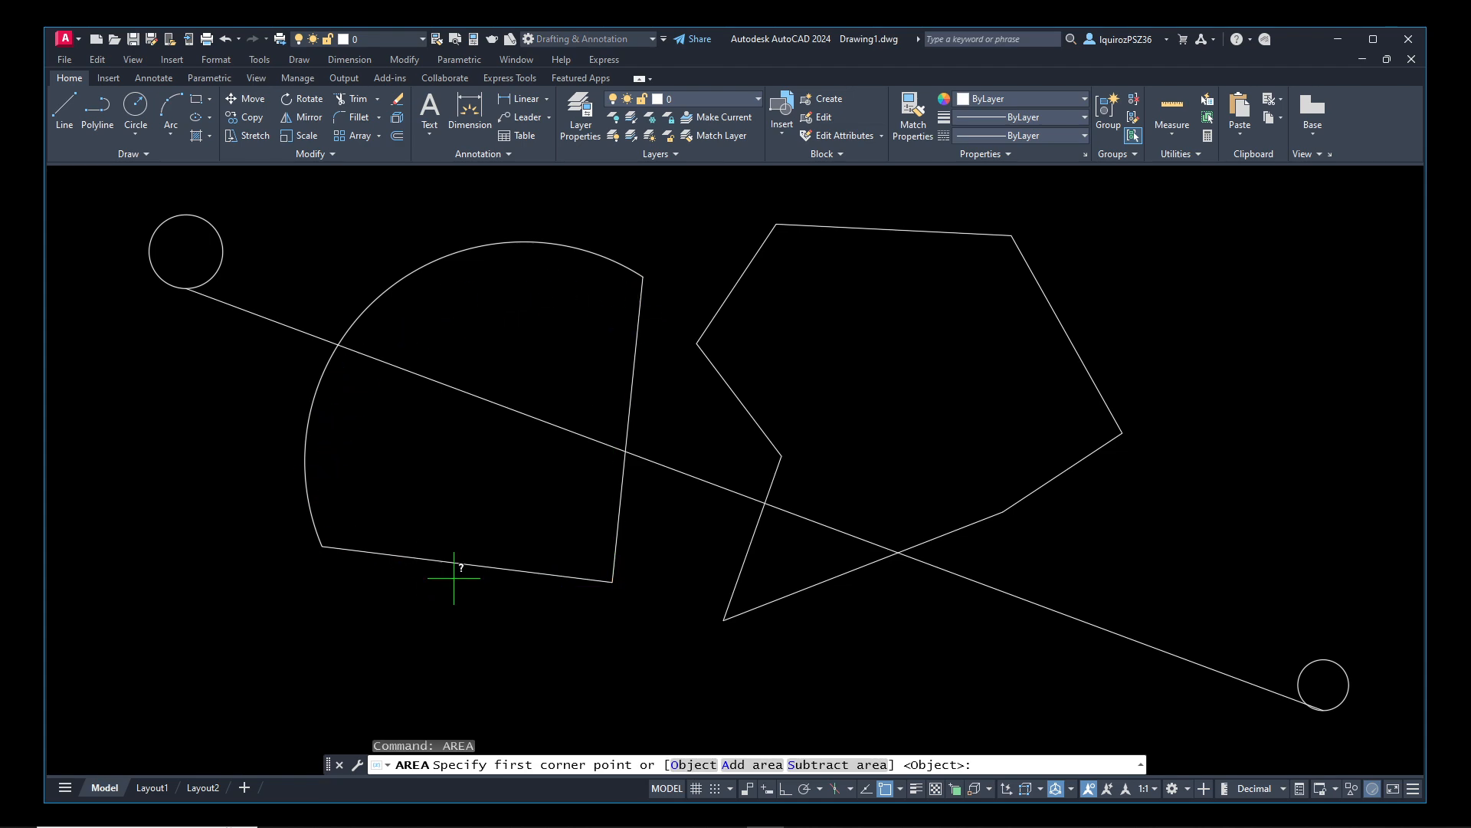
{"action": "type", "text": "o"}
{"action": "key", "text": "Return"}
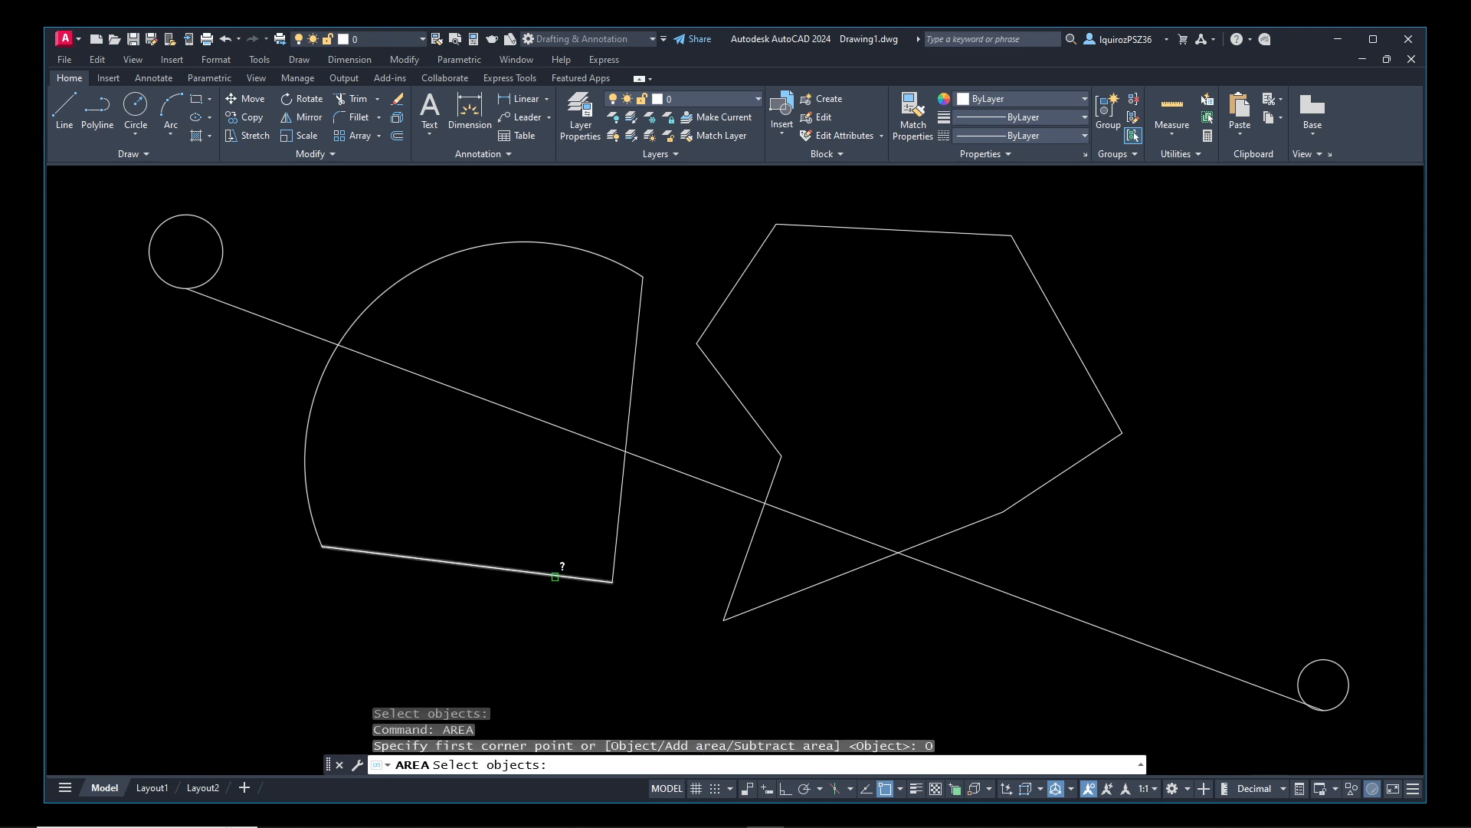
{"action": "left_click", "coordinate": [555, 576]}
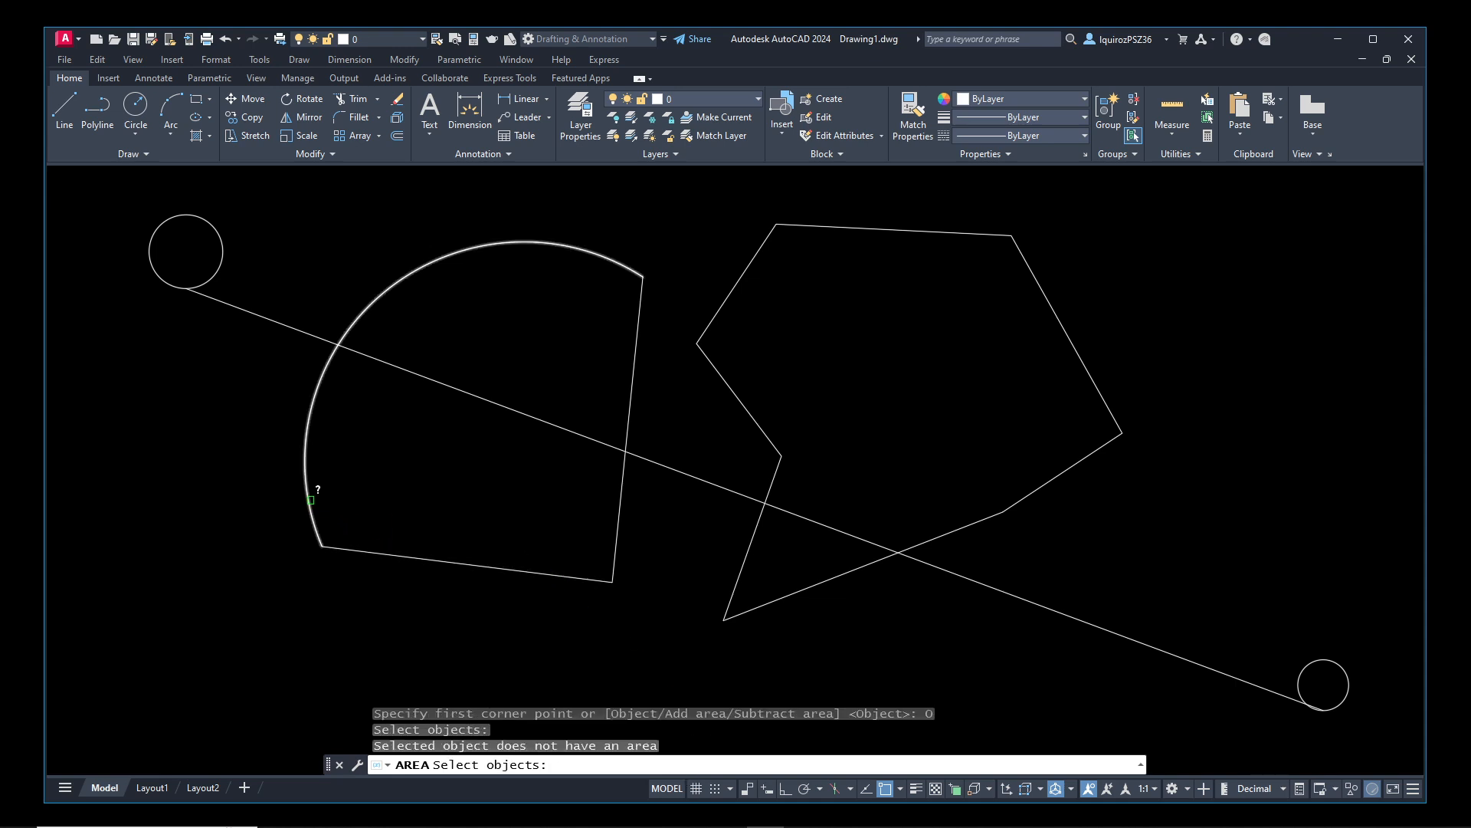
{"action": "left_click", "coordinate": [311, 498]}
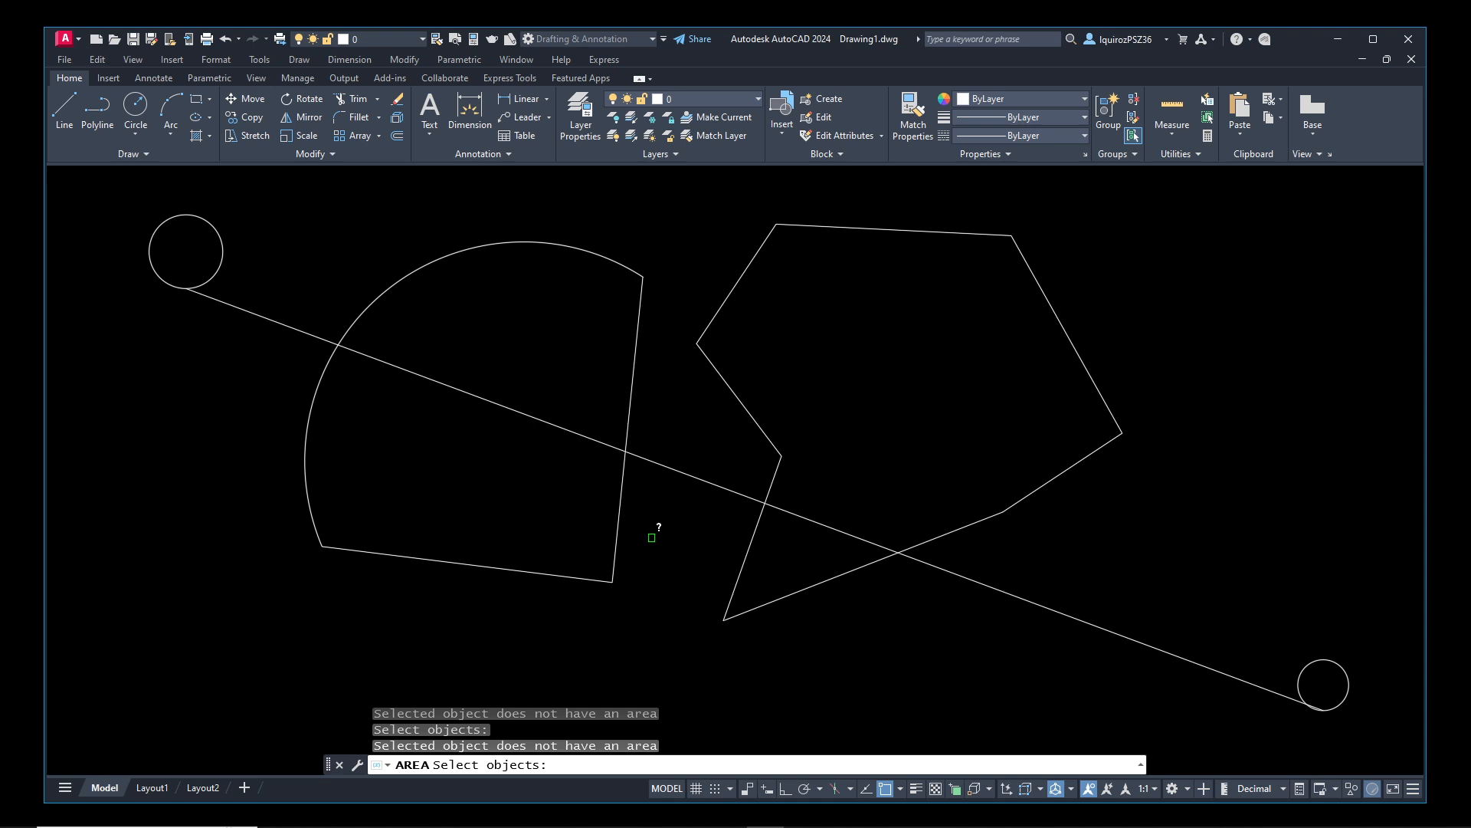
{"action": "key", "text": "Return"}
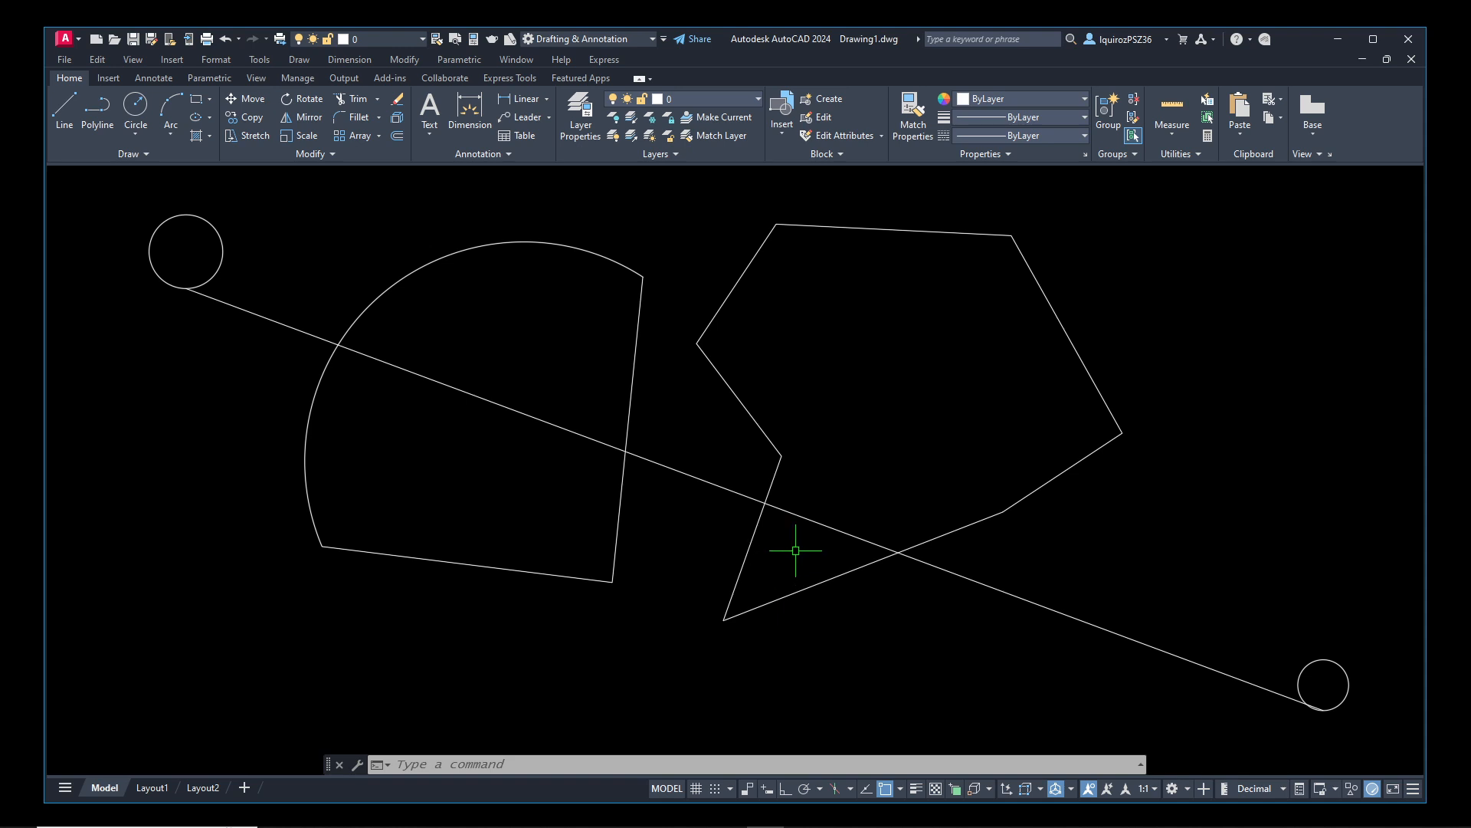
- Select the closed polyline and both circles to inspect each as a single closed object, and clear the selection
{"action": "left_click", "coordinate": [724, 374]}
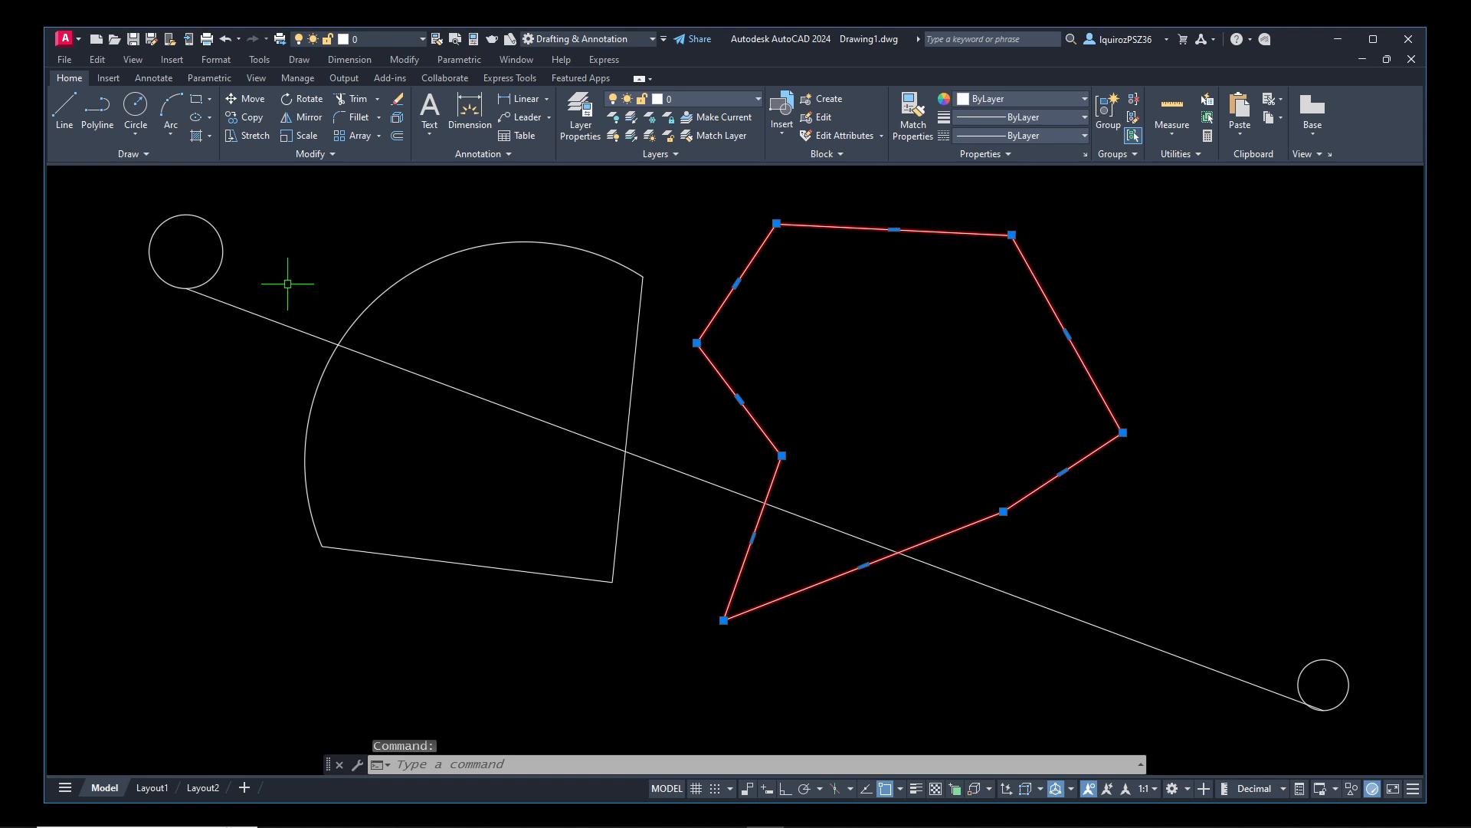
{"action": "left_click", "coordinate": [223, 250]}
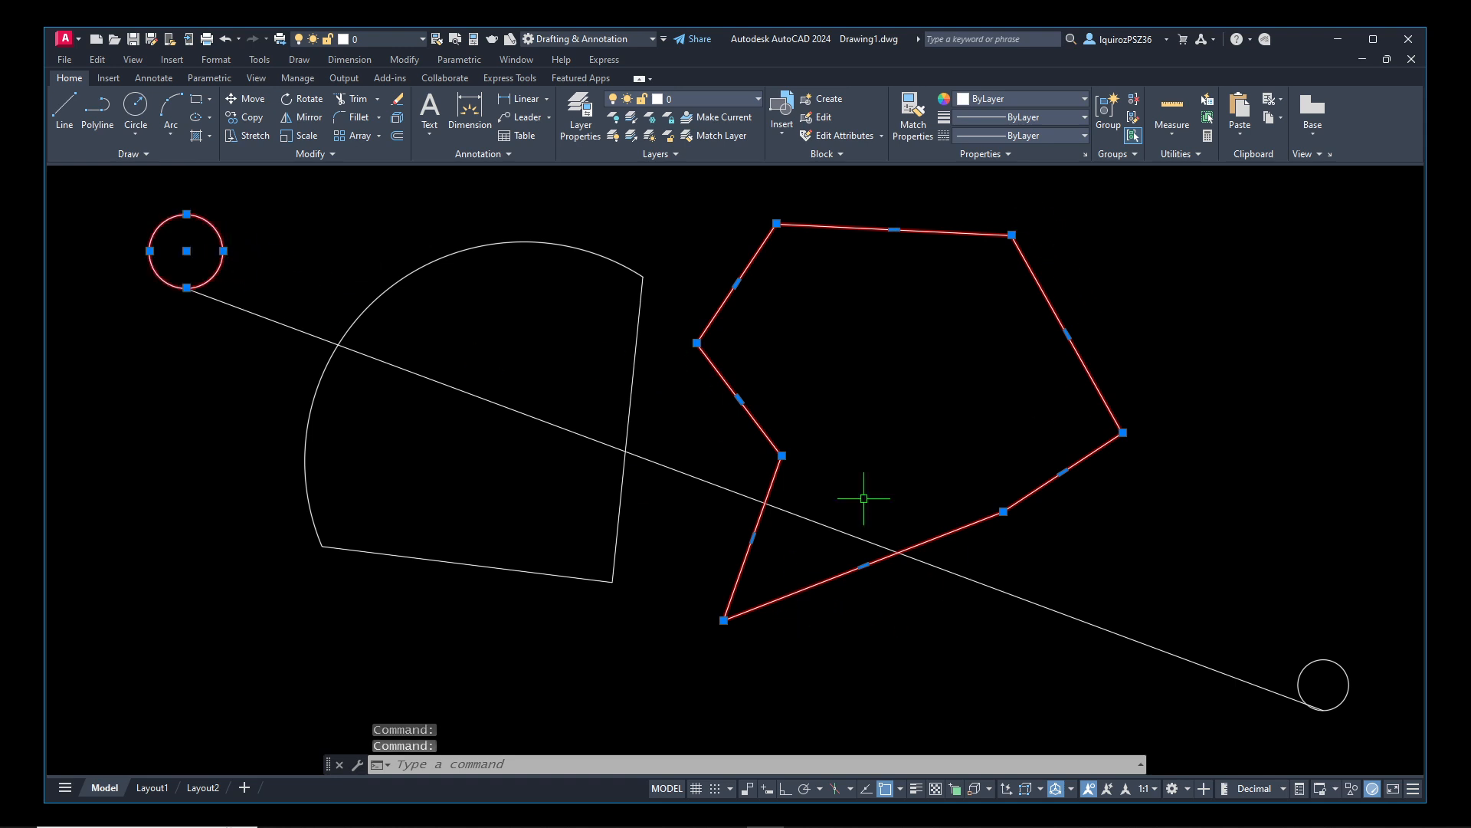
{"action": "left_click", "coordinate": [1315, 658]}
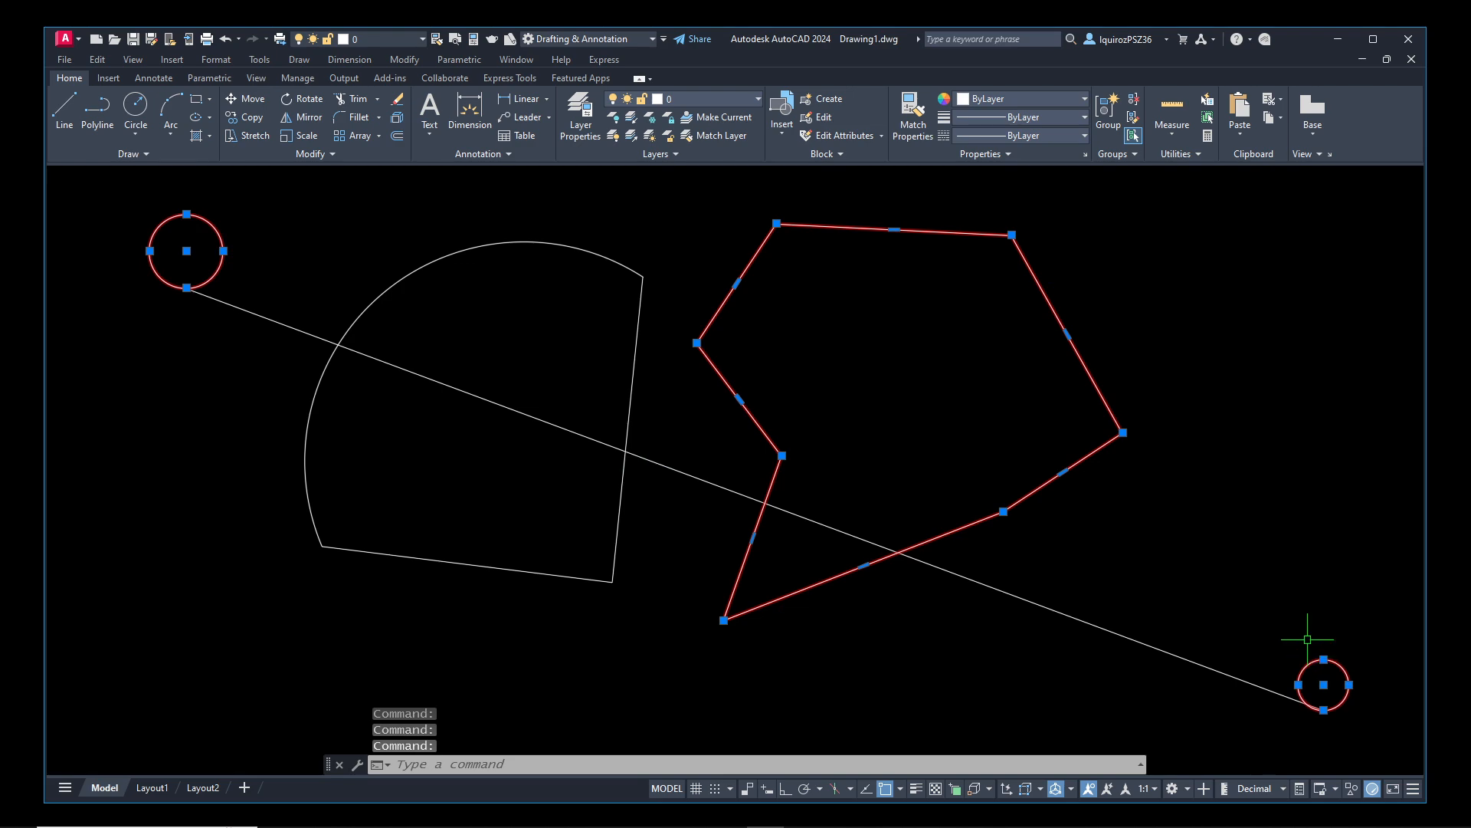
{"action": "key", "text": "Escape"}
{"action": "key", "text": "Escape"}
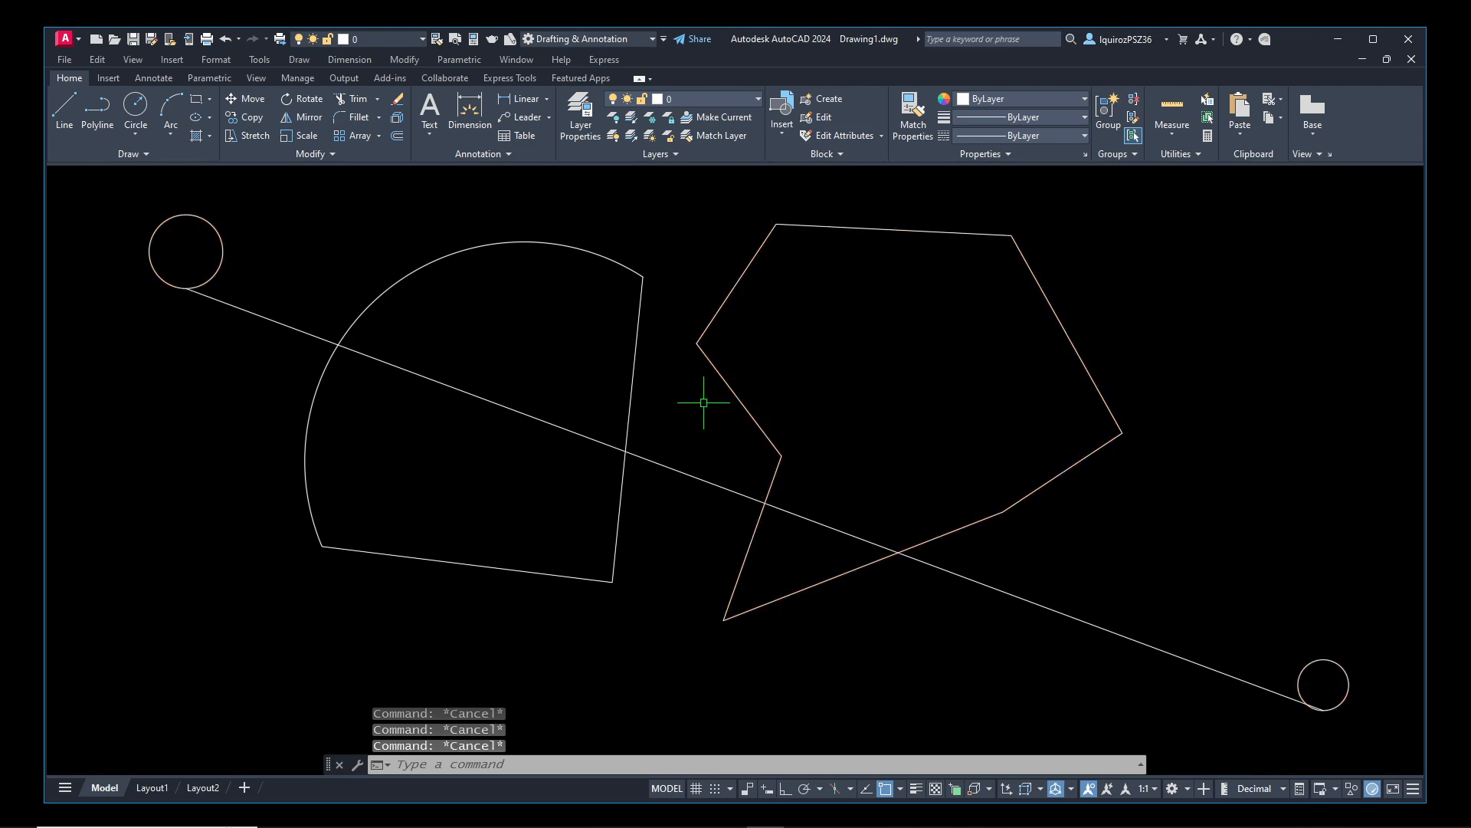
- Select the arc shape's steep line, arc and lower line to inspect its separate pieces, and clear the selection
{"action": "left_click", "coordinate": [633, 372]}
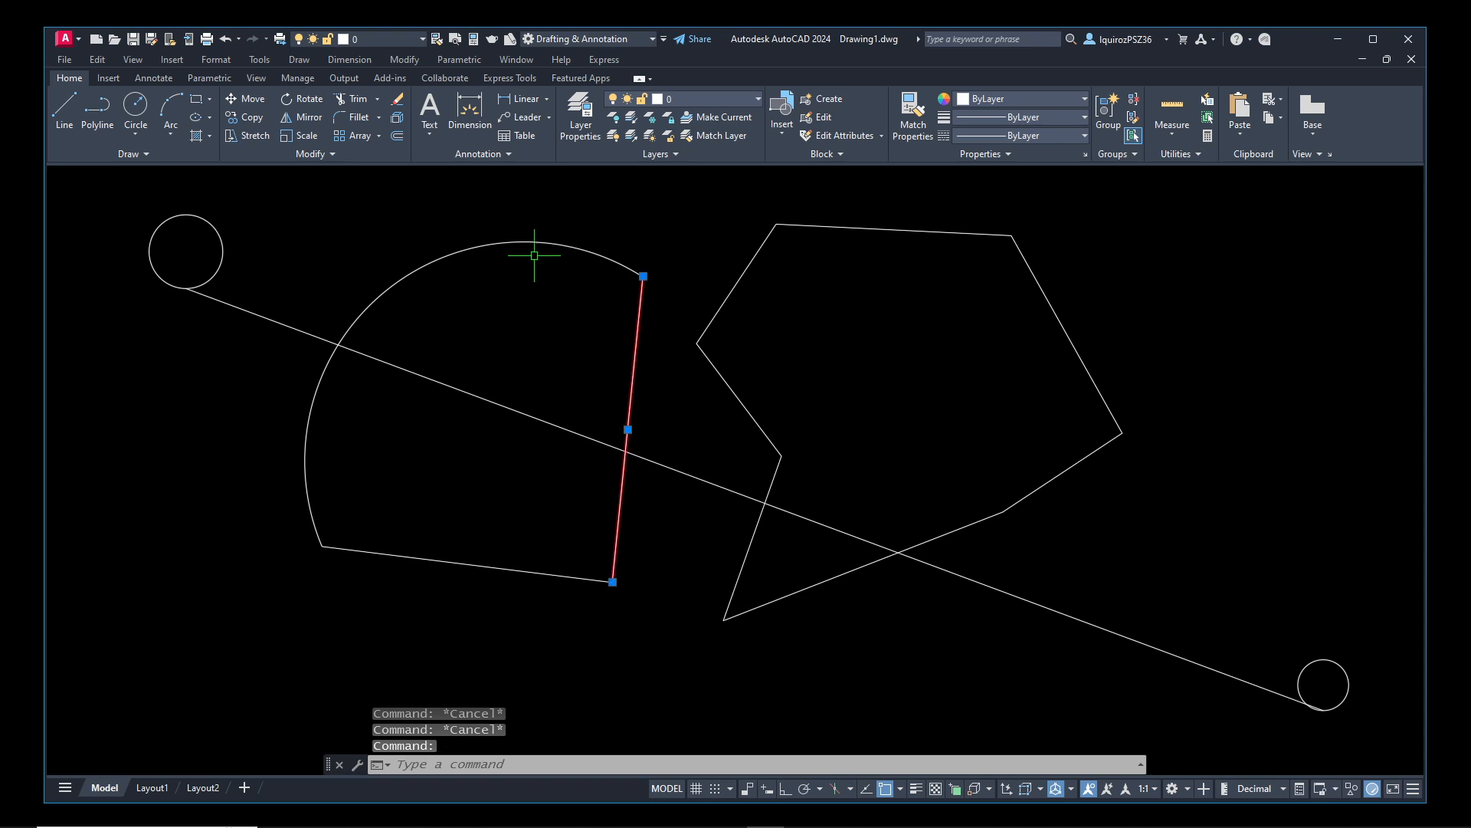
{"action": "left_click", "coordinate": [486, 242]}
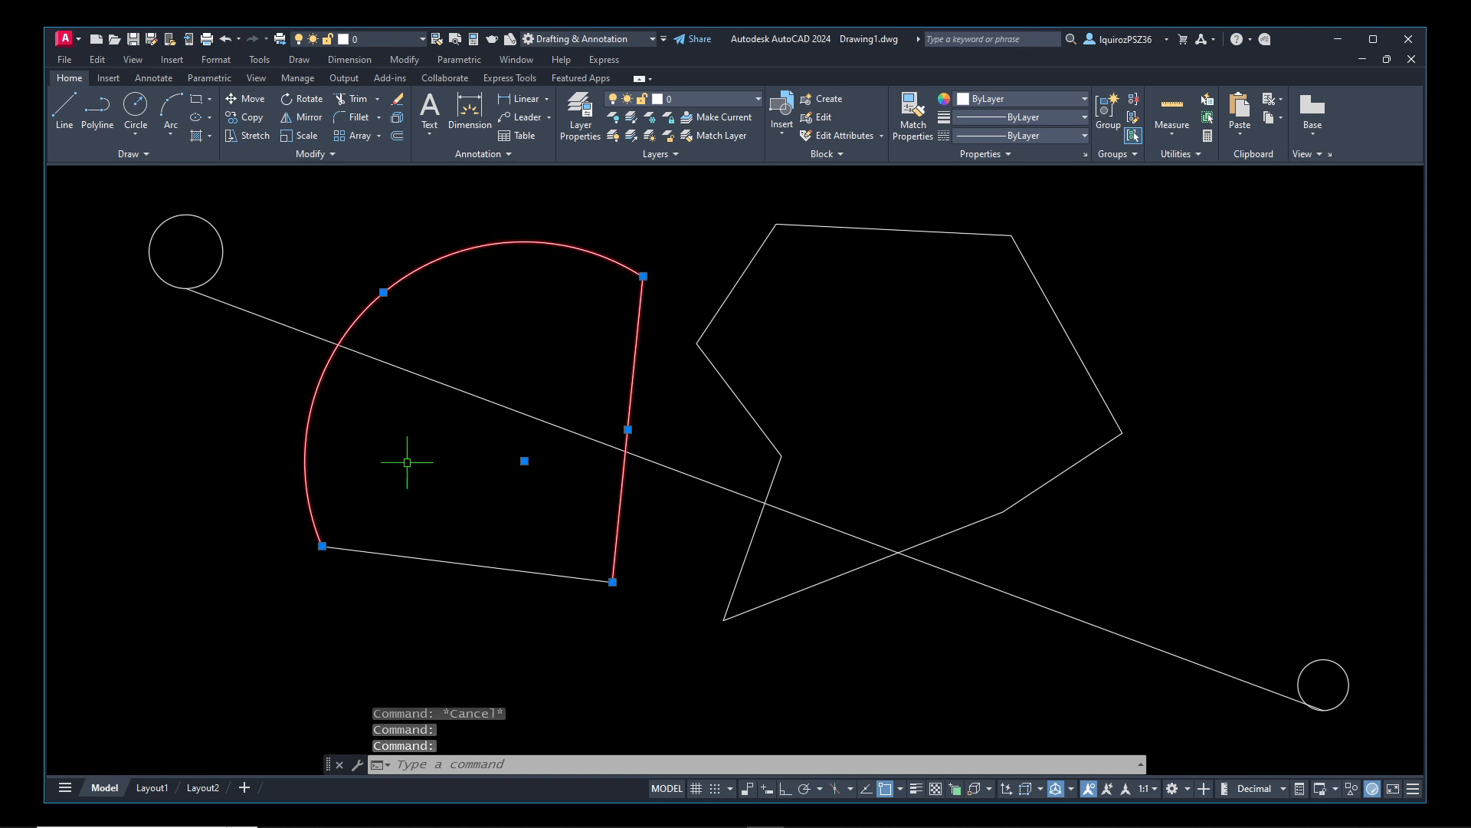
{"action": "left_click", "coordinate": [469, 563]}
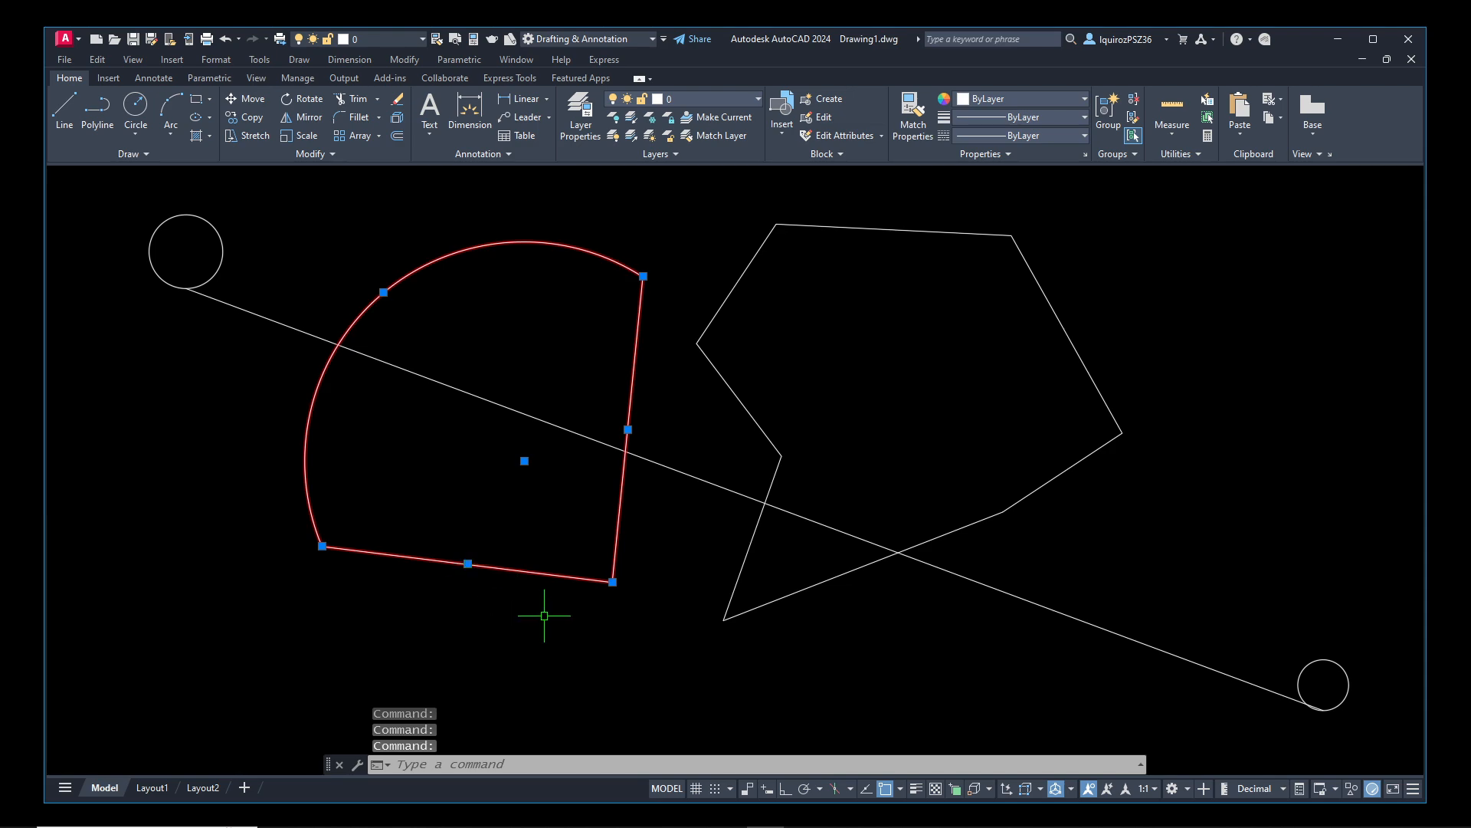
{"action": "key", "text": "Escape"}
{"action": "key", "text": "Escape"}
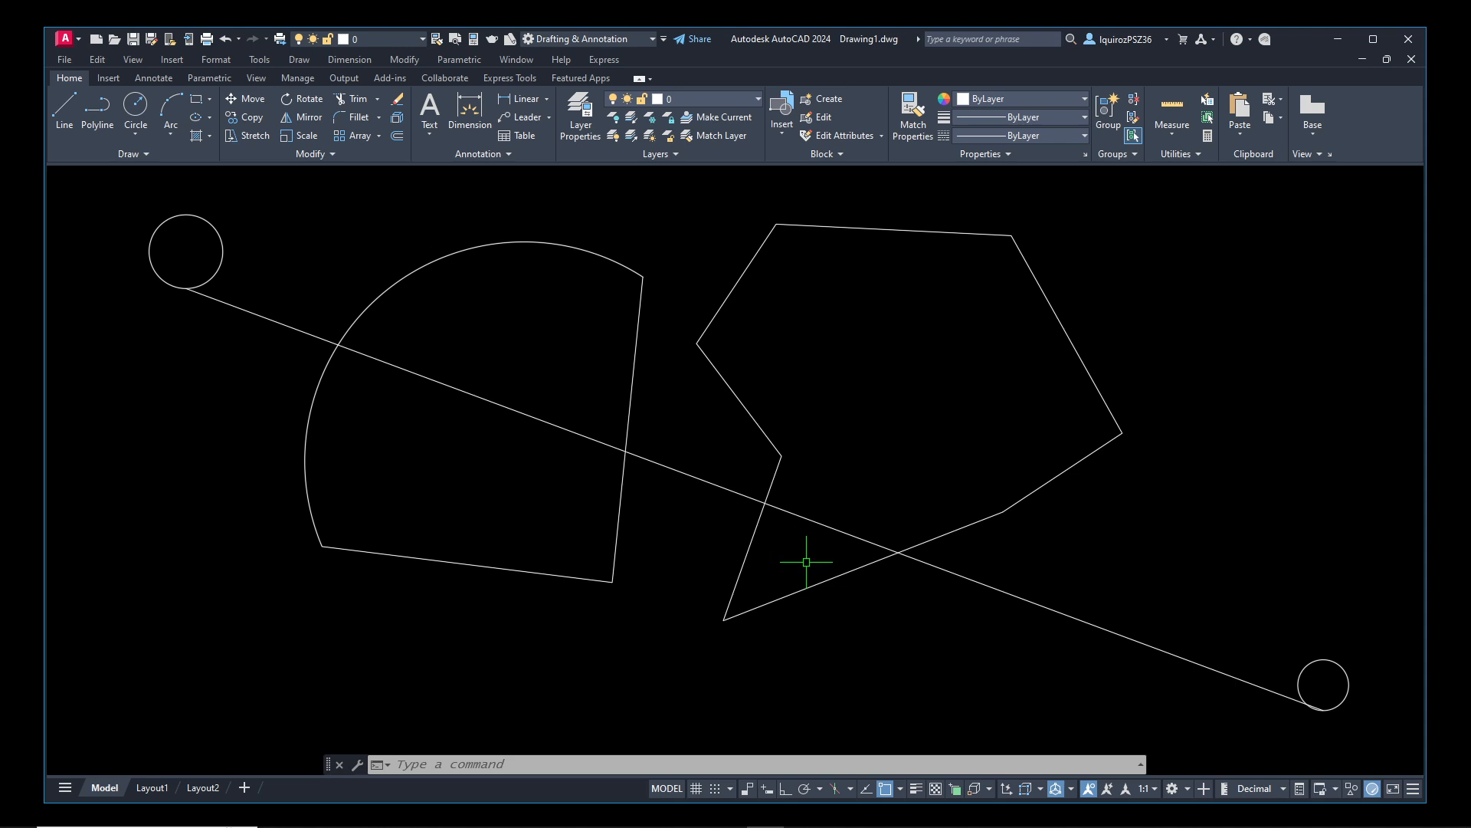
- Measure the triangle cut off the polyline by the long line with AREA, picking both intersections and the polyline's lowest corner
{"action": "left_click", "coordinate": [528, 764]}
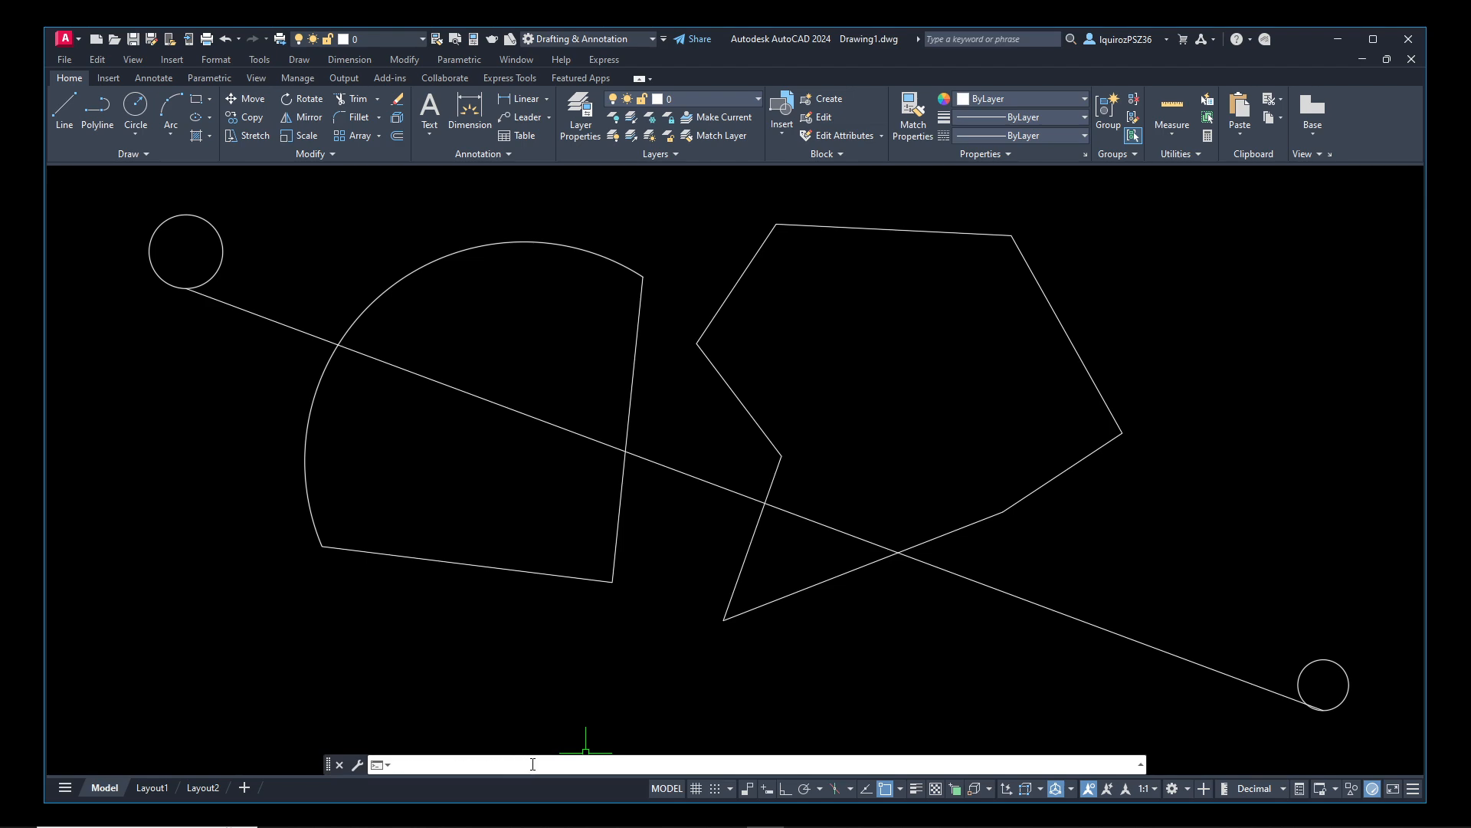
{"action": "type", "text": "area"}
{"action": "key", "text": "Return"}
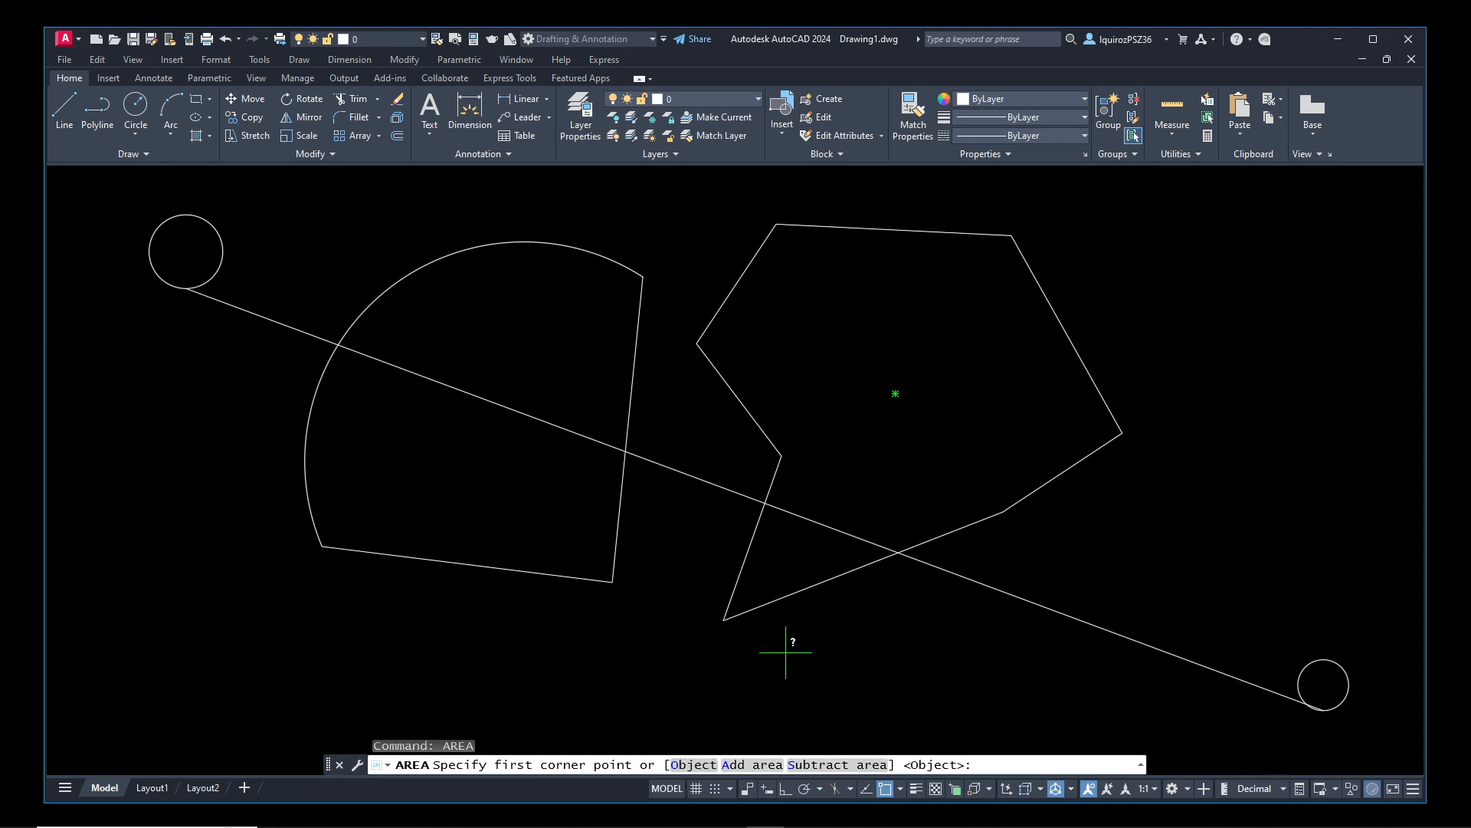
{"action": "left_click", "coordinate": [765, 503]}
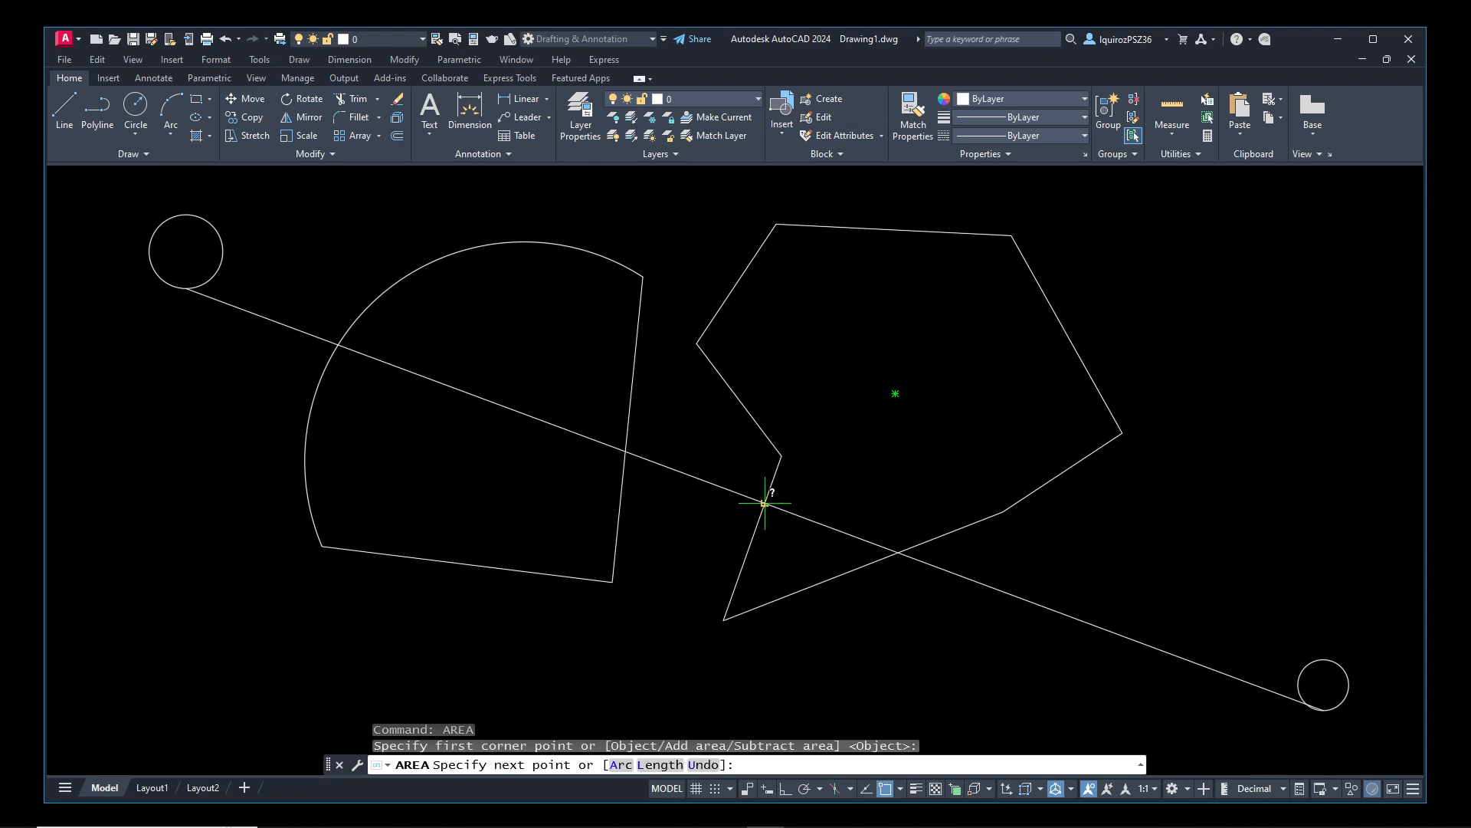
{"action": "left_click", "coordinate": [898, 551]}
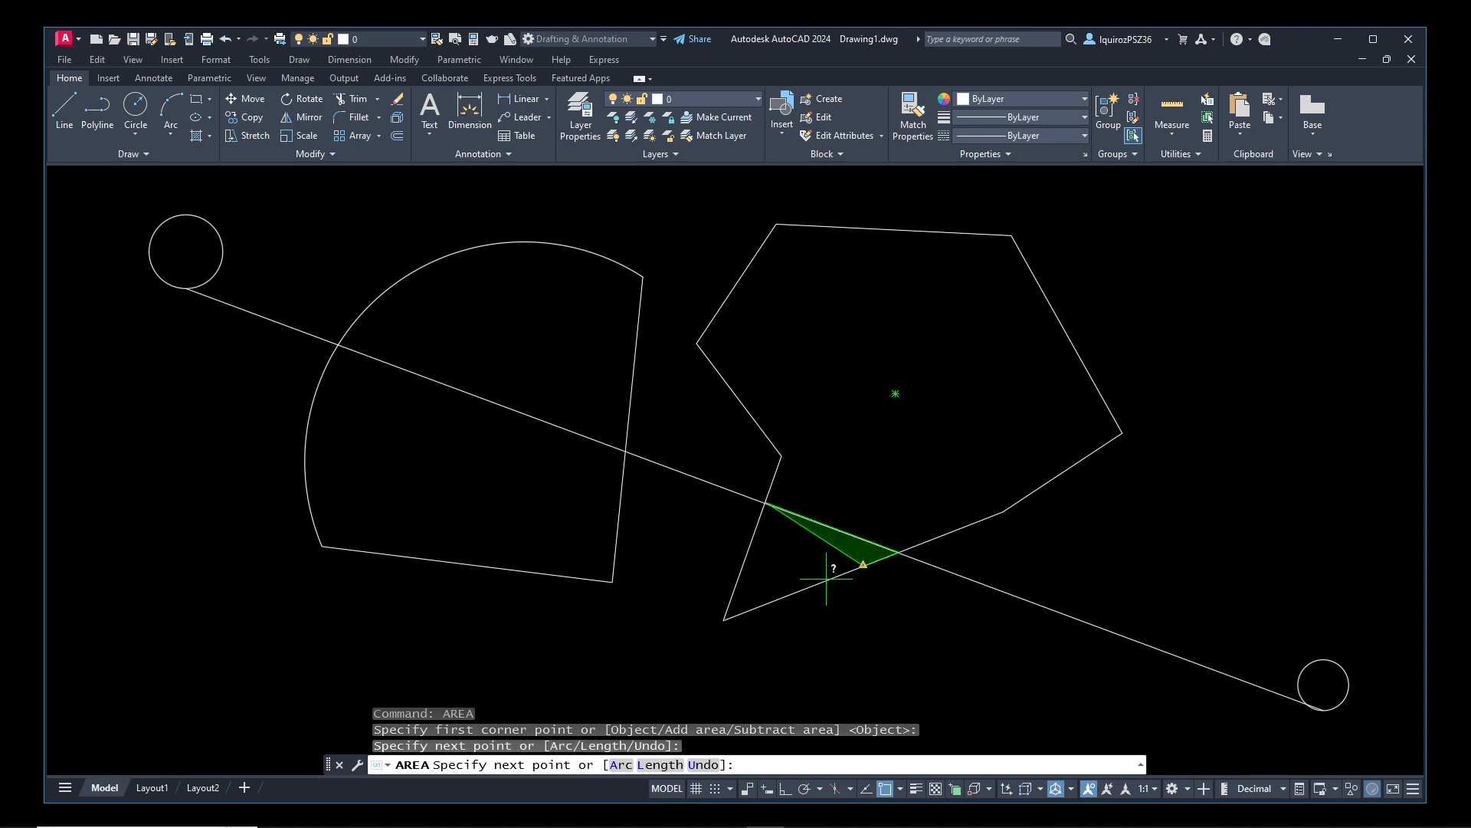
{"action": "left_click", "coordinate": [724, 619]}
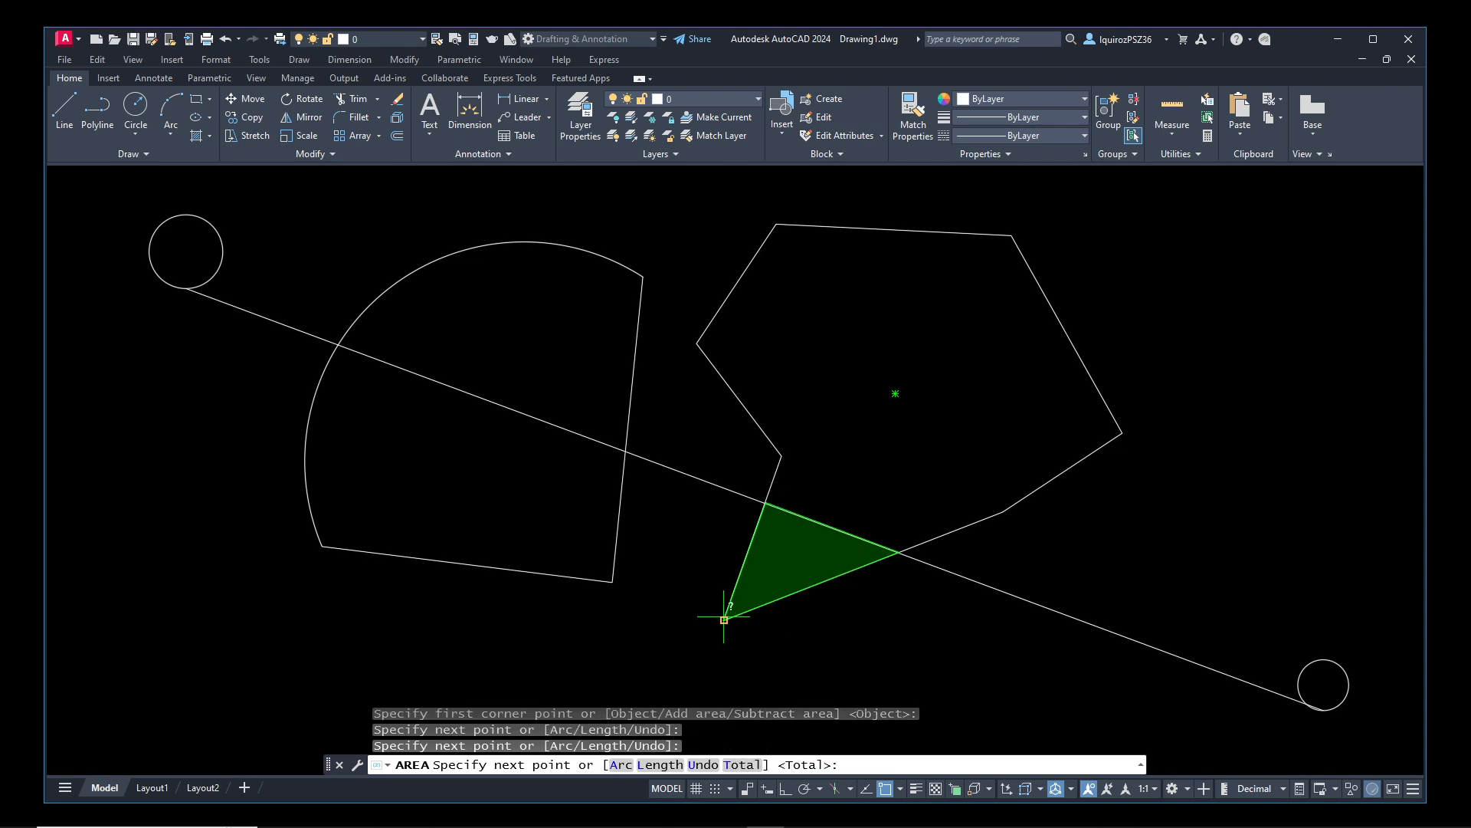
{"action": "key", "text": "Return"}
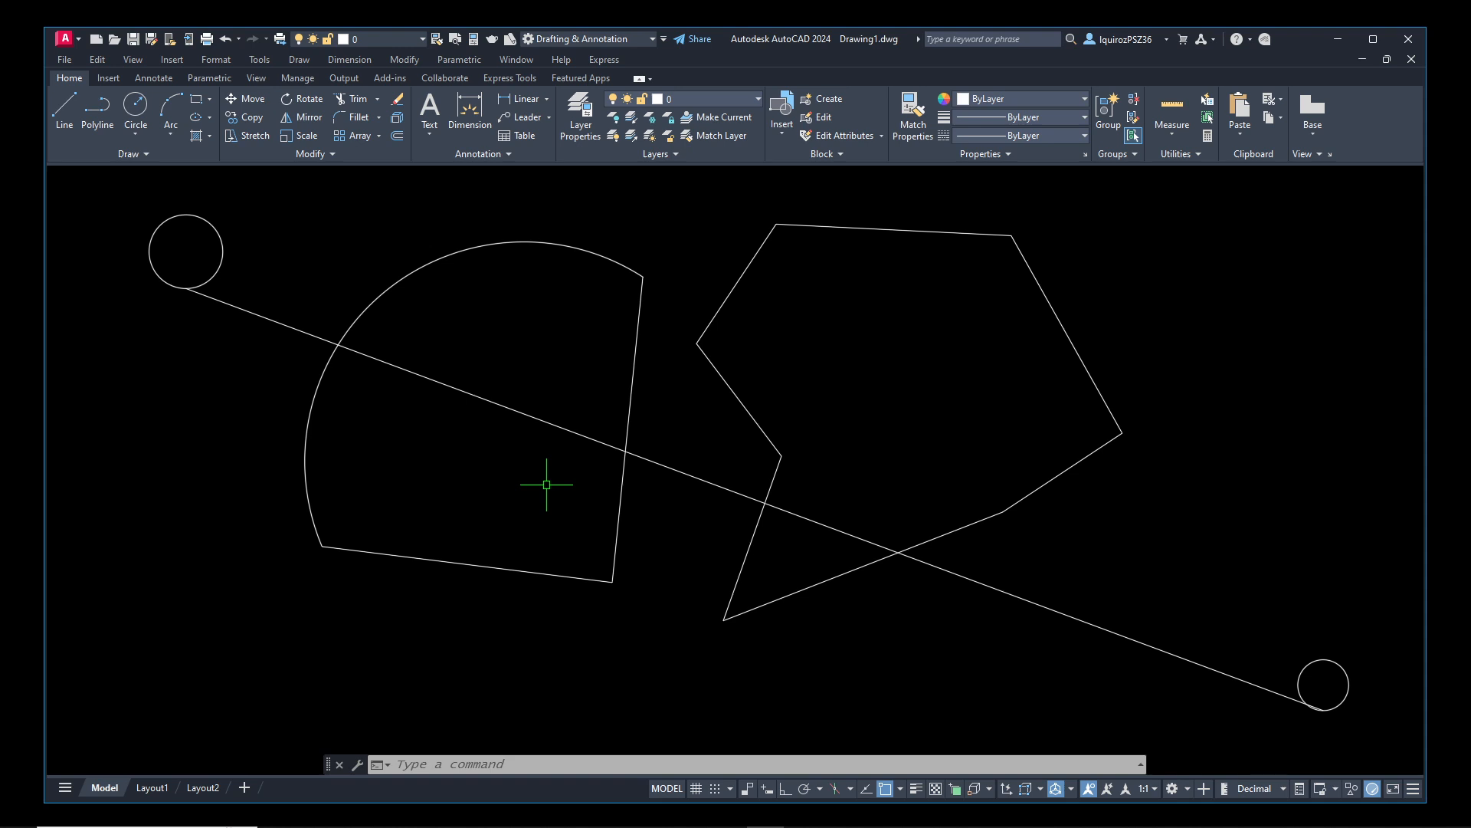
{"action": "key", "text": "ctrl+2"}
{"action": "mouse_move", "coordinate": [515, 454]}
{"action": "left_mouse_down"}
{"action": "mouse_move", "coordinate": [496, 468]}
{"action": "mouse_move", "coordinate": [397, 414]}
{"action": "mouse_move", "coordinate": [331, 423]}
{"action": "left_mouse_up"}
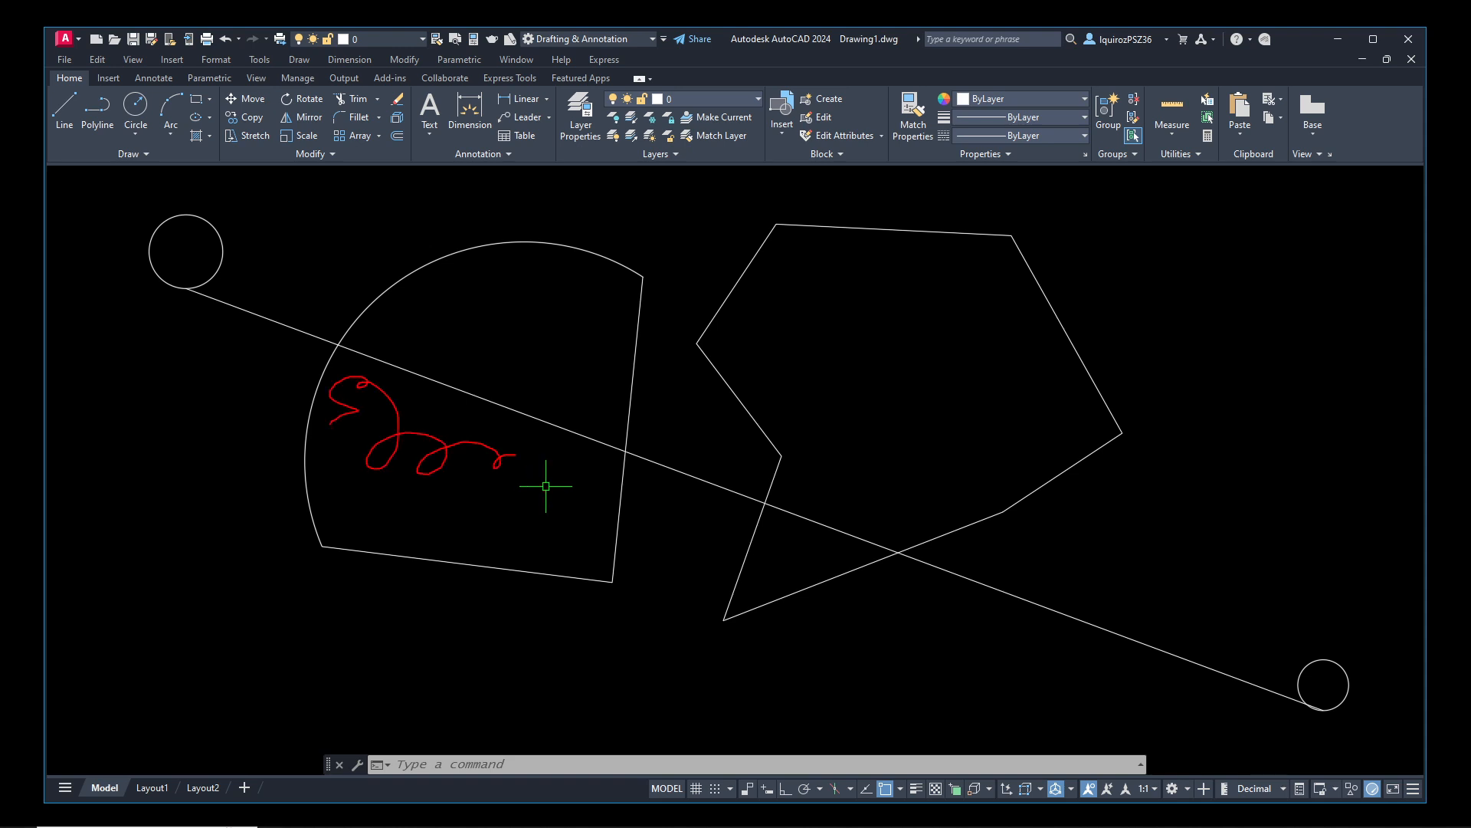
{"action": "key", "text": "Escape"}
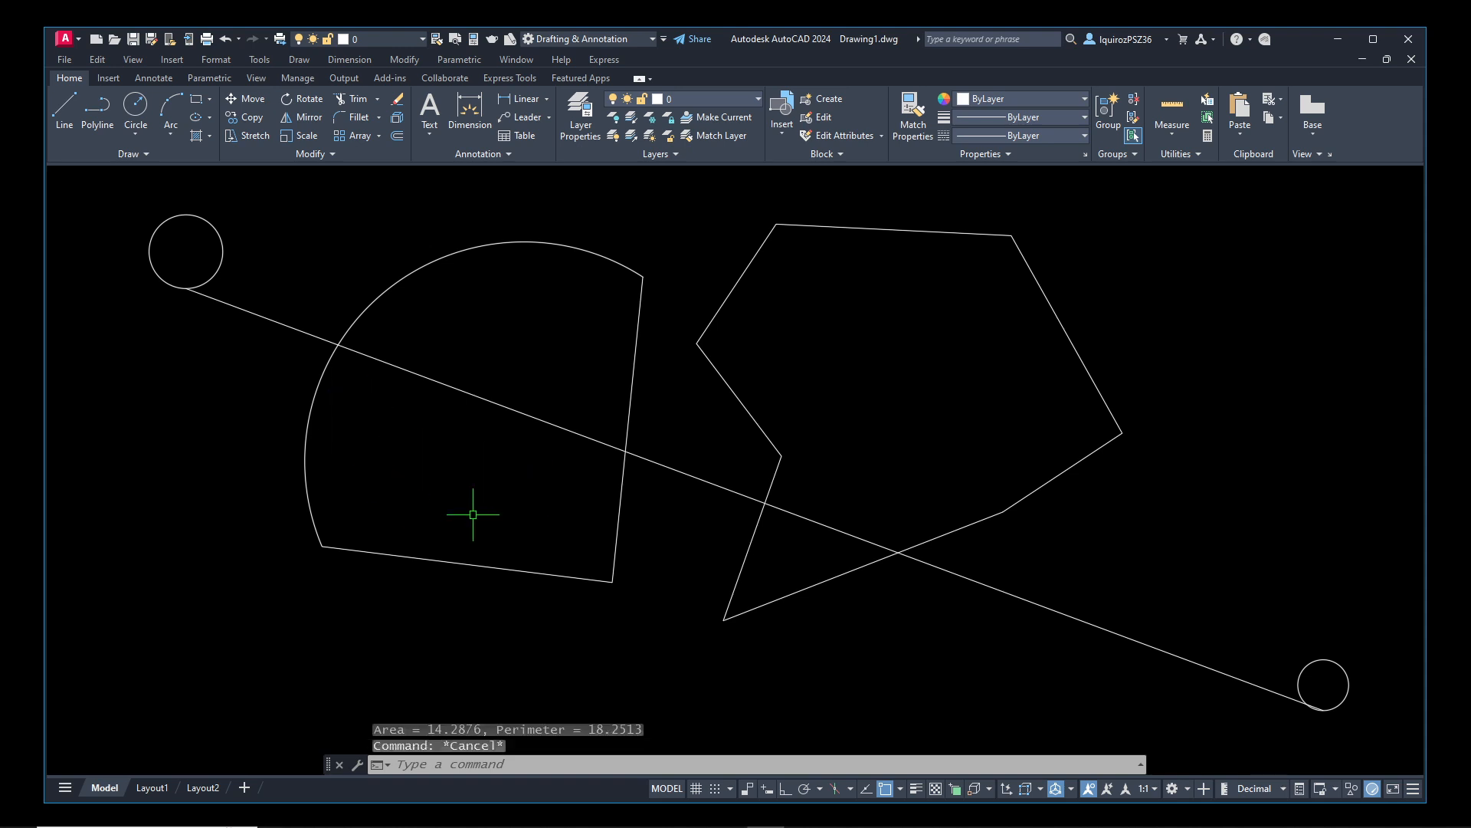
- Create a closed polyline with BOUNDARY by picking inside the arc shape's region below the long line
{"action": "type", "text": "bounda"}
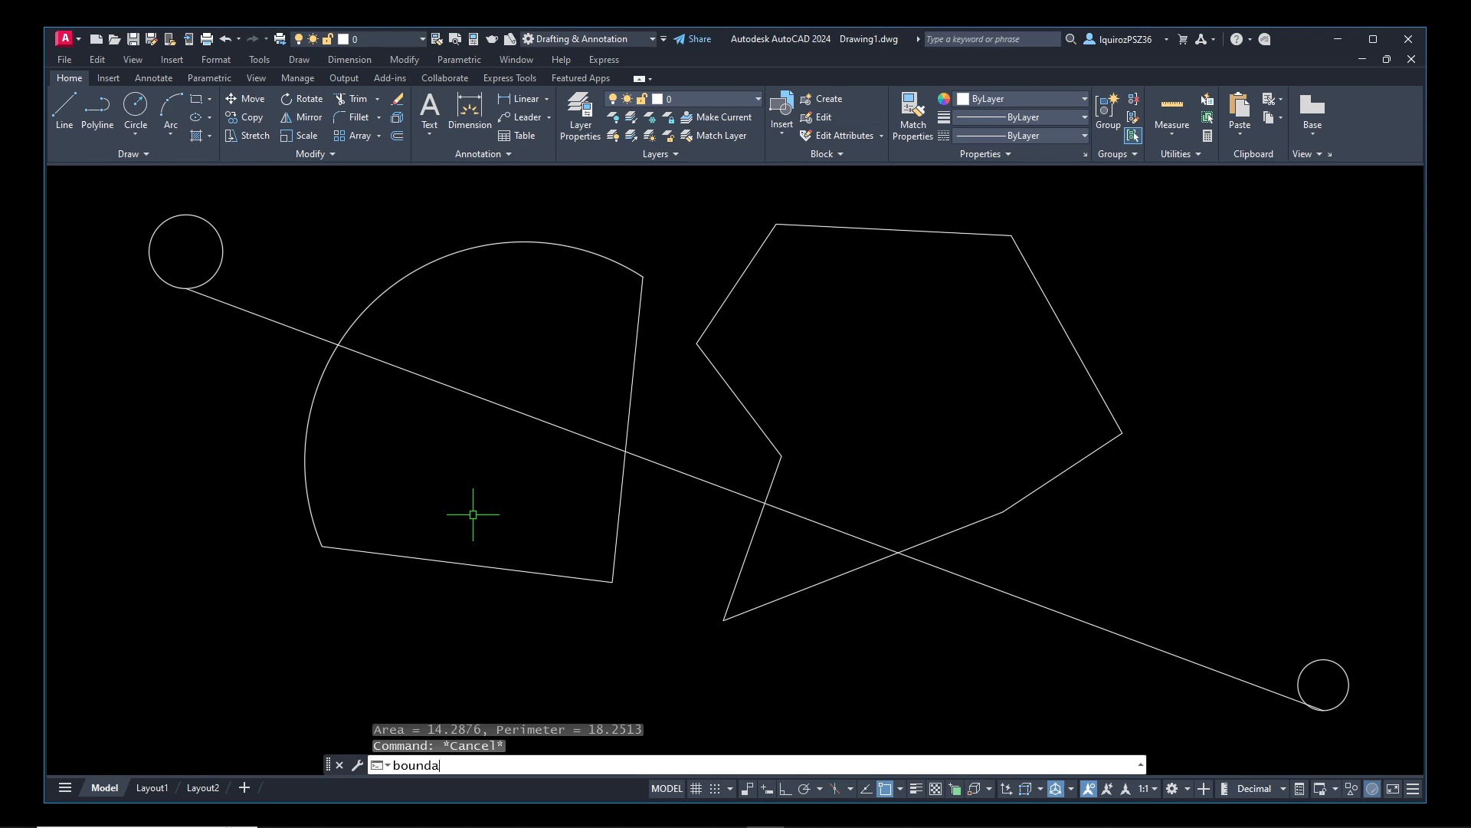
{"action": "type", "text": "r"}
{"action": "key", "text": "Return"}
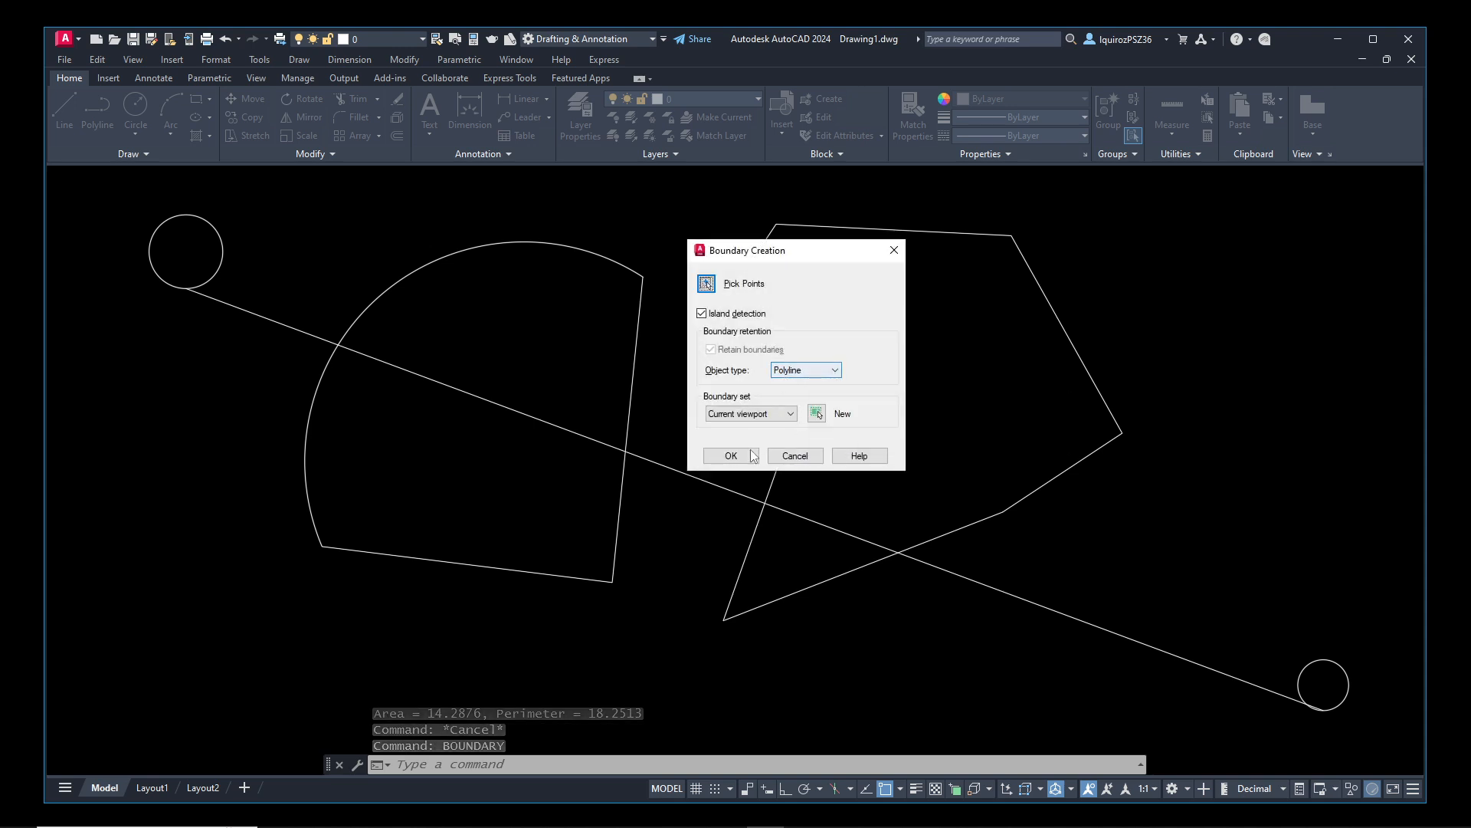
{"action": "left_click", "coordinate": [707, 283]}
{"action": "left_click", "coordinate": [451, 473]}
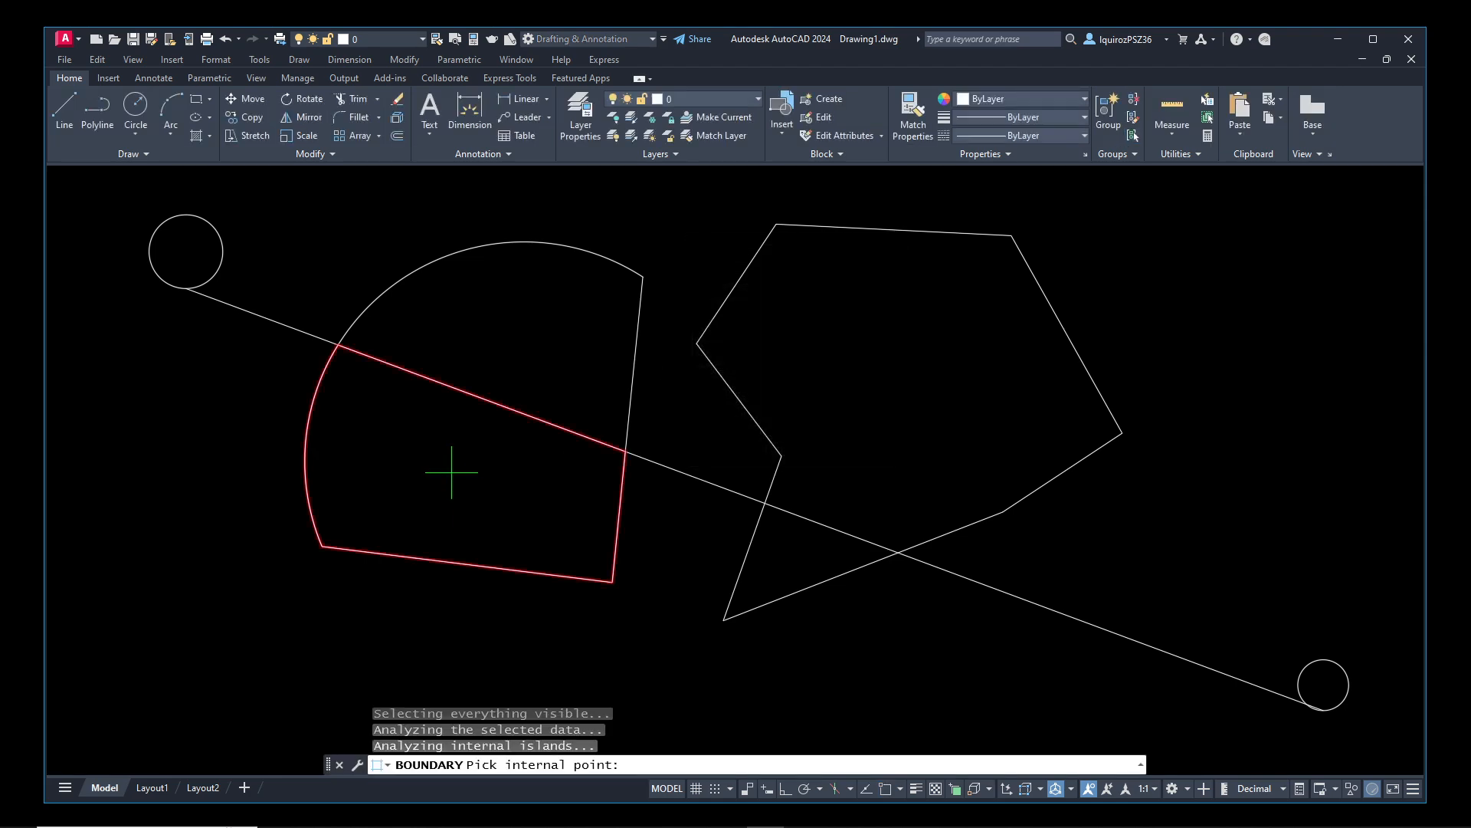
{"action": "key", "text": "Return"}
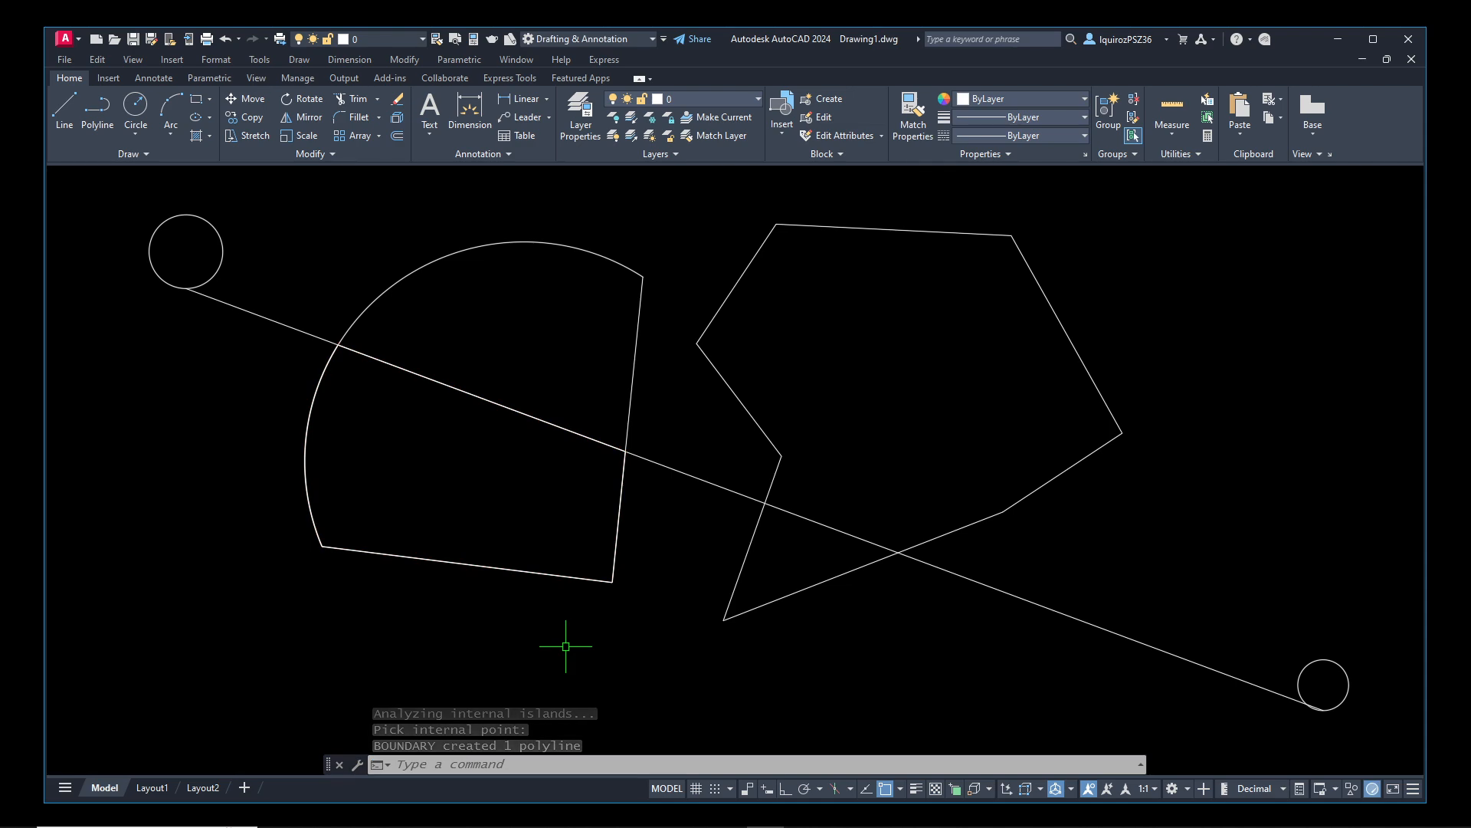
- Move the new boundary polyline out of the arc shape to the empty space at the drawing's upper right
{"action": "type", "text": "m"}
{"action": "key", "text": "Return"}
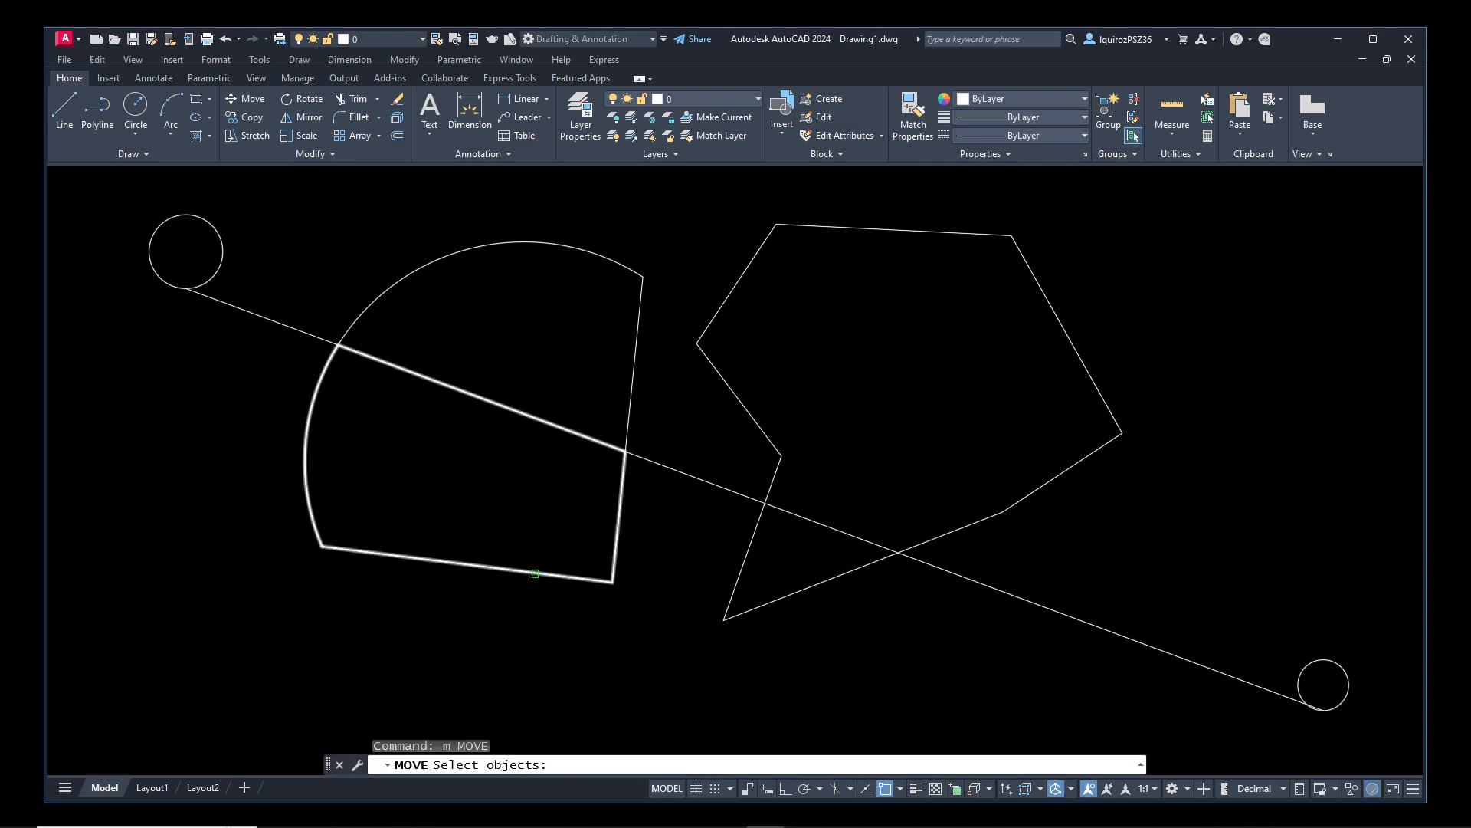
{"action": "left_click", "coordinate": [535, 572]}
{"action": "key", "text": "Return"}
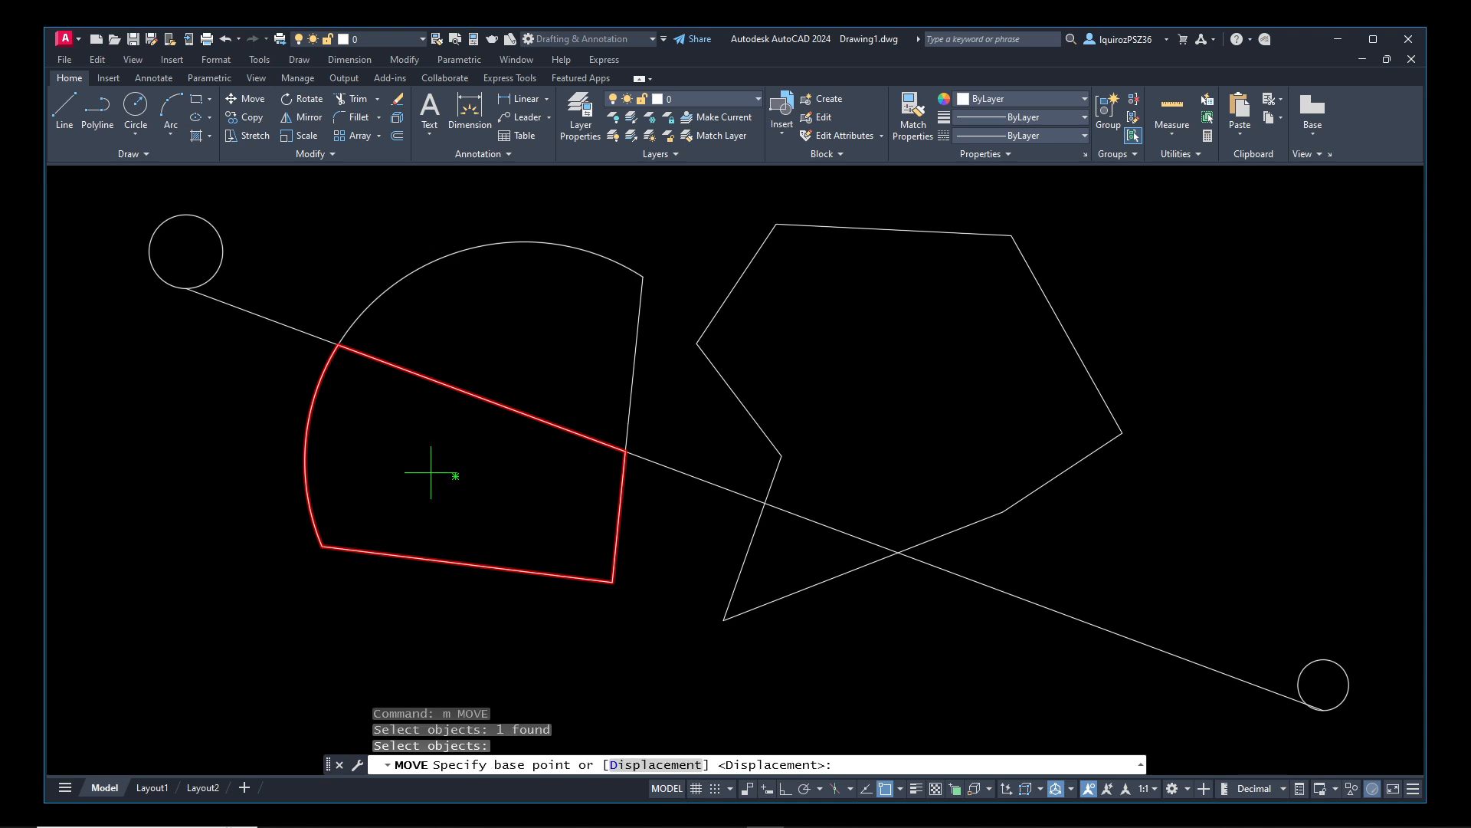
{"action": "left_click", "coordinate": [455, 476]}
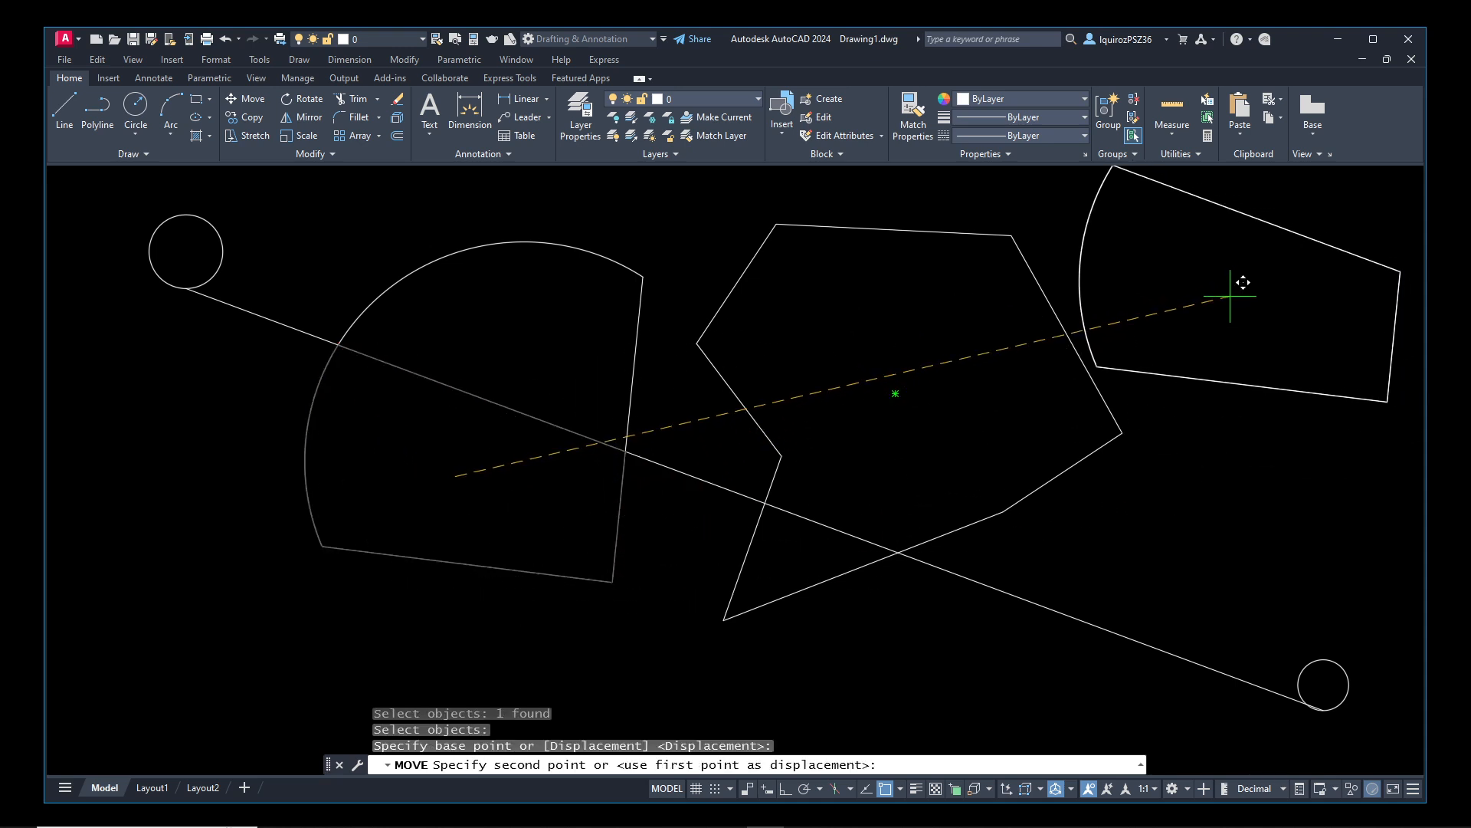
{"action": "left_click", "coordinate": [1216, 305]}
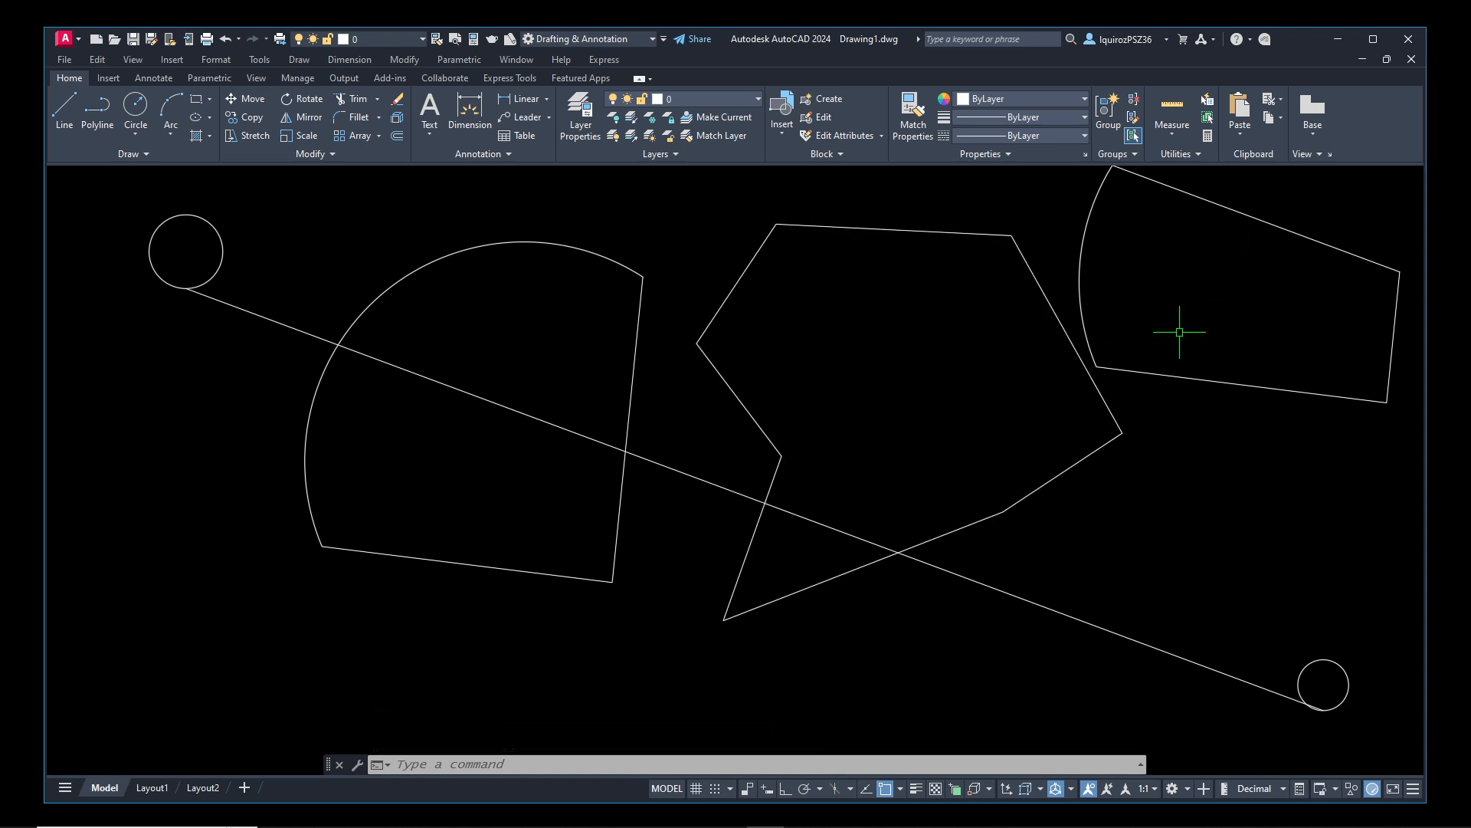
- Measure the moved boundary polyline with the AREA command's Object option
{"action": "type", "text": "area"}
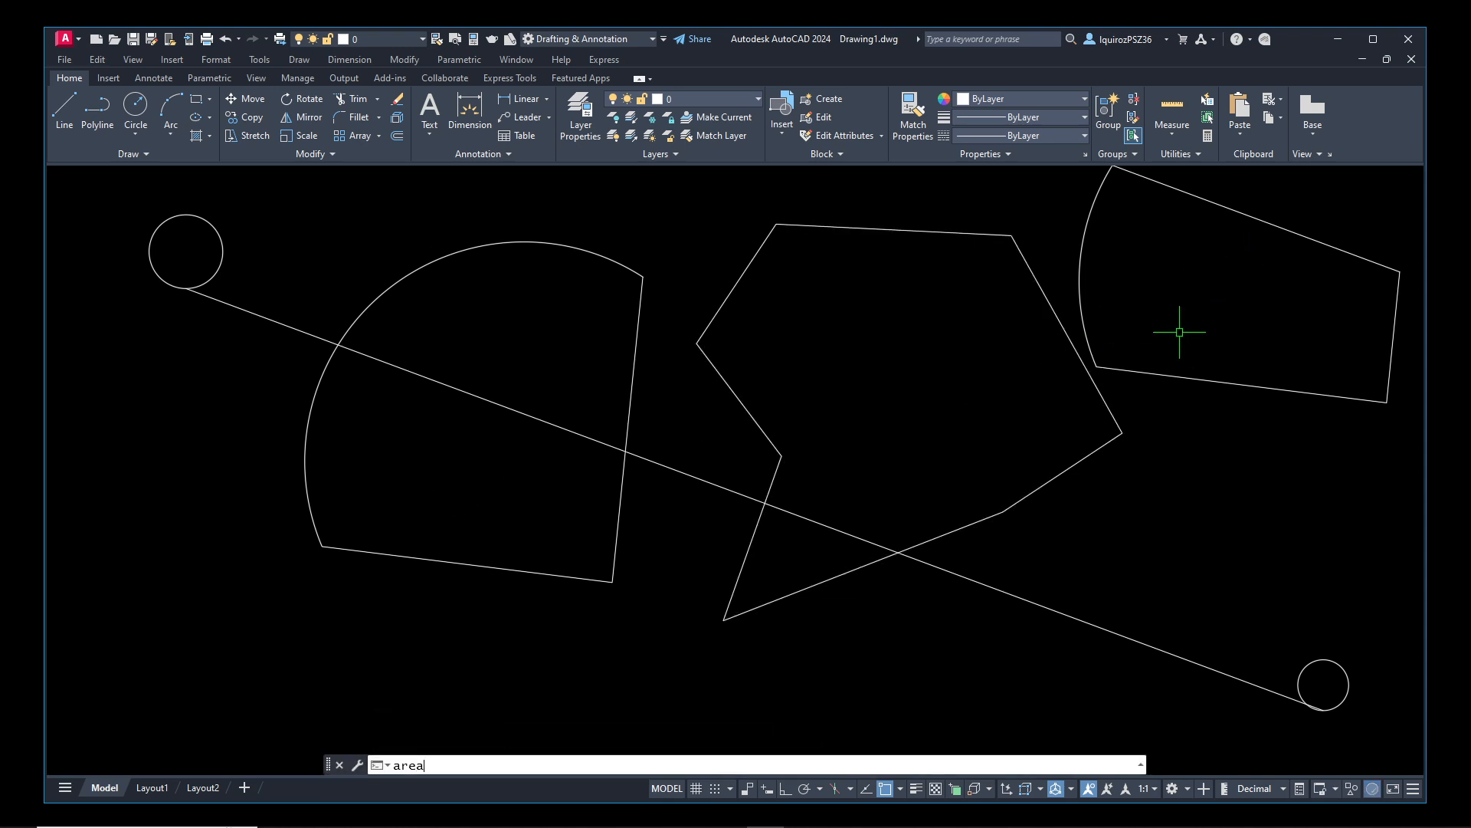
{"action": "key", "text": "Return"}
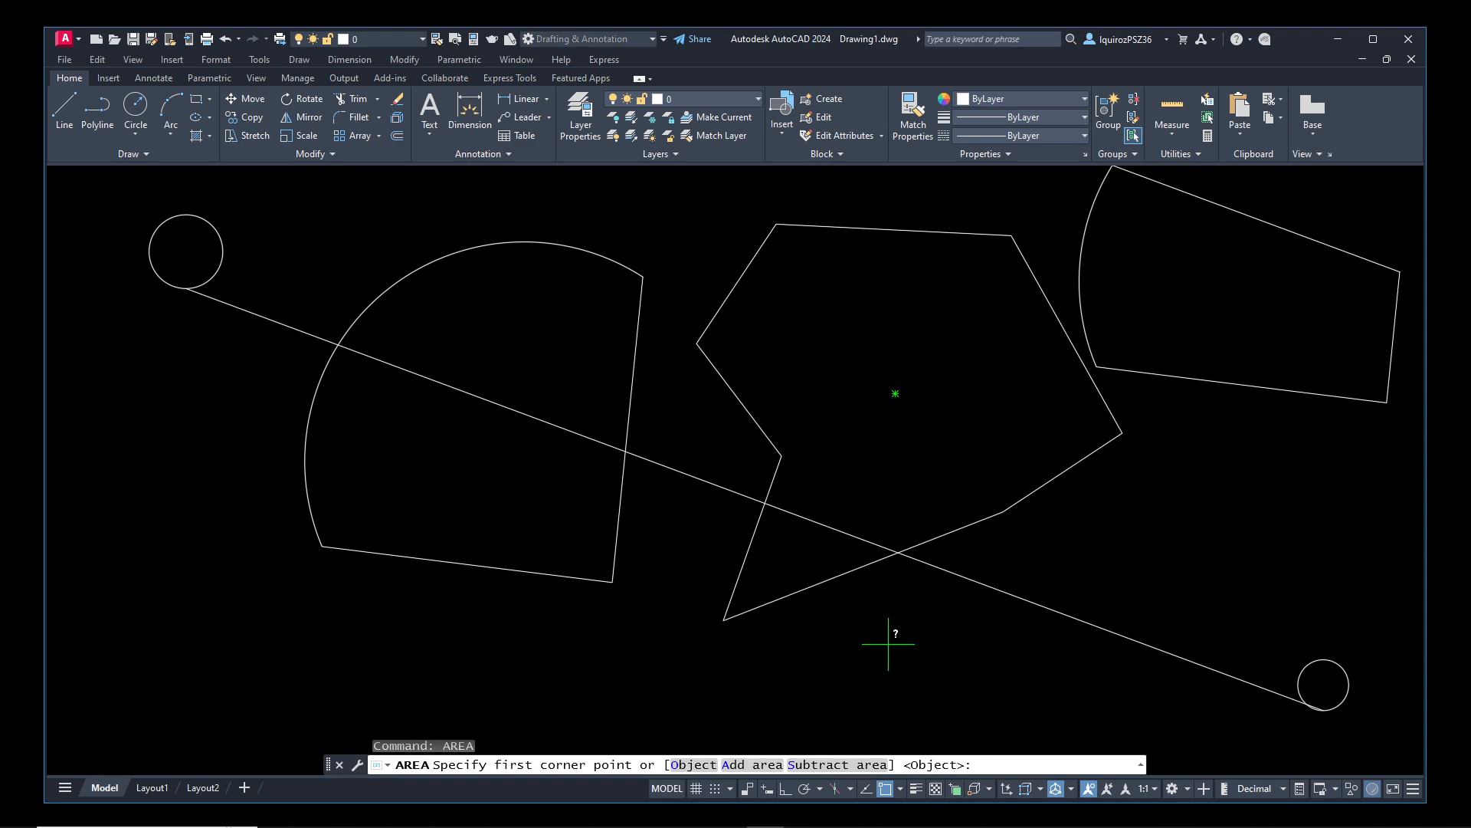
{"action": "left_click", "coordinate": [693, 764]}
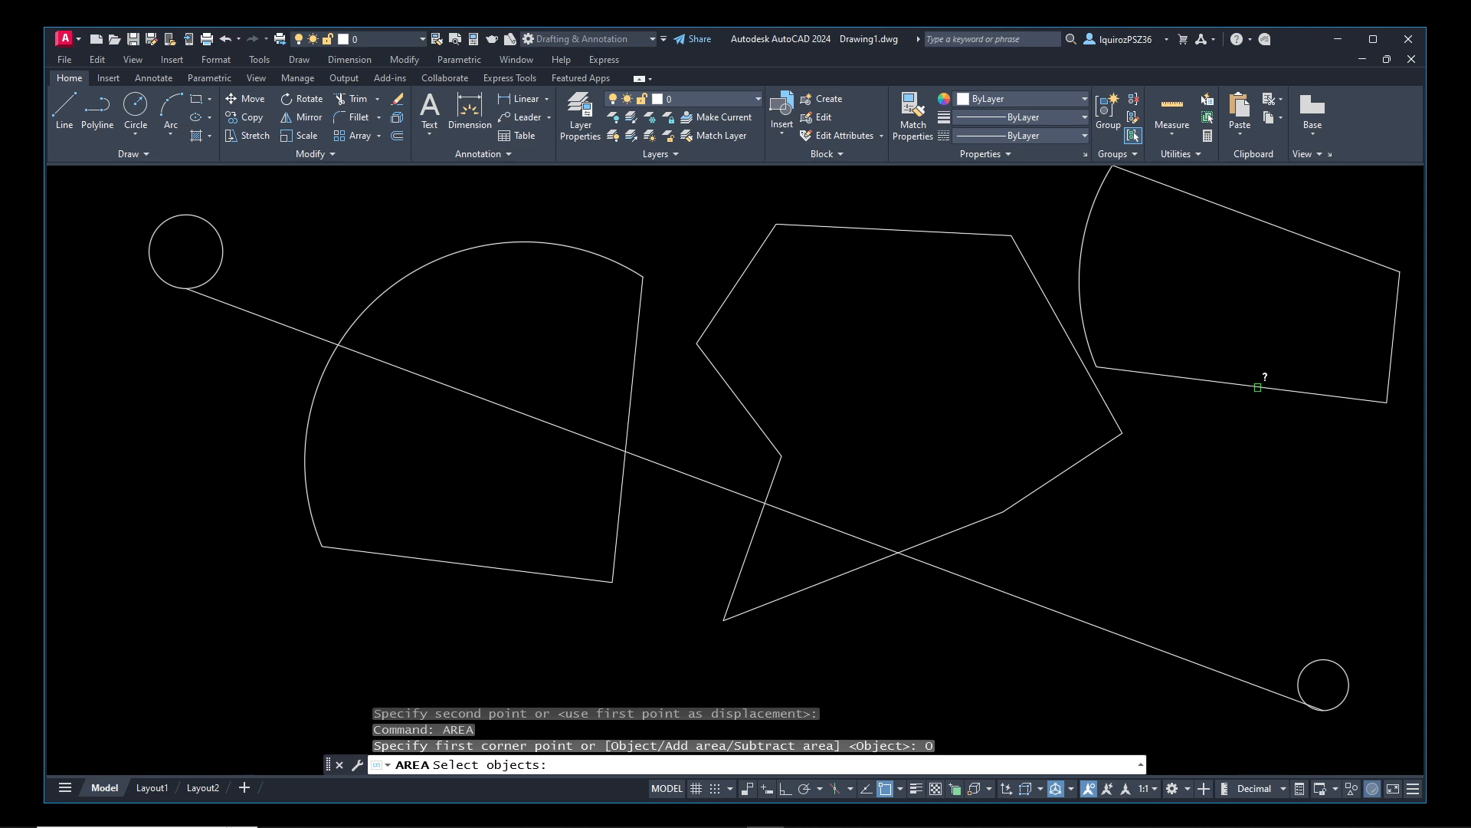
{"action": "left_click", "coordinate": [1257, 384]}
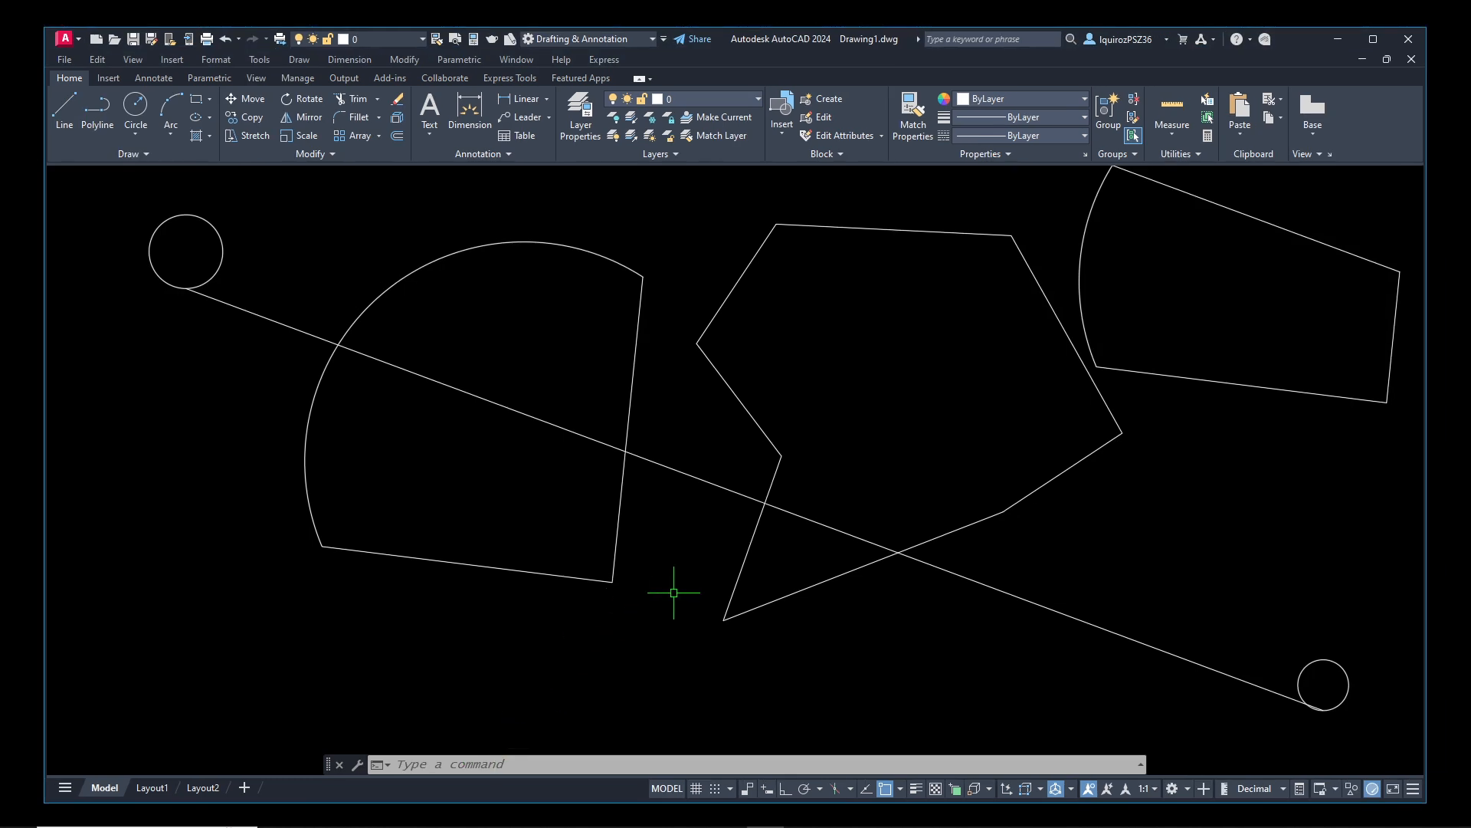
- Erase the moved boundary polyline with a crossing selection
{"action": "type", "text": "e"}
{"action": "key", "text": "Return"}
{"action": "left_click", "coordinate": [1376, 461]}
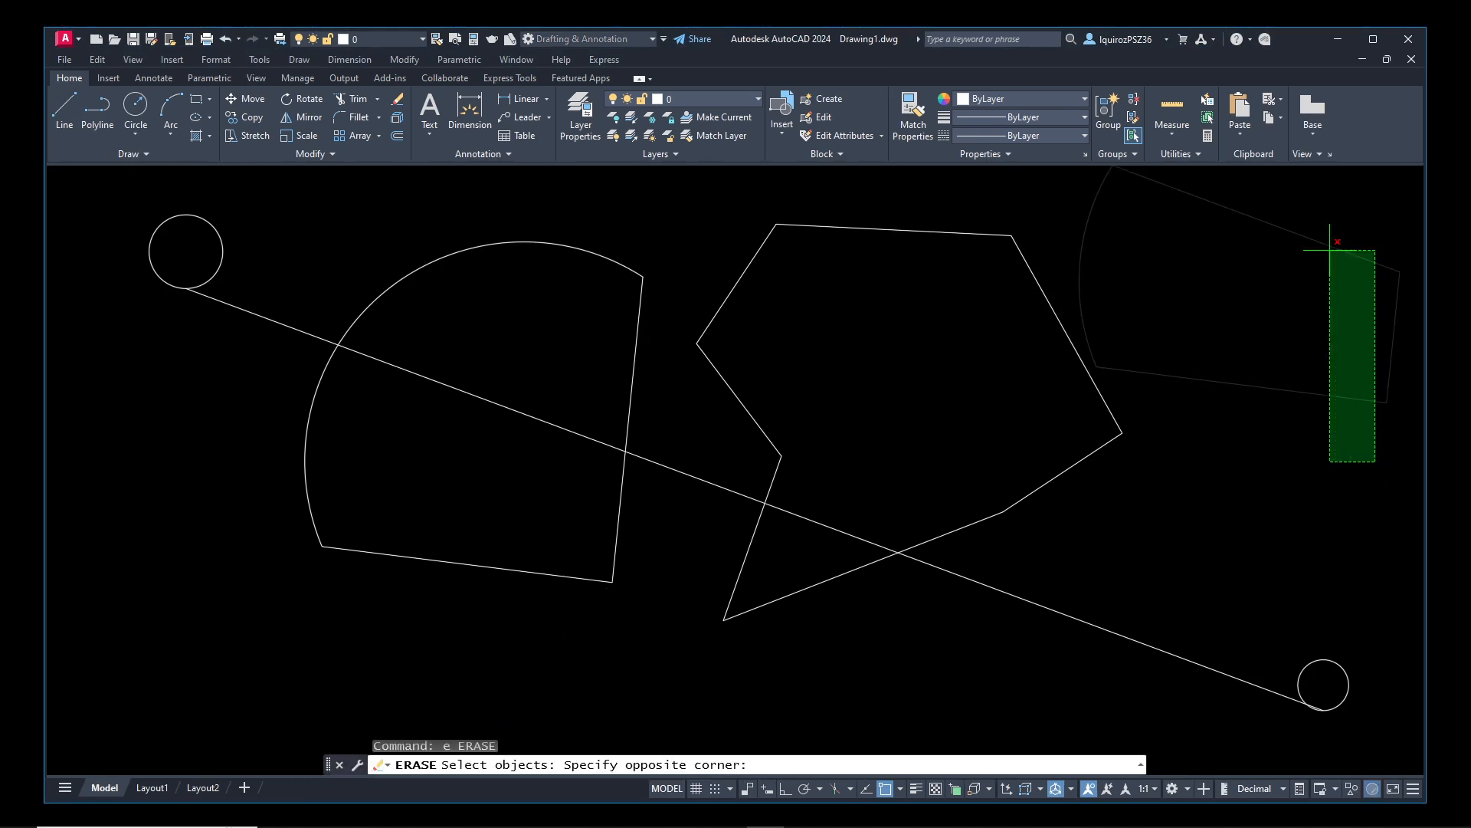
{"action": "left_click", "coordinate": [1316, 222]}
{"action": "key", "text": "Return"}
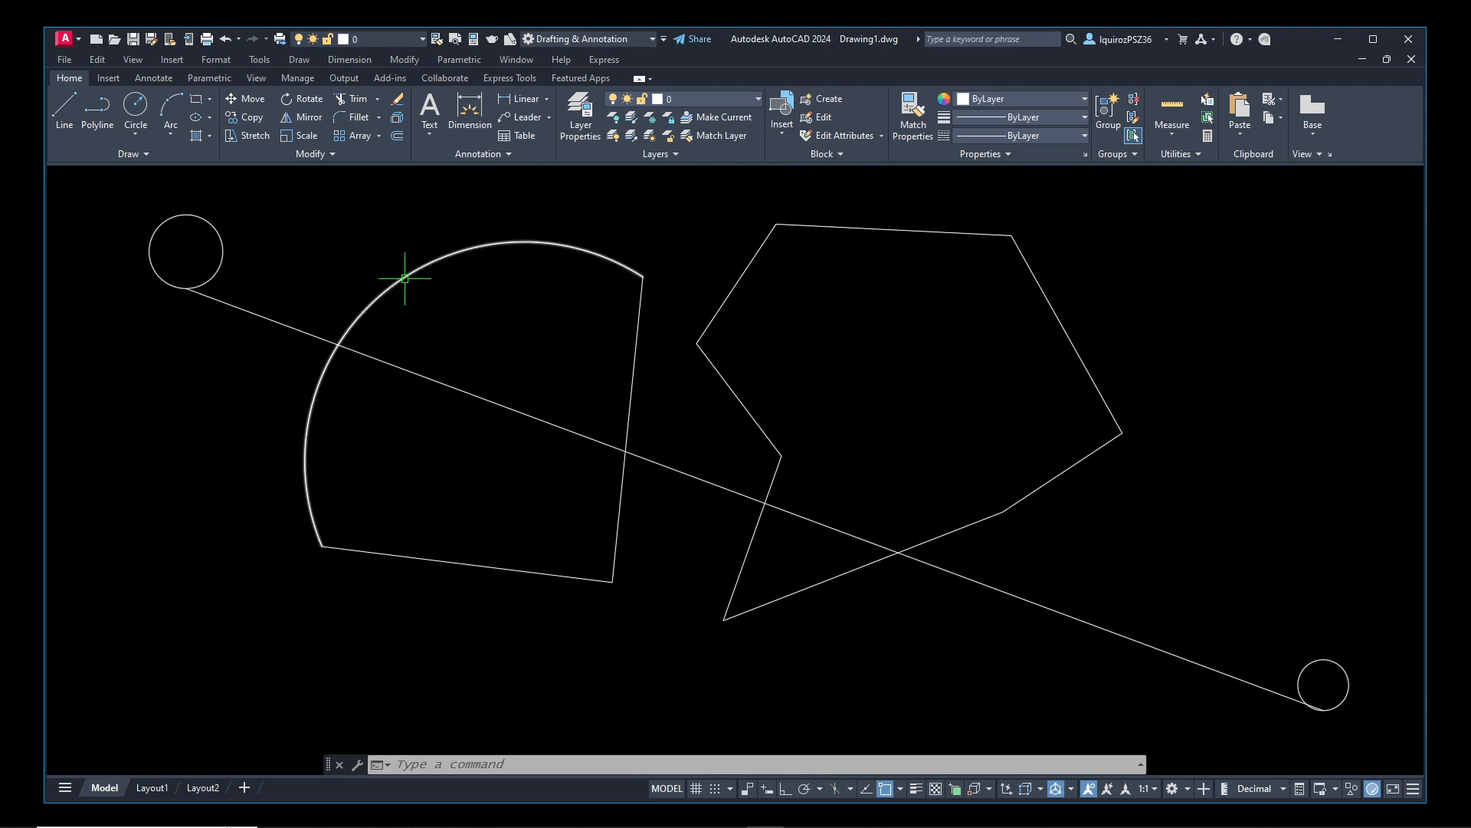
- Inspect the arc's general, material and geometry values with PROPERTIES, then close the palette and clear the selection
{"action": "left_click", "coordinate": [404, 275]}
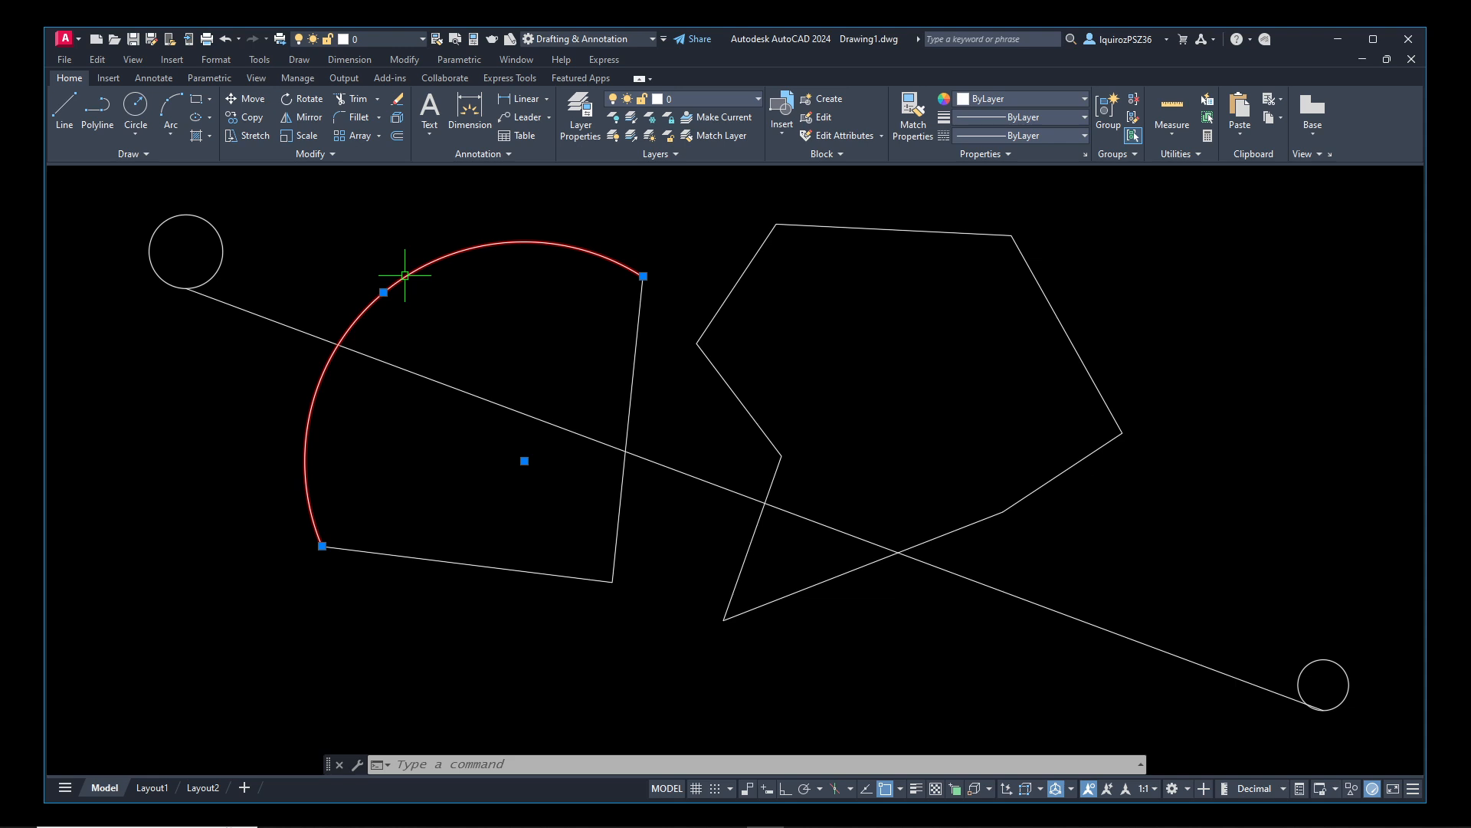
{"action": "type", "text": "PR"}
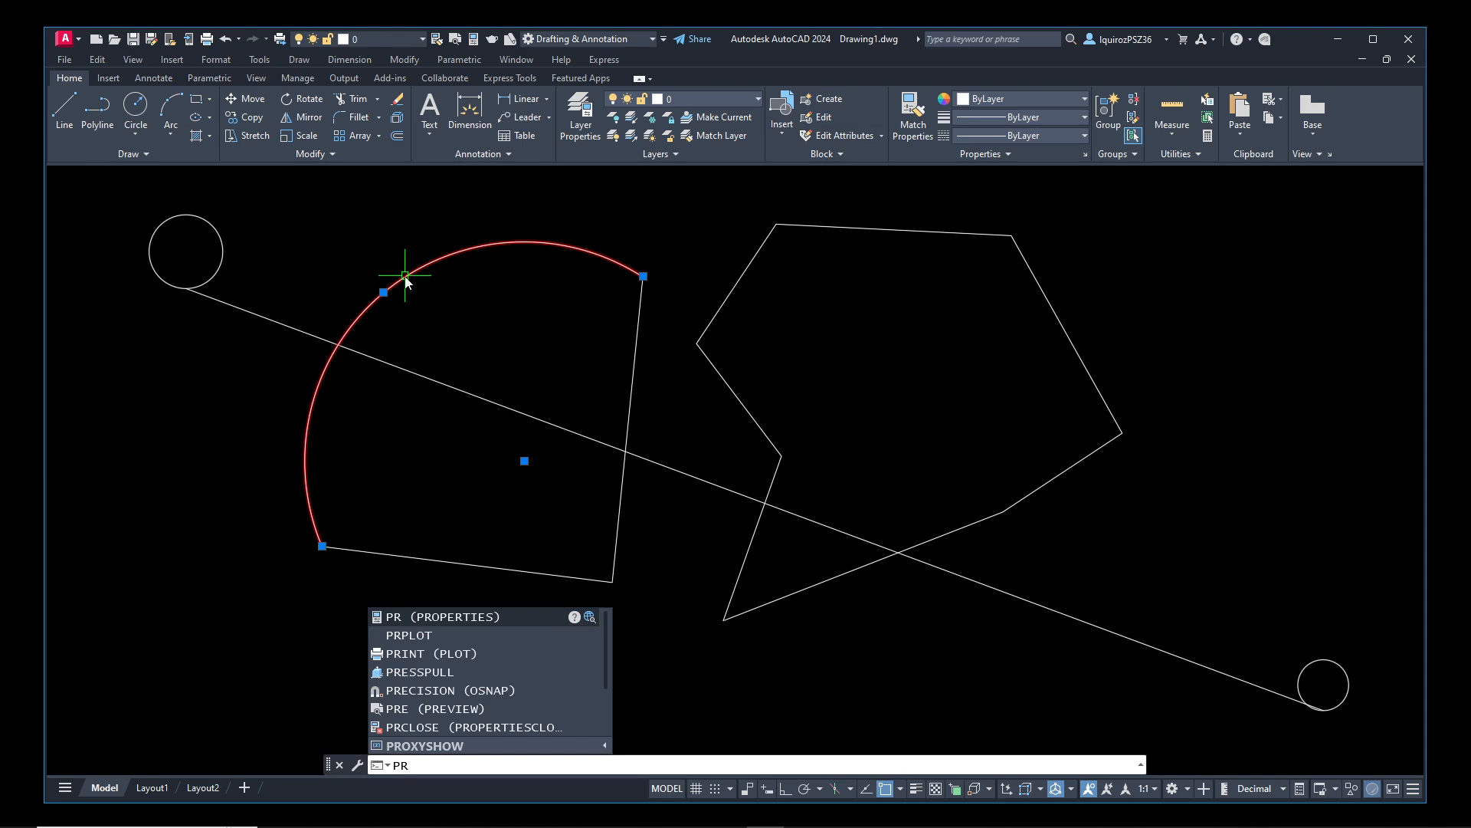
{"action": "key", "text": "Return"}
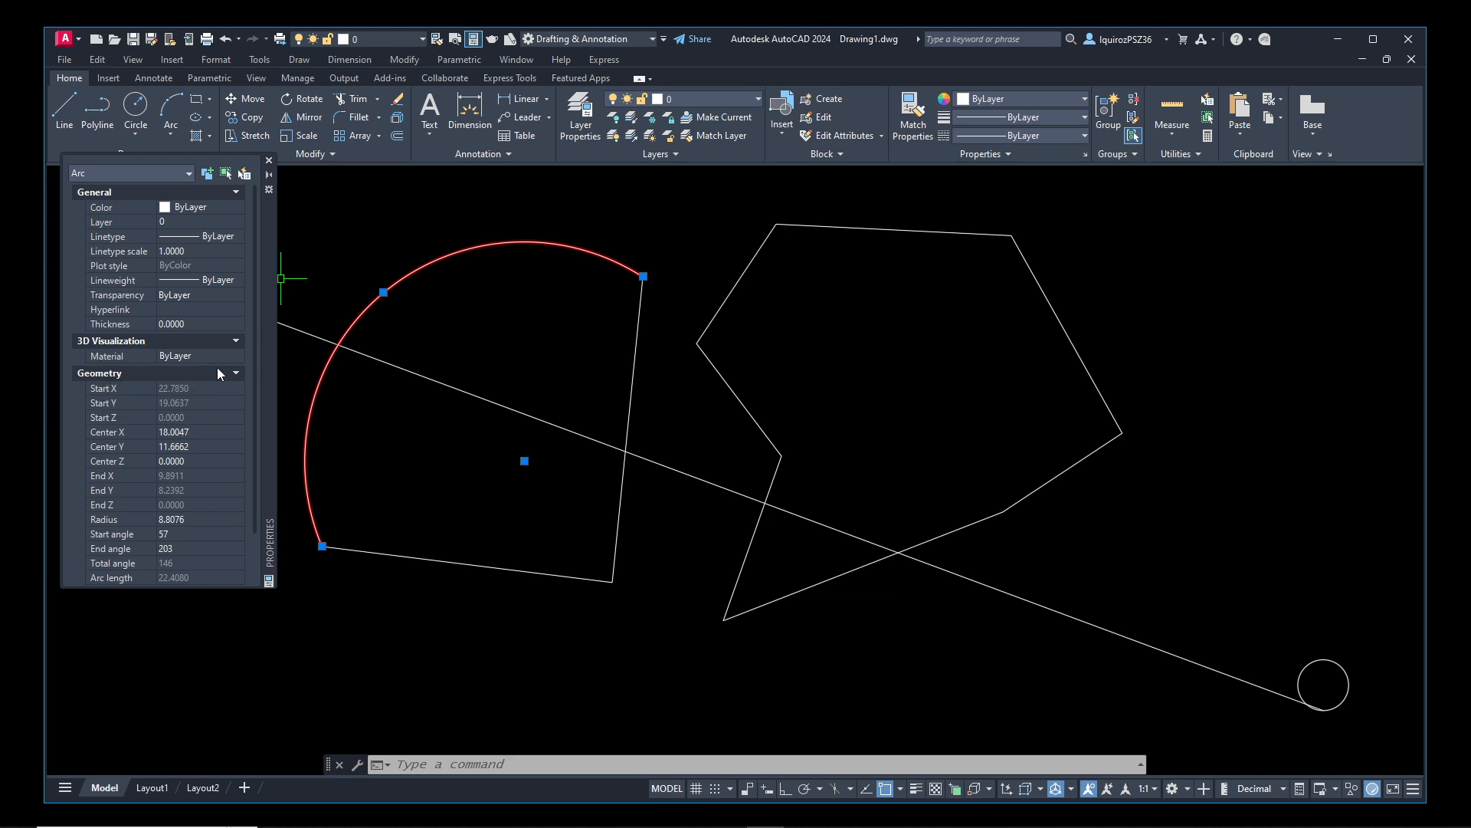
{"action": "left_click", "coordinate": [235, 359]}
{"action": "left_click", "coordinate": [238, 357]}
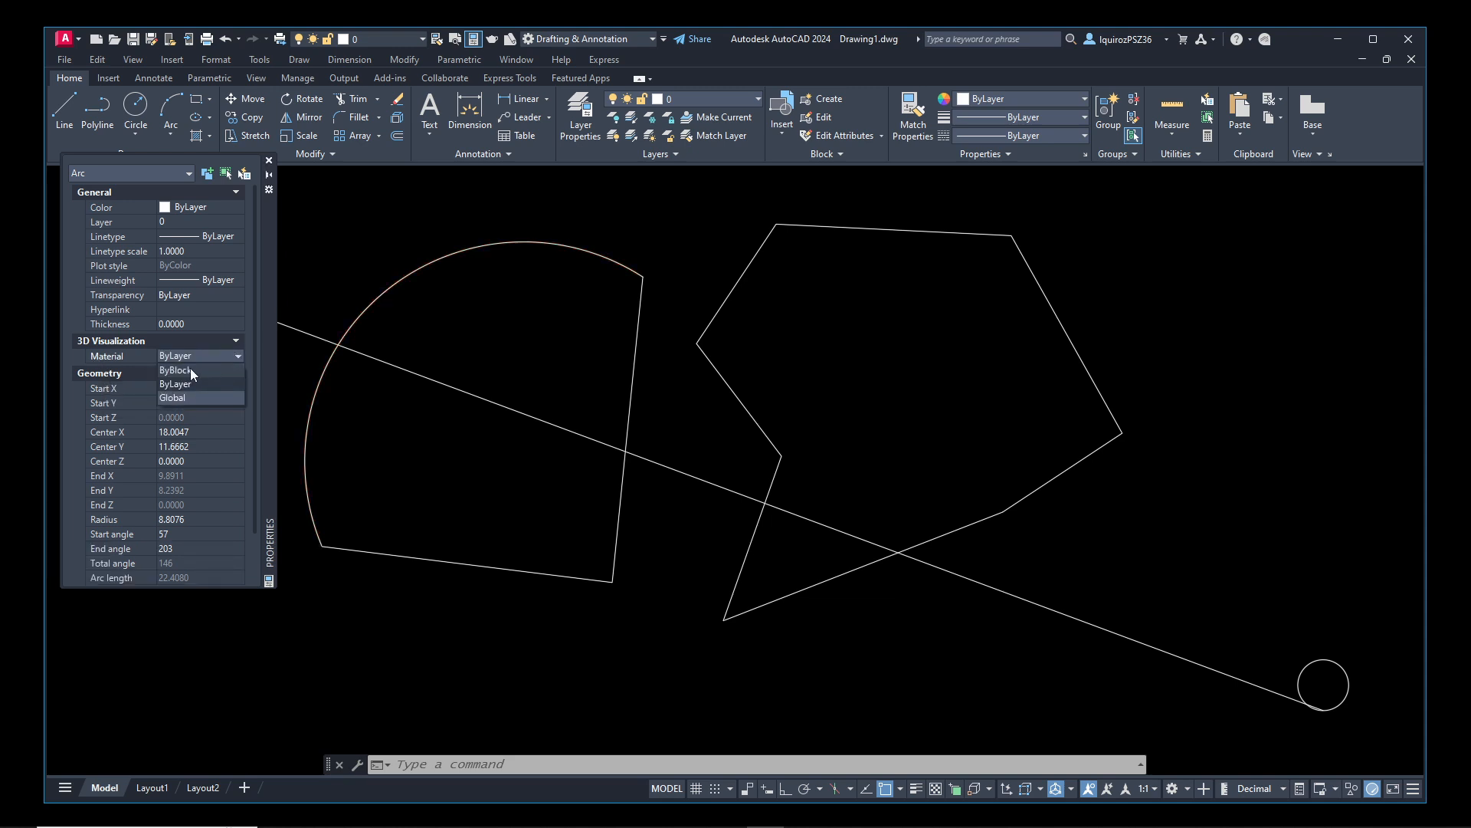
{"action": "left_click", "coordinate": [268, 248]}
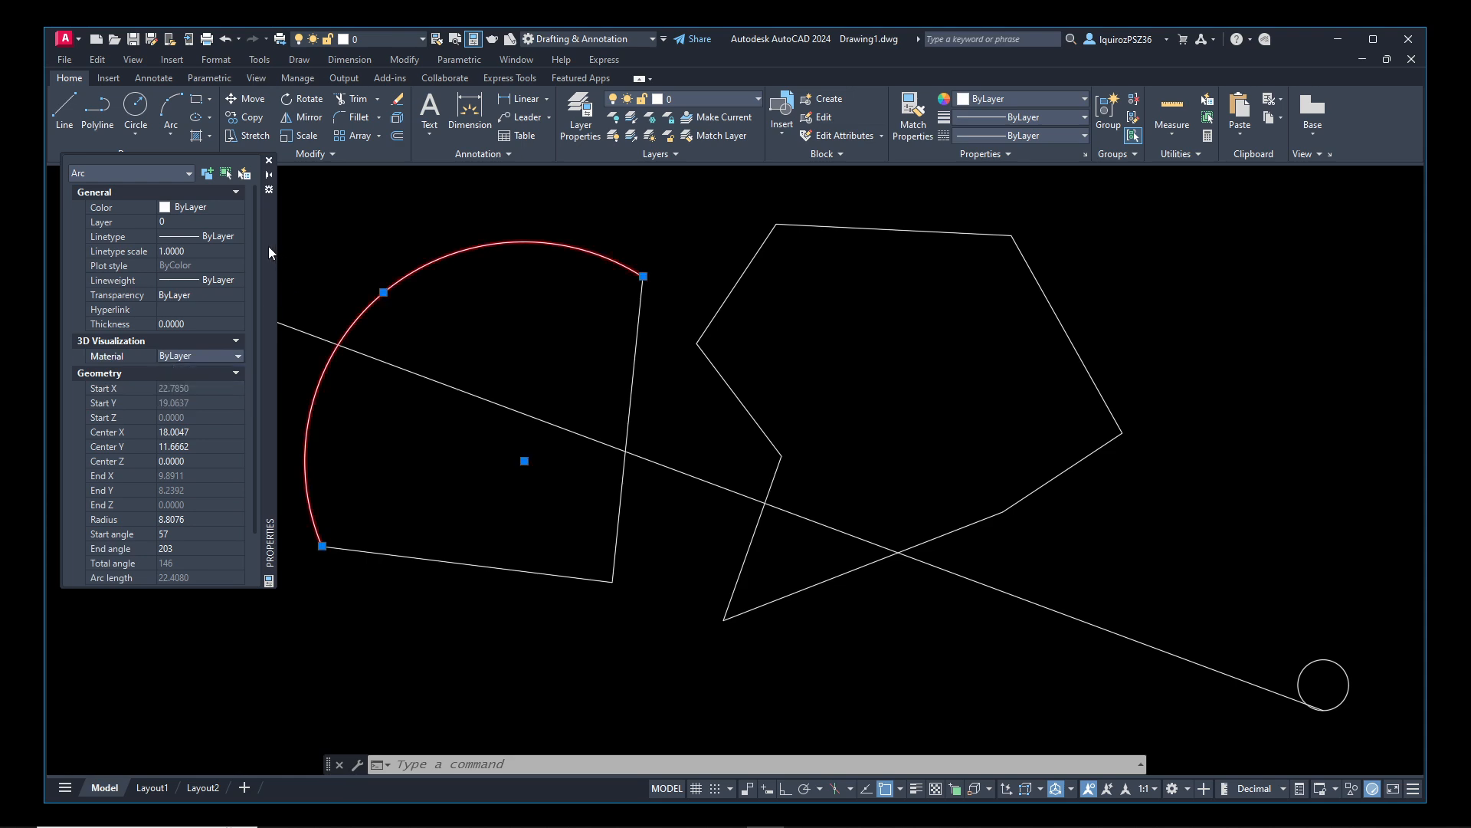
{"action": "left_click", "coordinate": [269, 160]}
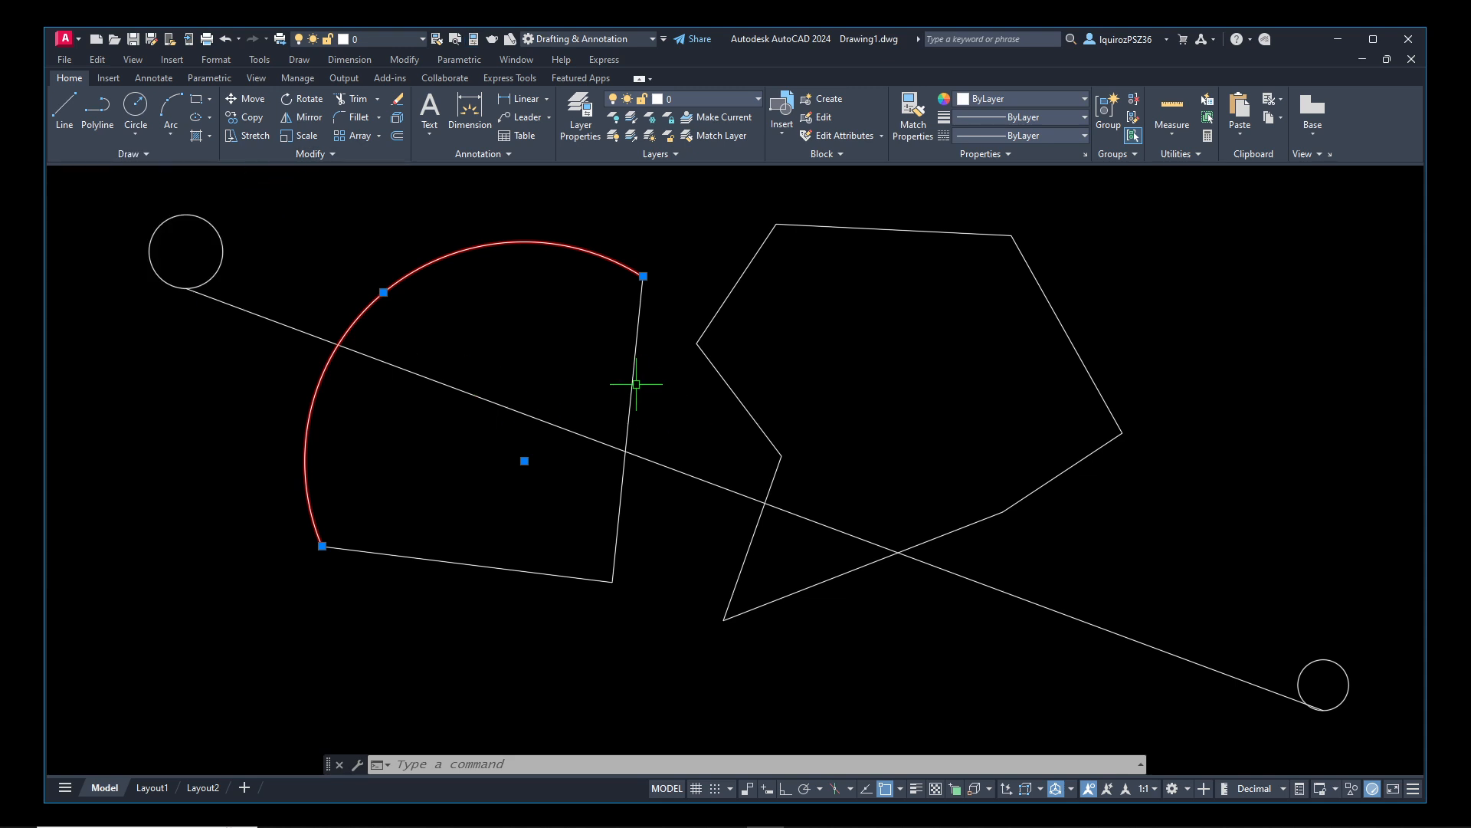
{"action": "key", "text": "Escape"}
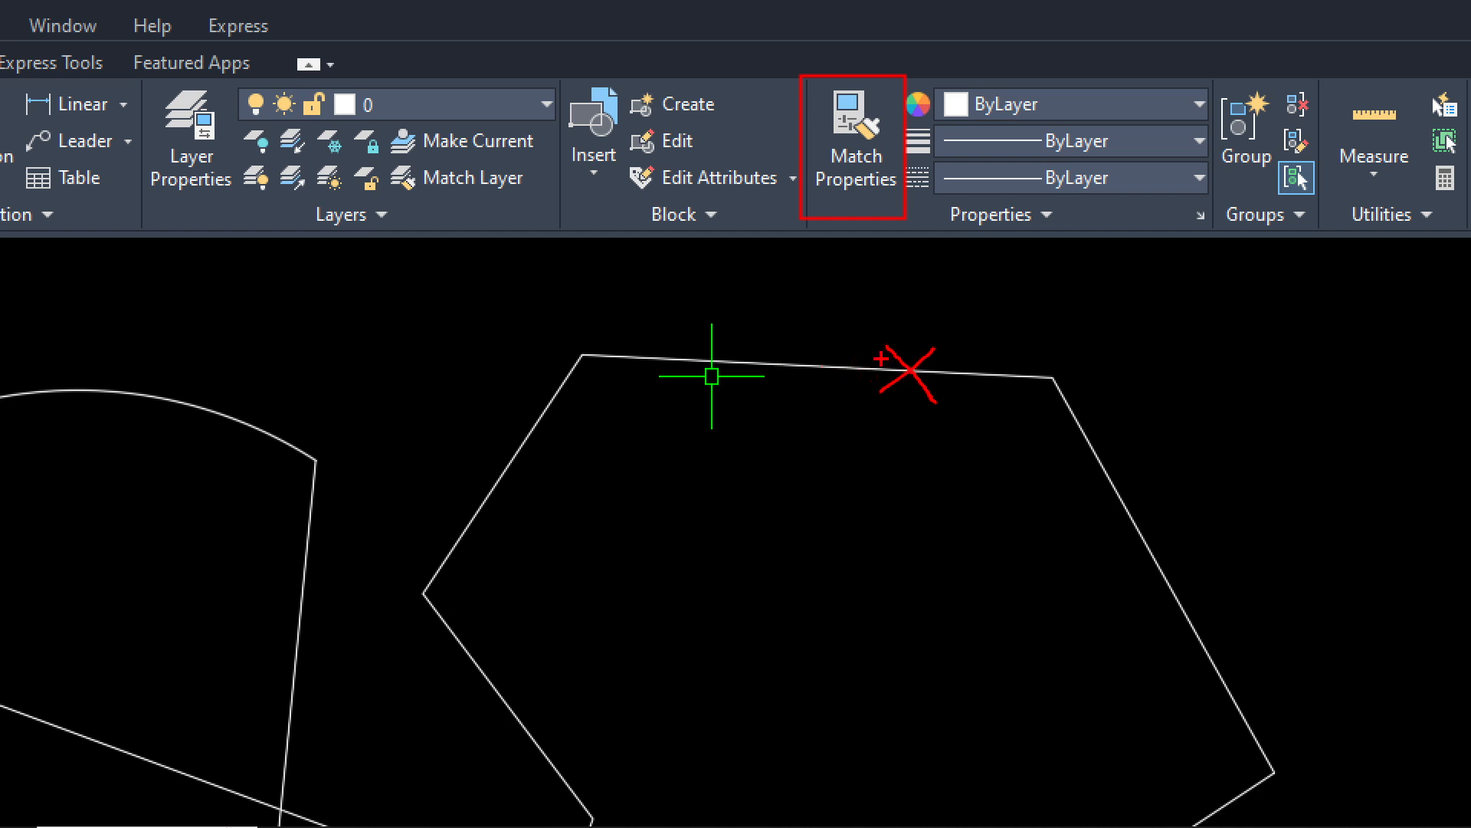
{"action": "mouse_move", "coordinate": [227, 295]}
{"action": "left_mouse_down"}
{"action": "mouse_move", "coordinate": [244, 377]}
{"action": "mouse_move", "coordinate": [239, 272]}
{"action": "mouse_move", "coordinate": [199, 290]}
{"action": "left_mouse_up"}
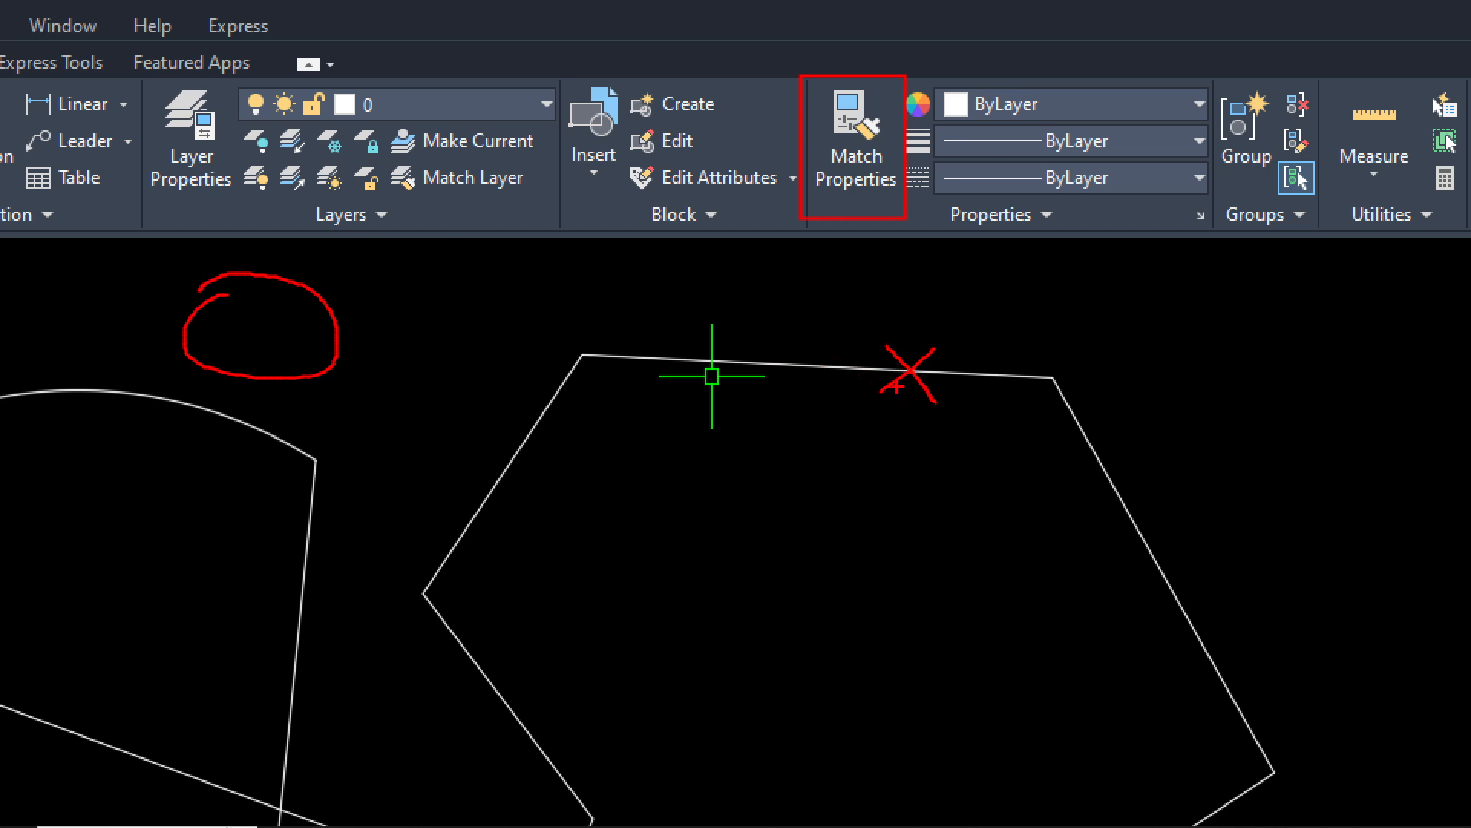